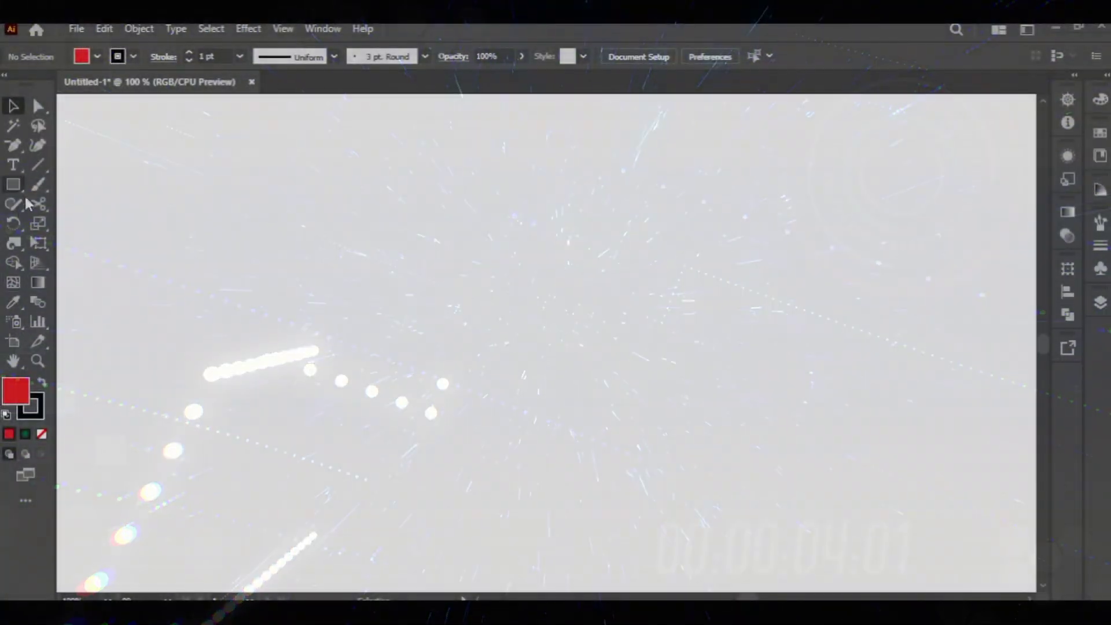
- Draw a large ellipse in the middle of the artboard with the Ellipse tool
{"action": "right_click", "coordinate": [13, 184]}
{"action": "left_click", "coordinate": [81, 224]}
{"action": "left_click_drag", "start_coordinate": [340, 242], "coordinate": [675, 541]}
- Set the large ellipse's fill to None and pull its top anchors down into a dome
{"action": "left_click", "coordinate": [97, 57]}
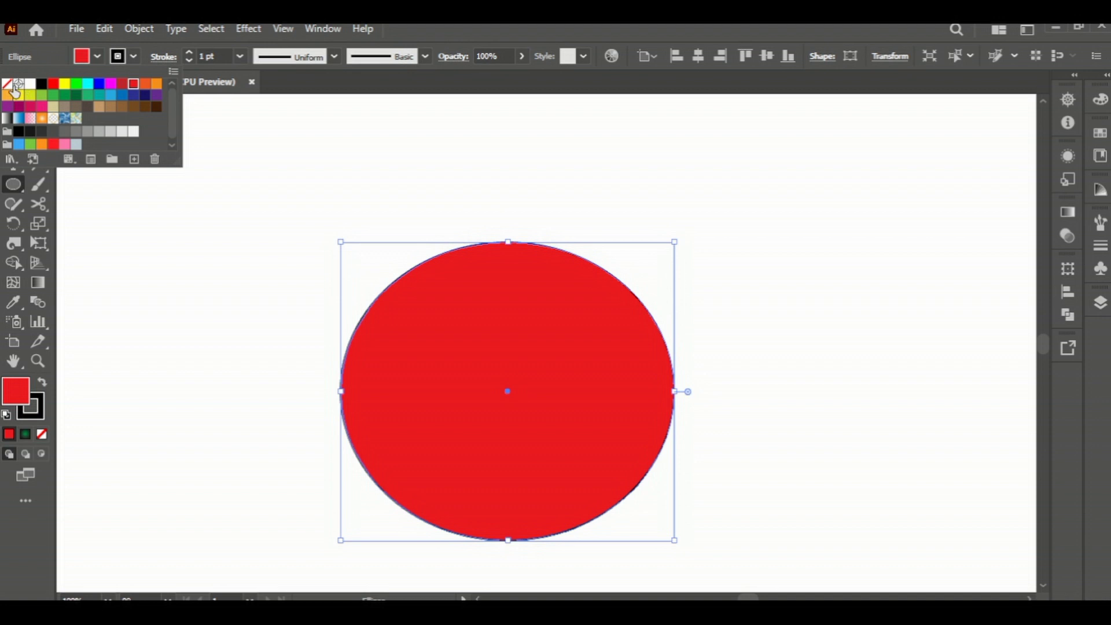
{"action": "left_click", "coordinate": [8, 84]}
{"action": "key", "text": "v"}
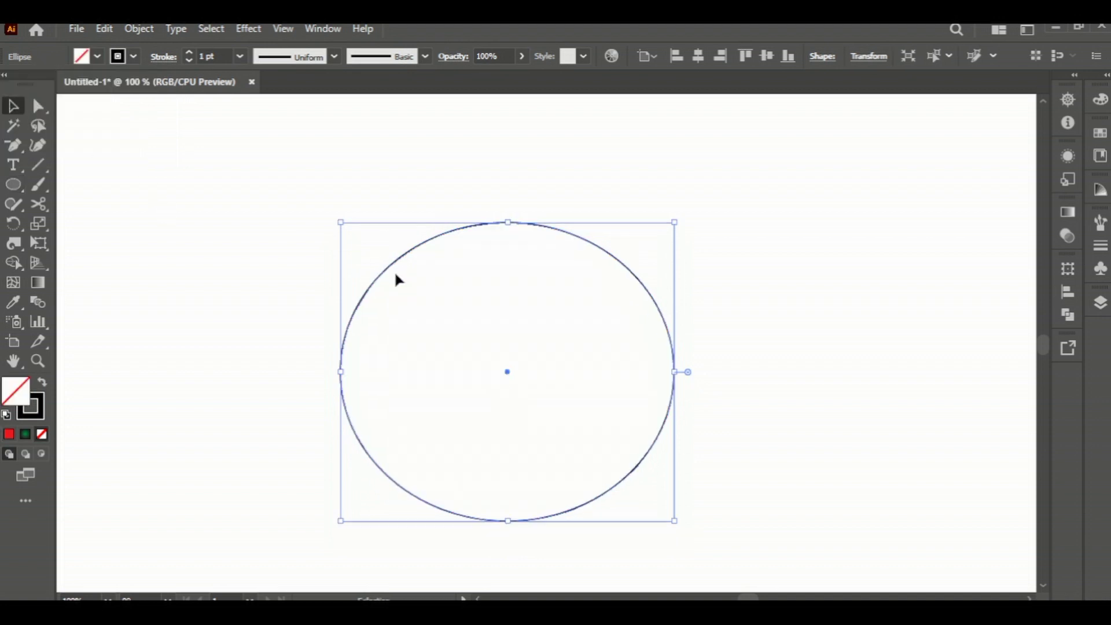
{"action": "scroll", "coordinate": [396, 280], "scroll_direction": "down", "scroll_amount": 1}
{"action": "key", "text": "a"}
{"action": "left_click_drag", "start_coordinate": [266, 164], "coordinate": [763, 439]}
{"action": "left_click_drag", "start_coordinate": [507, 204], "coordinate": [507, 232]}
- Draw a small upright ellipse at the top left of the canvas
{"action": "key", "text": "v"}
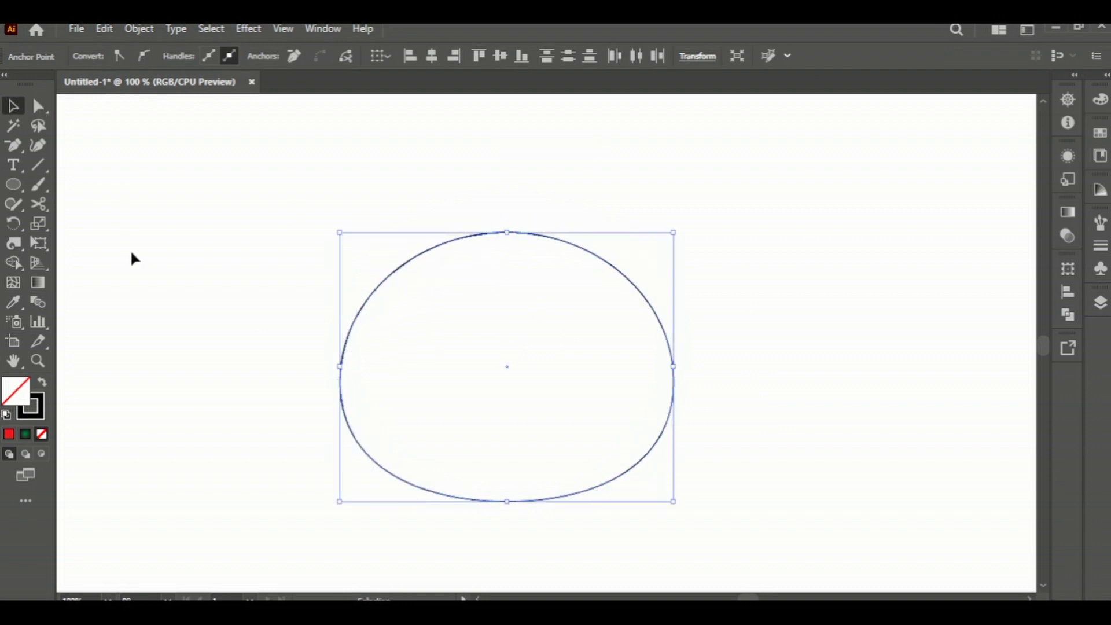
{"action": "left_click", "coordinate": [134, 258]}
{"action": "key", "text": "l"}
{"action": "mouse_move", "coordinate": [212, 152]}
{"action": "left_mouse_down"}
{"action": "mouse_move", "coordinate": [254, 236]}
{"action": "mouse_move", "coordinate": [262, 232]}
{"action": "left_mouse_up"}
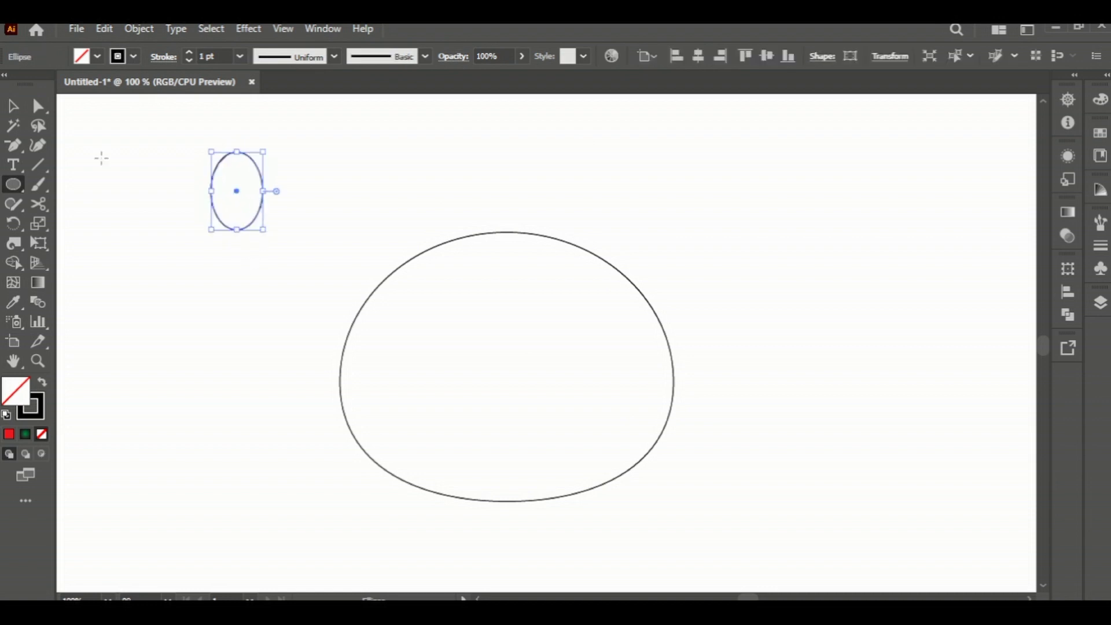
- Pull the small ellipse's bottom anchor down into a pointed tip
{"action": "key", "text": "v"}
{"action": "left_click", "coordinate": [184, 209]}
{"action": "key", "text": "a"}
{"action": "left_click_drag", "start_coordinate": [179, 130], "coordinate": [279, 198]}
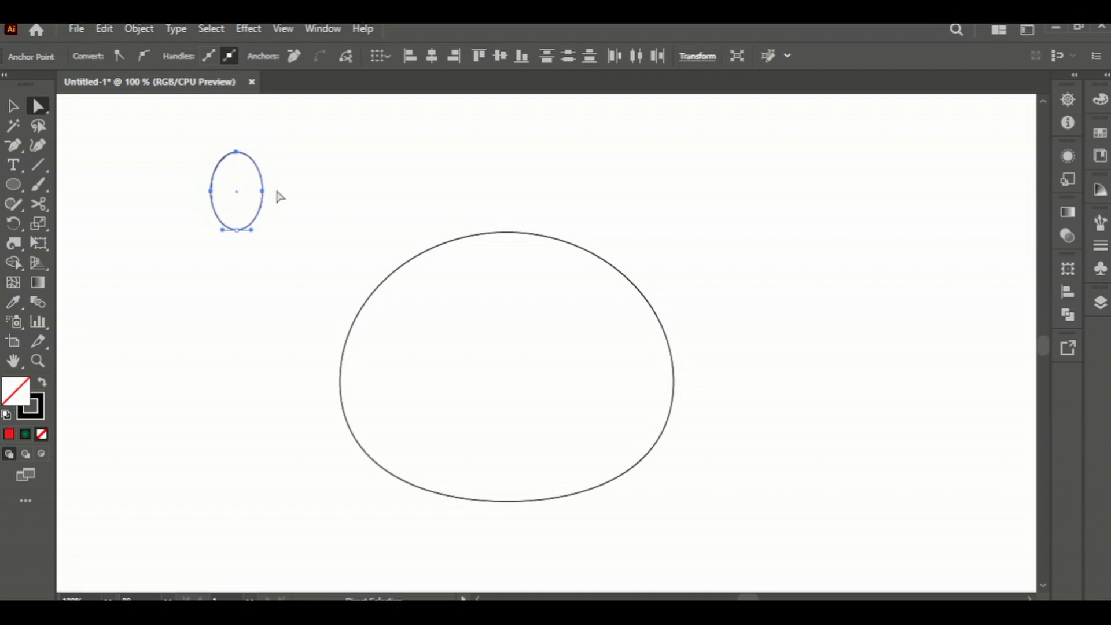
{"action": "left_click", "coordinate": [255, 238]}
{"action": "left_click_drag", "start_coordinate": [236, 231], "coordinate": [235, 239]}
{"action": "left_click", "coordinate": [243, 258]}
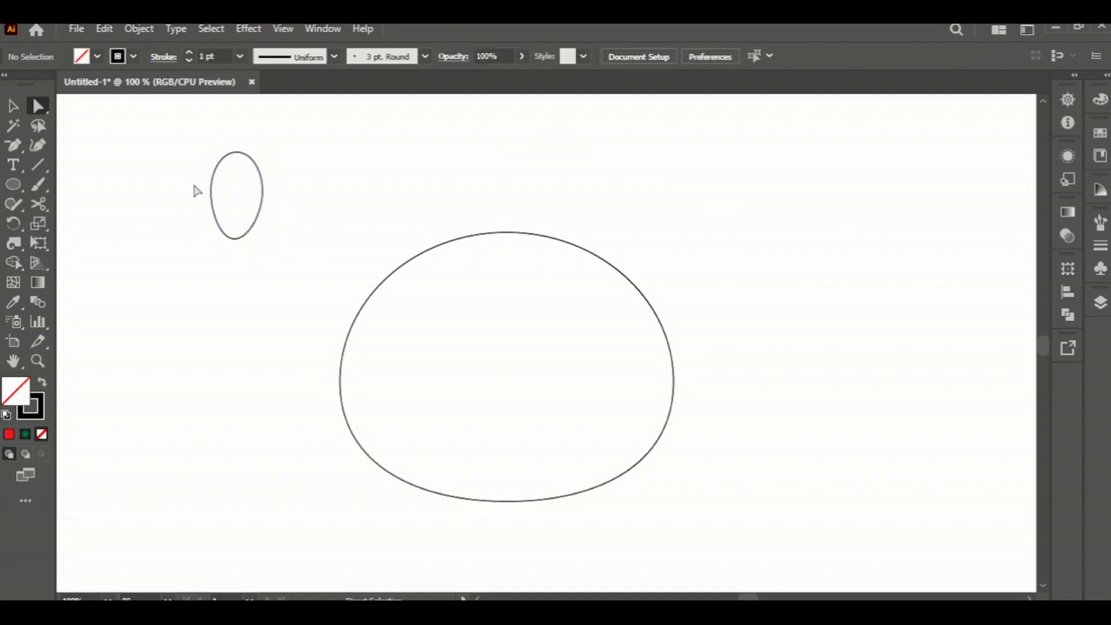
- Bulge the small shape's sides outward and flatten its top into a drop
{"action": "left_click", "coordinate": [210, 193]}
{"action": "left_click_drag", "start_coordinate": [211, 192], "coordinate": [274, 207]}
{"action": "left_click", "coordinate": [264, 192]}
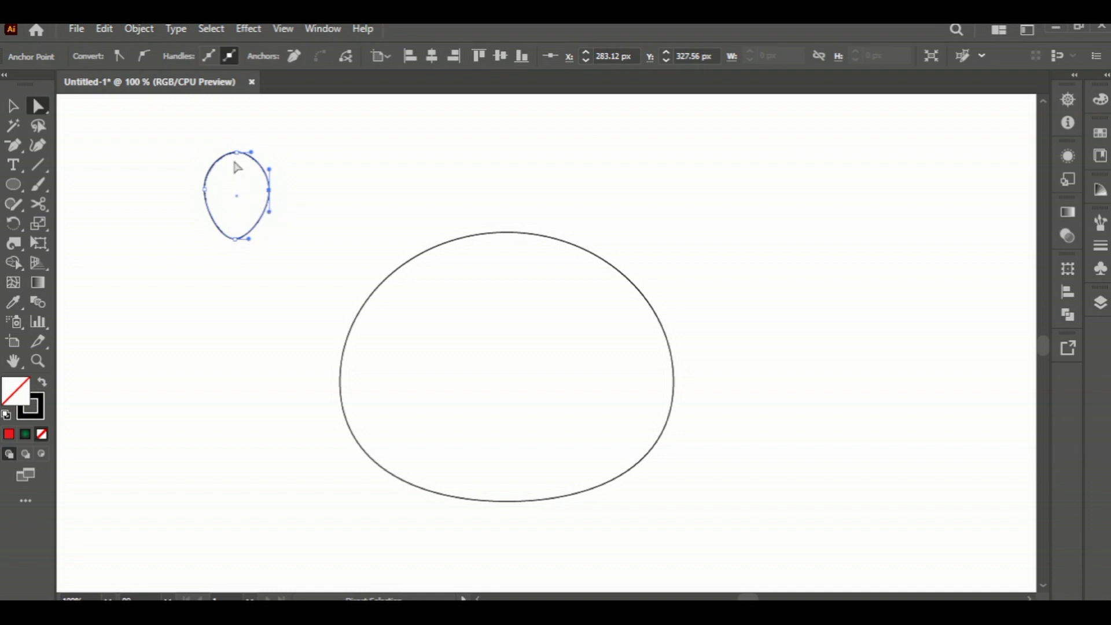
{"action": "left_click_drag", "start_coordinate": [238, 152], "coordinate": [237, 160]}
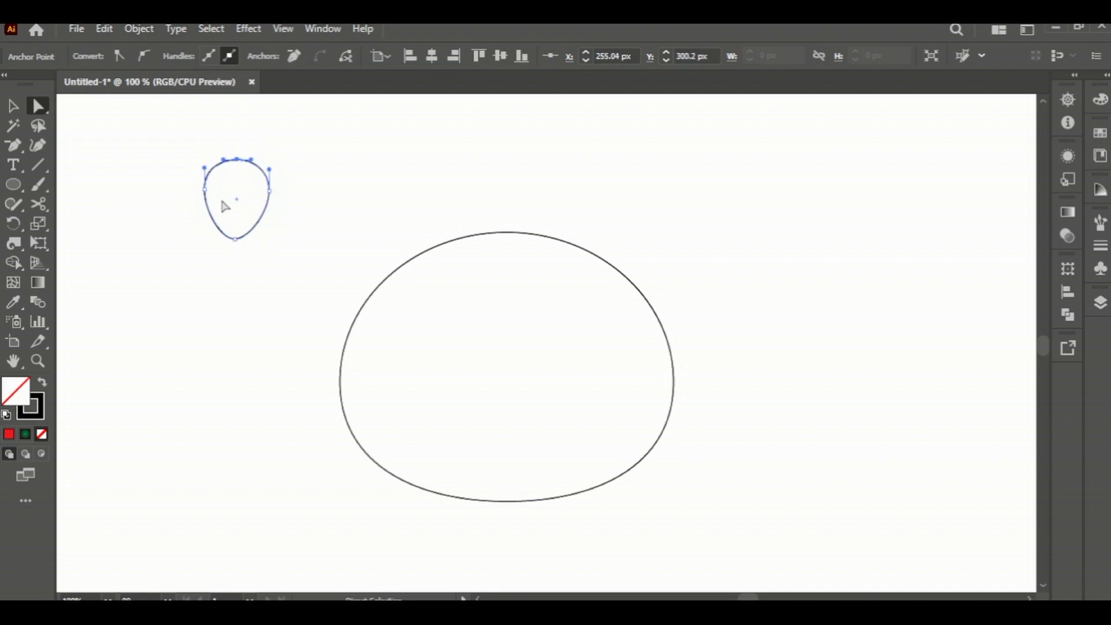
{"action": "left_click", "coordinate": [99, 158]}
{"action": "left_click", "coordinate": [13, 107]}
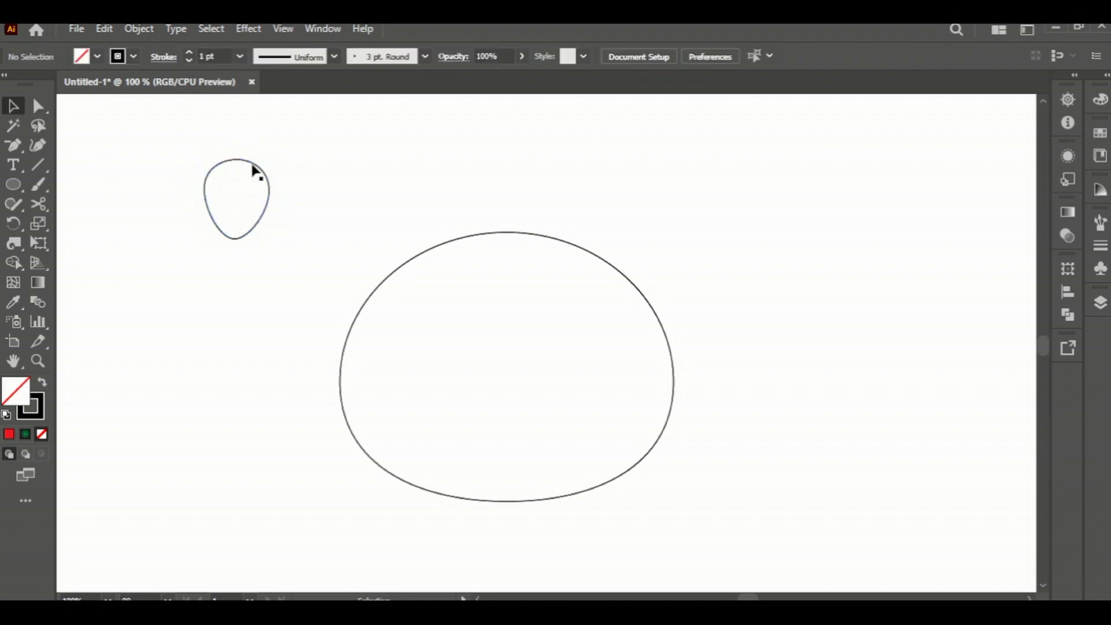
- Paste a copy of the drop in place and shrink it into an inner drop
{"action": "left_click", "coordinate": [255, 170]}
{"action": "right_click", "coordinate": [253, 170]}
{"action": "left_click", "coordinate": [485, 237]}
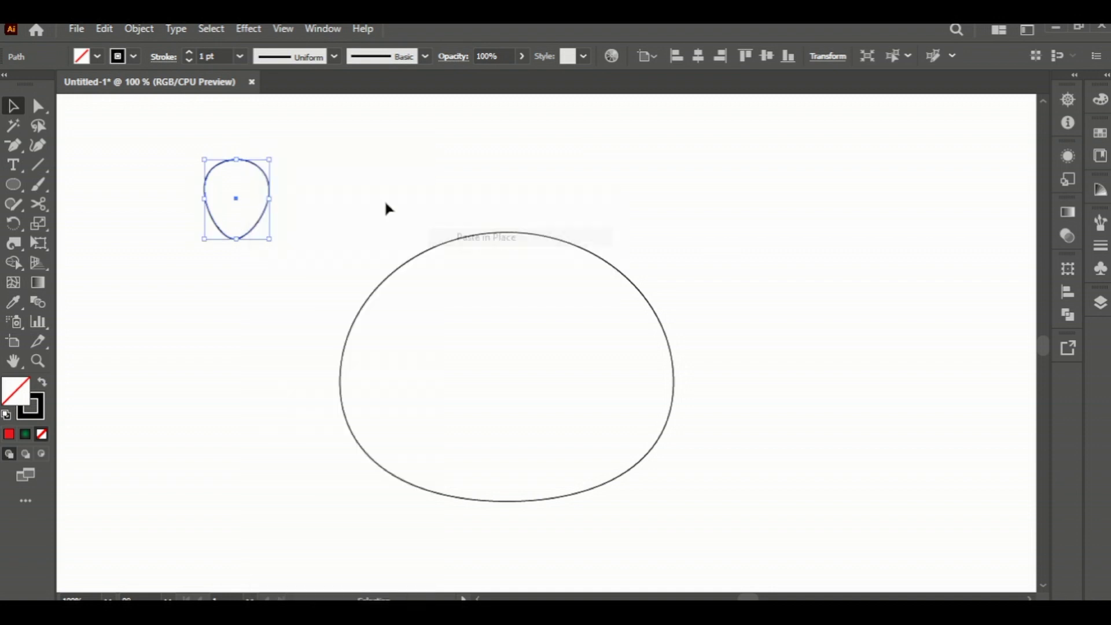
{"action": "mouse_move", "coordinate": [272, 161]}
{"action": "left_mouse_down"}
{"action": "mouse_move", "coordinate": [253, 172]}
{"action": "mouse_move", "coordinate": [270, 209]}
{"action": "mouse_move", "coordinate": [322, 214]}
{"action": "mouse_move", "coordinate": [188, 318]}
{"action": "left_mouse_up"}
{"action": "left_click", "coordinate": [294, 203]}
- Duplicate the head ellipse slightly upward and Shape Builder the bottom sliver into a crescent
{"action": "left_click", "coordinate": [262, 286]}
{"action": "left_click", "coordinate": [371, 290]}
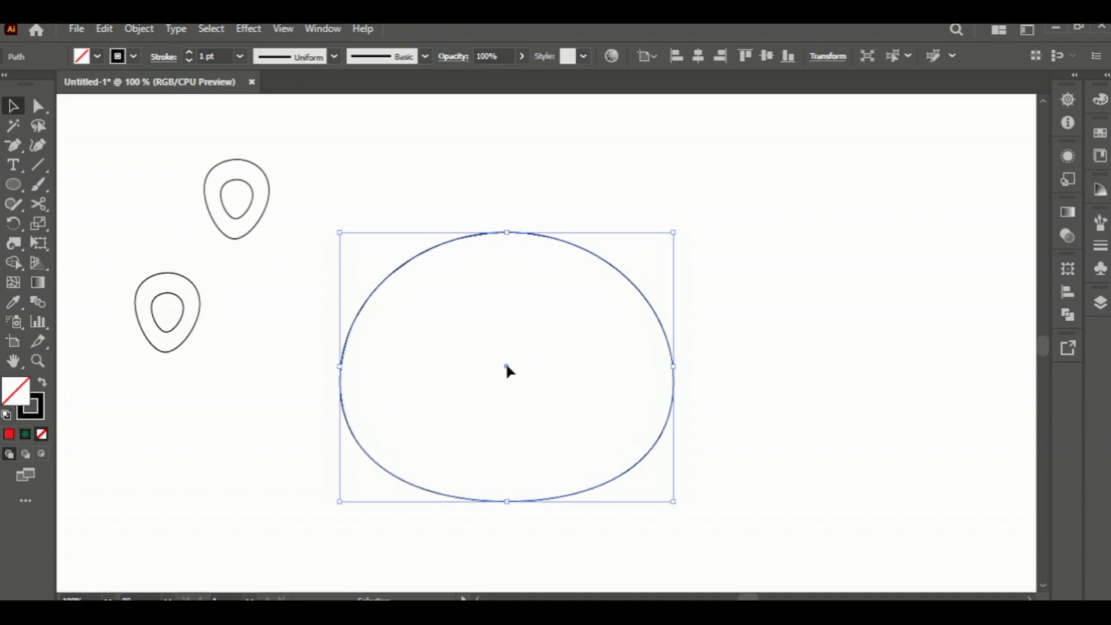
{"action": "left_click_drag", "start_coordinate": [506, 366], "coordinate": [510, 350]}
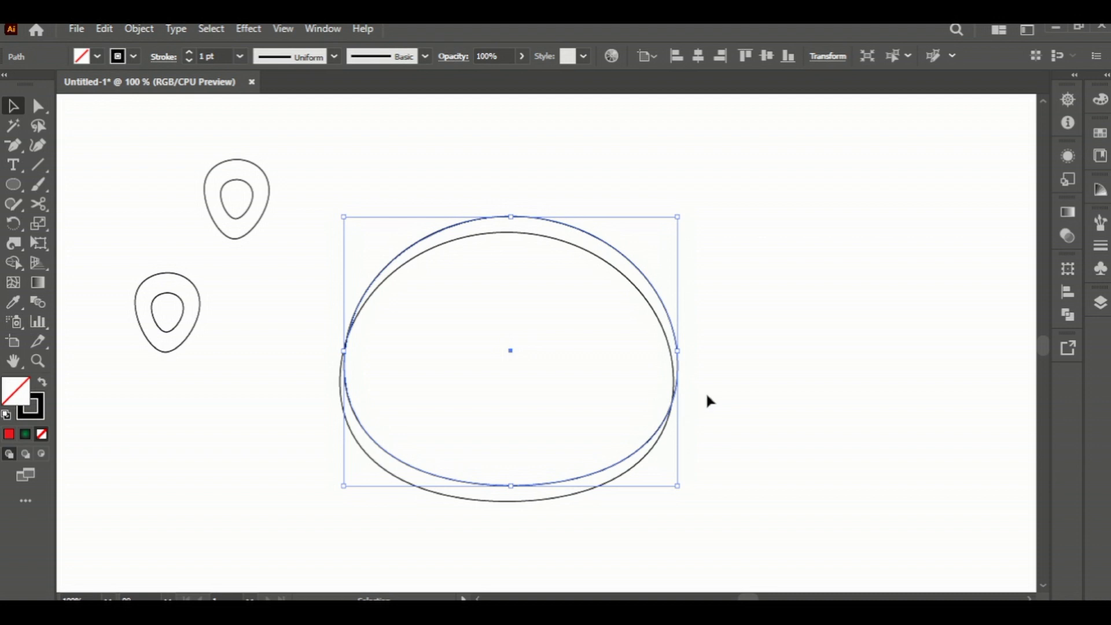
{"action": "left_click", "coordinate": [773, 421]}
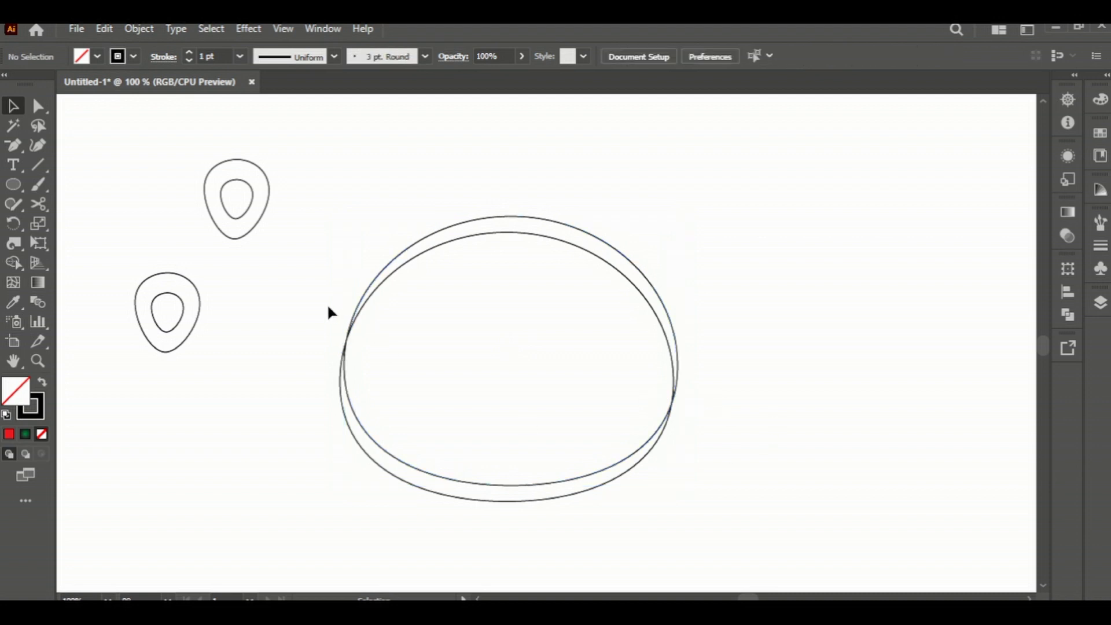
{"action": "left_click_drag", "start_coordinate": [328, 310], "coordinate": [373, 435]}
{"action": "left_click", "coordinate": [5, 264]}
{"action": "left_click", "coordinate": [385, 463]}
- Move the head ellipse back into place and delete the leftover upper ellipse
{"action": "key", "text": "v"}
{"action": "left_click_drag", "start_coordinate": [558, 229], "coordinate": [808, 214]}
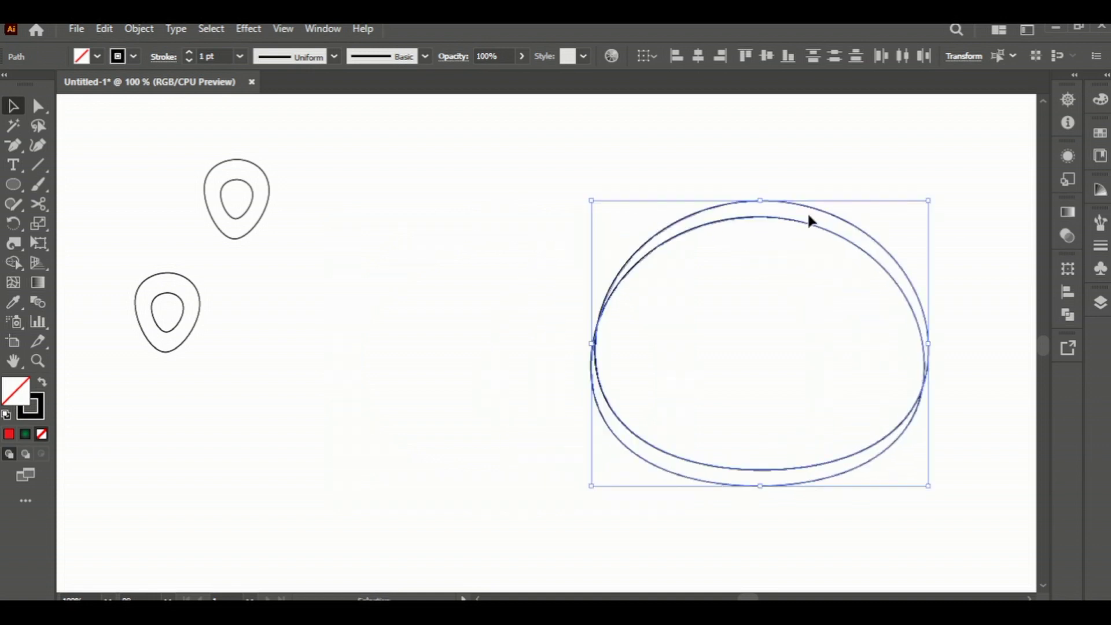
{"action": "left_click", "coordinate": [714, 218]}
{"action": "left_click", "coordinate": [999, 401]}
{"action": "left_click_drag", "start_coordinate": [924, 310], "coordinate": [578, 353]}
{"action": "left_click", "coordinate": [929, 276]}
{"action": "left_click", "coordinate": [911, 307]}
{"action": "key", "text": "Delete"}
- Position the crescent just below the head outline
{"action": "left_click_drag", "start_coordinate": [741, 471], "coordinate": [399, 495]}
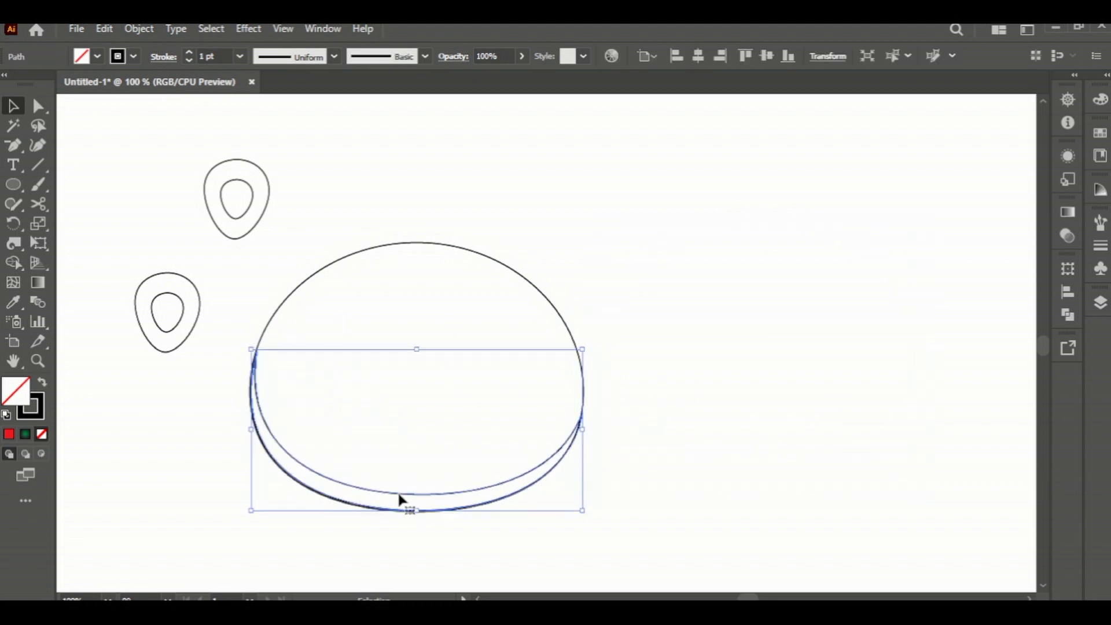
{"action": "left_click", "coordinate": [665, 466]}
{"action": "mouse_move", "coordinate": [322, 334]}
{"action": "left_mouse_down"}
{"action": "mouse_move", "coordinate": [274, 414]}
{"action": "mouse_move", "coordinate": [478, 418]}
{"action": "left_mouse_up"}
{"action": "left_click", "coordinate": [888, 437]}
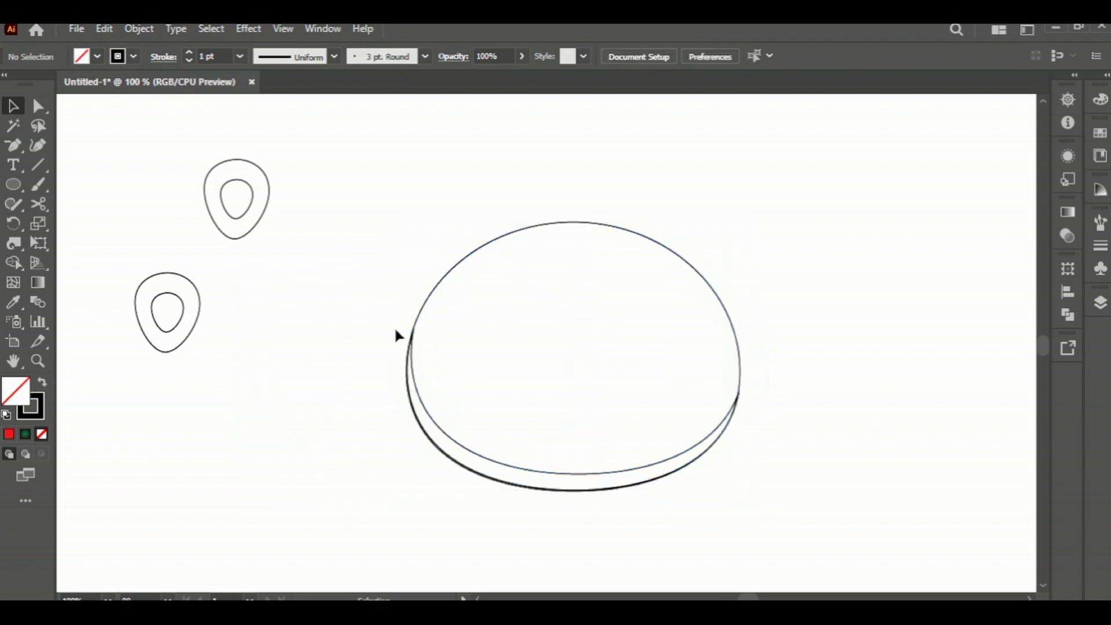
{"action": "left_click_drag", "start_coordinate": [417, 382], "coordinate": [297, 430]}
{"action": "mouse_move", "coordinate": [404, 515]}
{"action": "left_mouse_down"}
{"action": "mouse_move", "coordinate": [390, 540]}
{"action": "mouse_move", "coordinate": [425, 563]}
{"action": "left_mouse_up"}
{"action": "key", "text": "shift+Right"}
{"action": "key", "text": "shift+Right"}
{"action": "key", "text": "shift+Right"}
{"action": "left_click", "coordinate": [328, 355]}
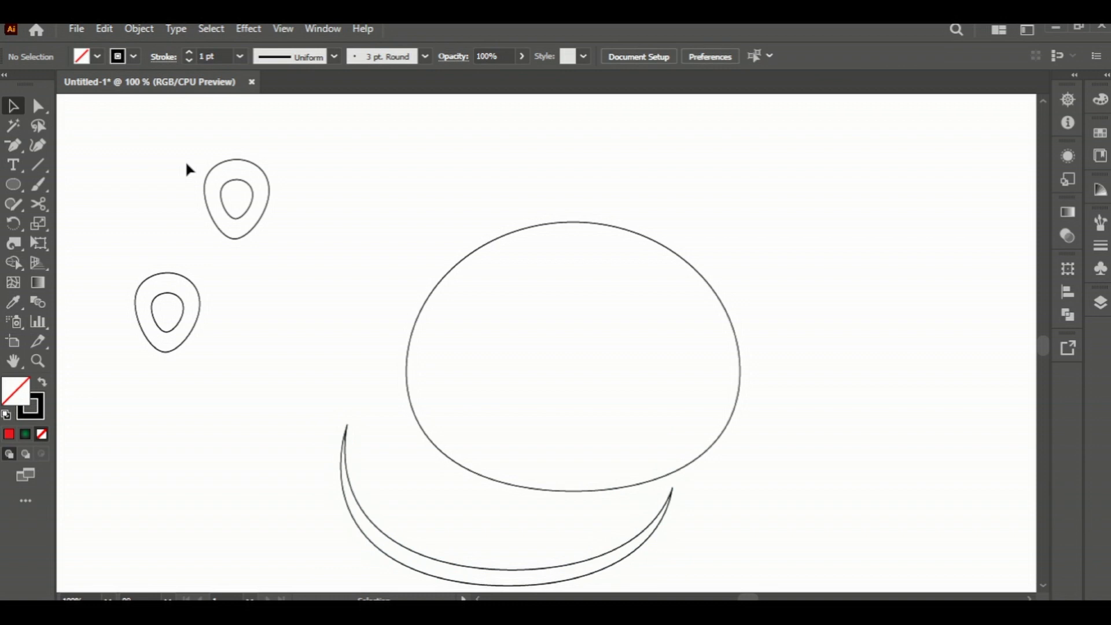
- Move both inner drops out to the left, side by side
{"action": "left_click", "coordinate": [228, 196]}
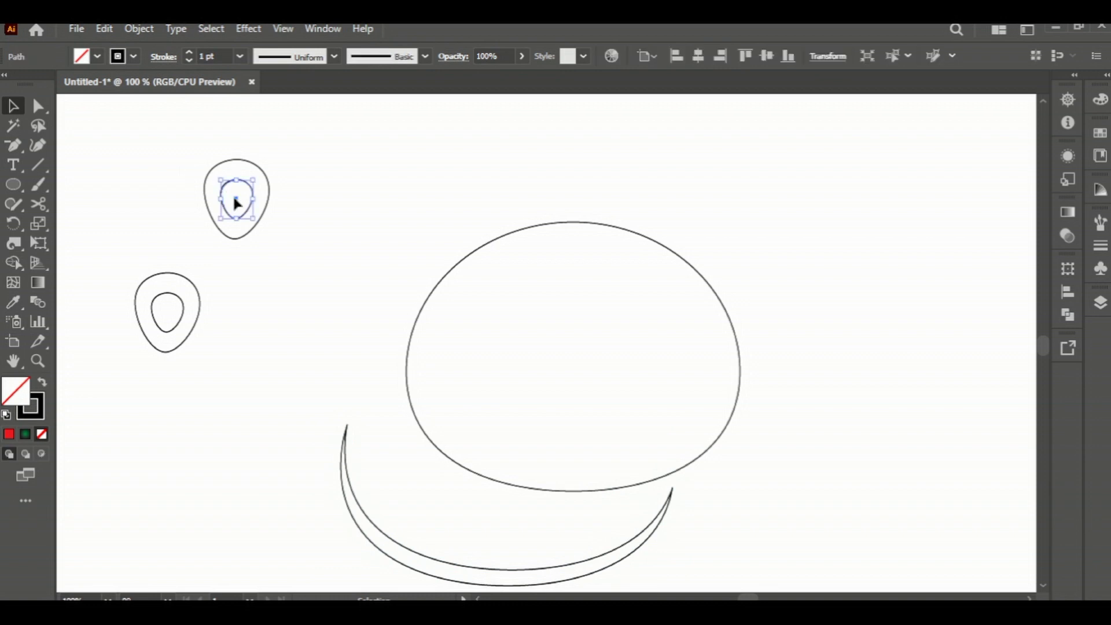
{"action": "left_click", "coordinate": [223, 188]}
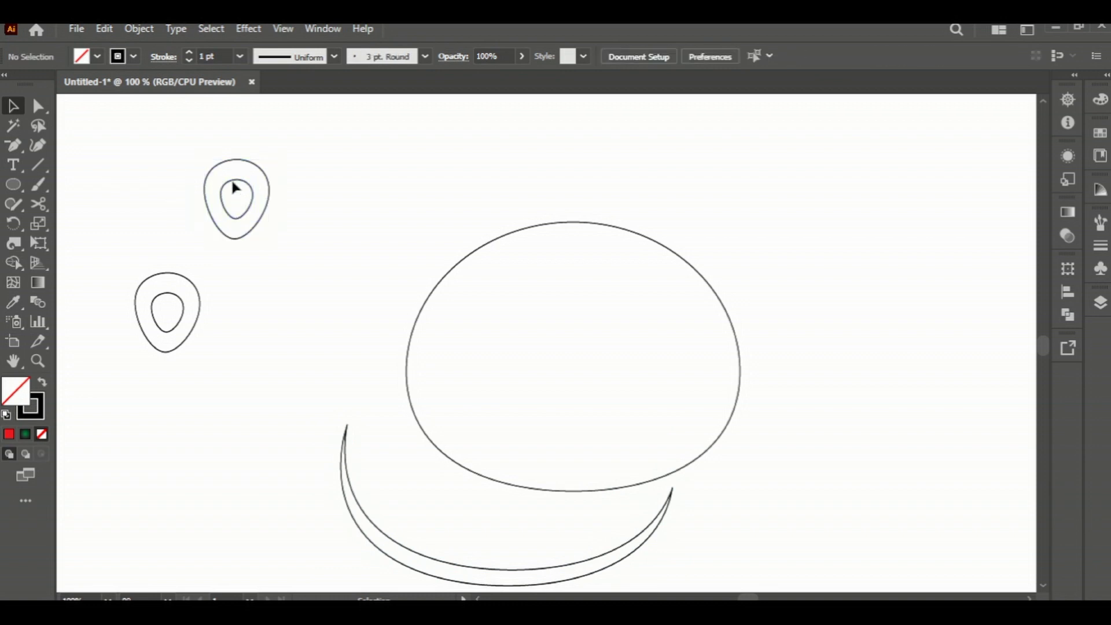
{"action": "left_click_drag", "start_coordinate": [234, 195], "coordinate": [109, 214]}
{"action": "left_click", "coordinate": [168, 313]}
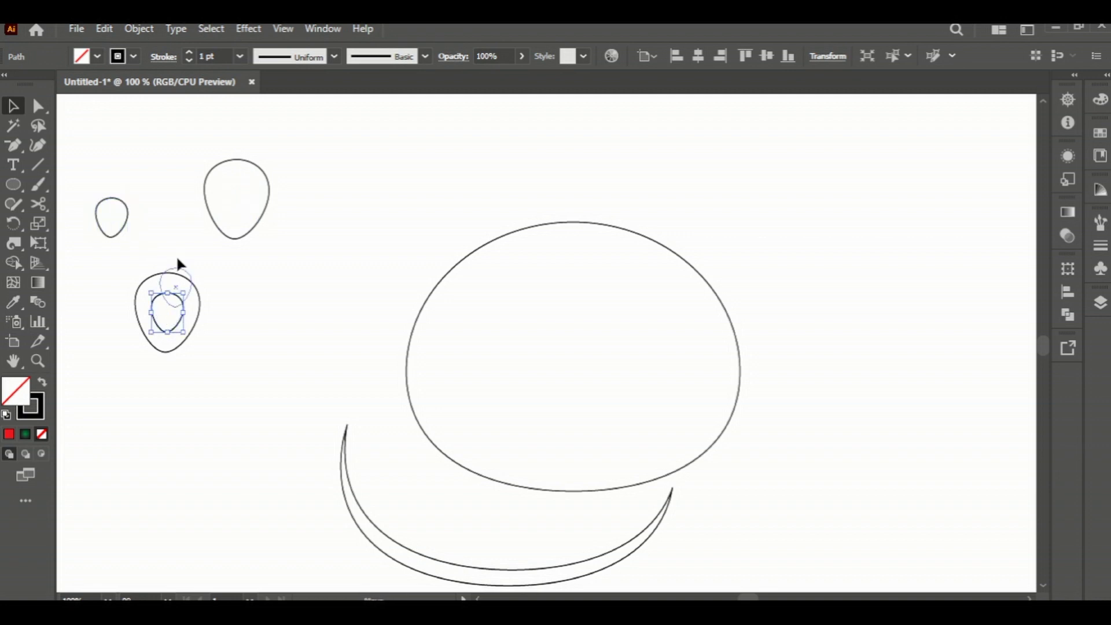
{"action": "left_click_drag", "start_coordinate": [168, 312], "coordinate": [168, 223]}
- Place the two outer drops on top of the head as ears, tilting the second outward
{"action": "left_click", "coordinate": [258, 180]}
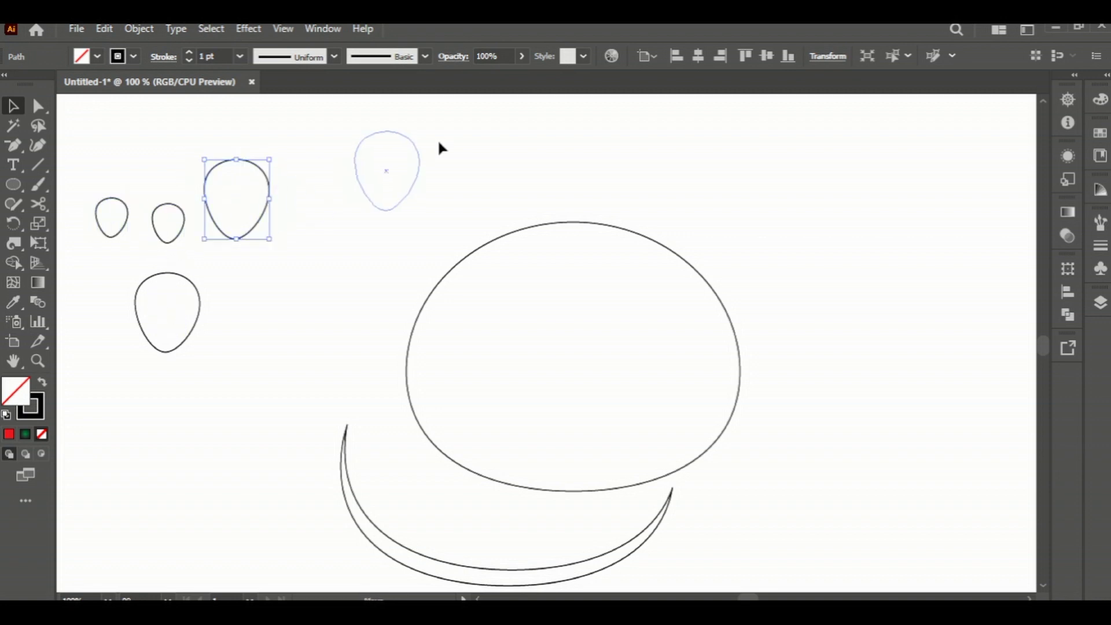
{"action": "mouse_move", "coordinate": [264, 176]}
{"action": "left_mouse_down"}
{"action": "mouse_move", "coordinate": [563, 167]}
{"action": "mouse_move", "coordinate": [571, 154]}
{"action": "mouse_move", "coordinate": [568, 176]}
{"action": "left_mouse_up"}
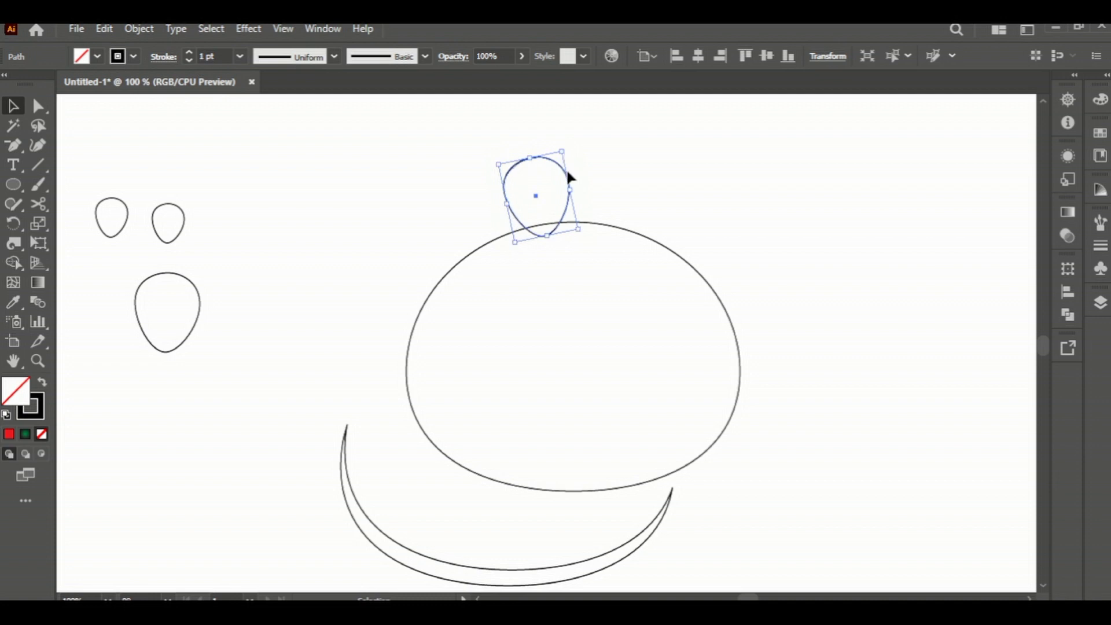
{"action": "left_click", "coordinate": [193, 317]}
{"action": "left_click_drag", "start_coordinate": [167, 315], "coordinate": [459, 232]}
{"action": "left_click_drag", "start_coordinate": [494, 190], "coordinate": [469, 182]}
{"action": "mouse_move", "coordinate": [457, 231]}
{"action": "left_mouse_down"}
{"action": "mouse_move", "coordinate": [455, 244]}
{"action": "mouse_move", "coordinate": [446, 238]}
{"action": "mouse_move", "coordinate": [478, 219]}
{"action": "mouse_move", "coordinate": [451, 234]}
{"action": "left_mouse_up"}
- Merge both ears into the head with Shape Builder and set an inner drop in the right ear
{"action": "left_click_drag", "start_coordinate": [380, 179], "coordinate": [561, 270]}
{"action": "left_click", "coordinate": [13, 262]}
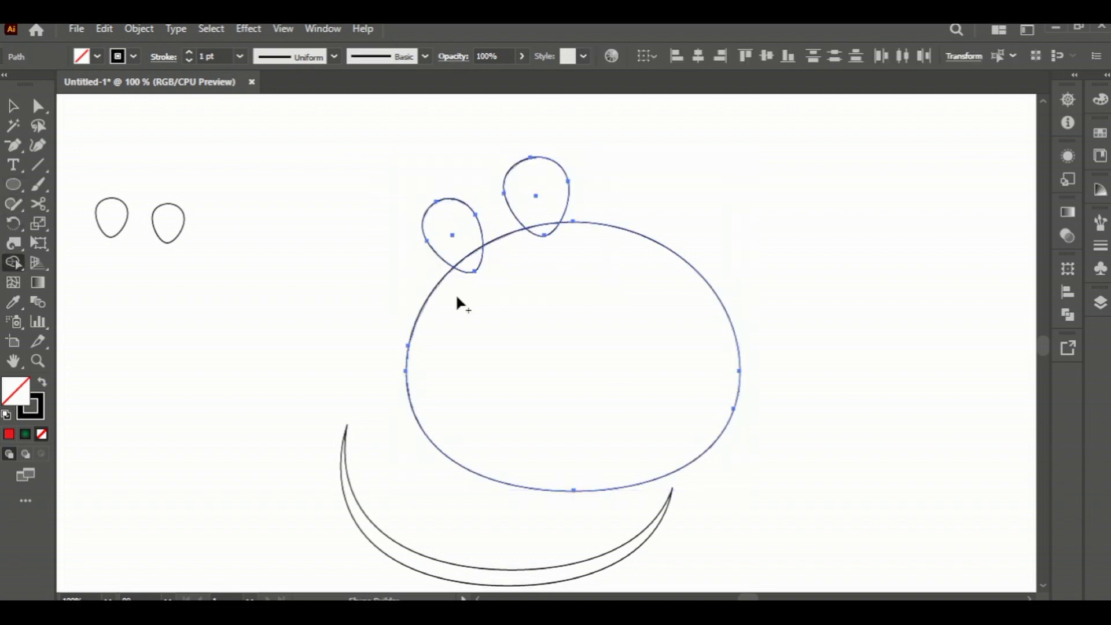
{"action": "left_click_drag", "start_coordinate": [517, 306], "coordinate": [457, 246]}
{"action": "left_click_drag", "start_coordinate": [568, 273], "coordinate": [538, 232]}
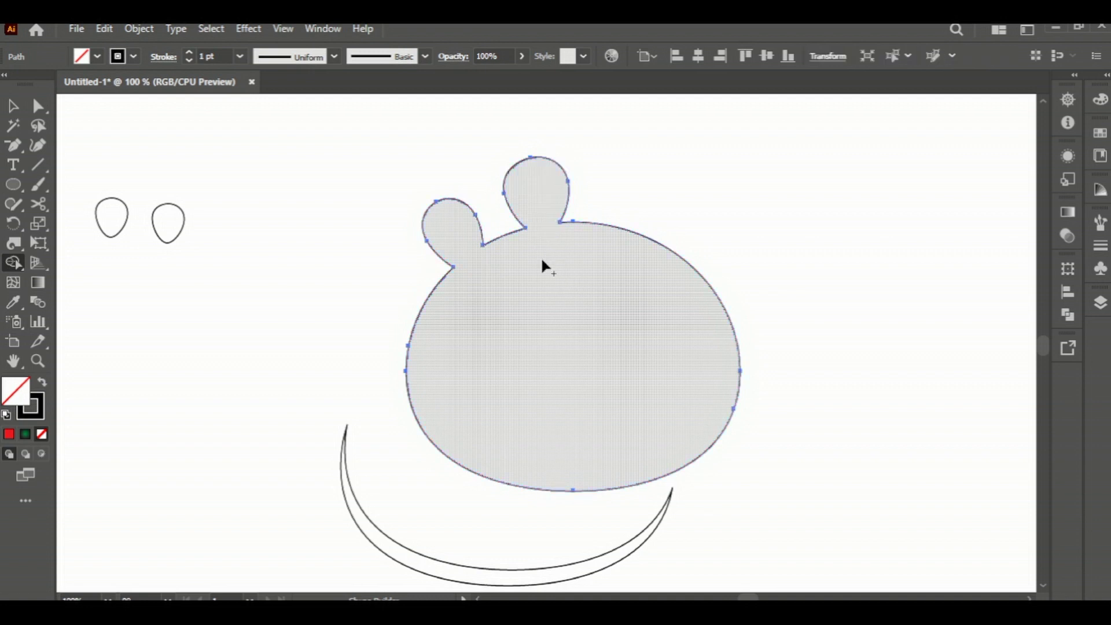
{"action": "key", "text": "v"}
{"action": "left_click", "coordinate": [194, 314]}
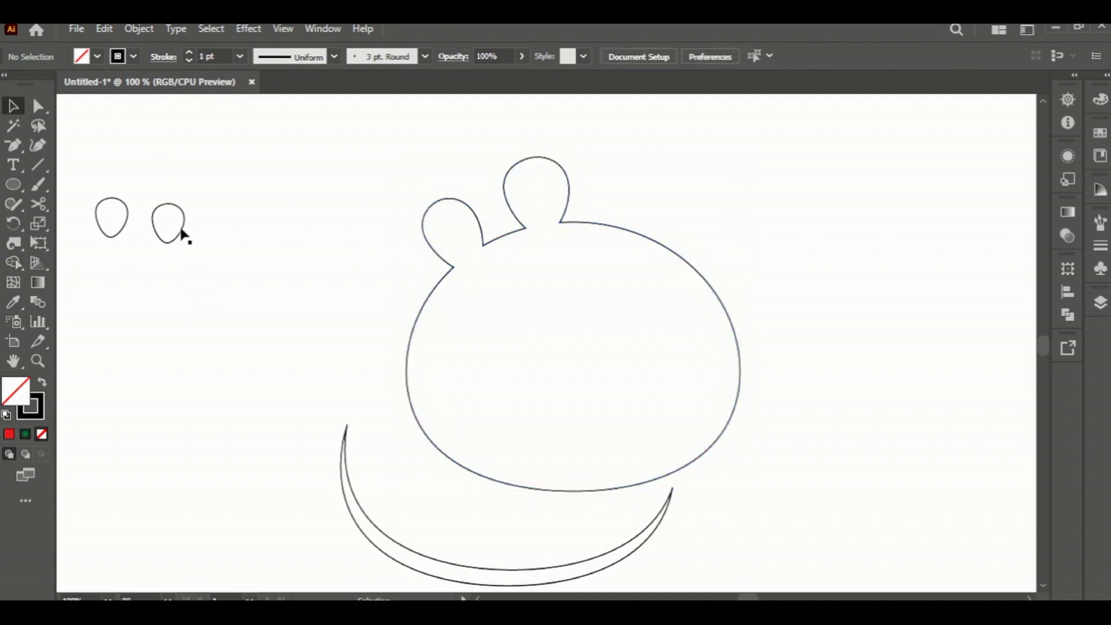
{"action": "left_click_drag", "start_coordinate": [559, 230], "coordinate": [552, 208]}
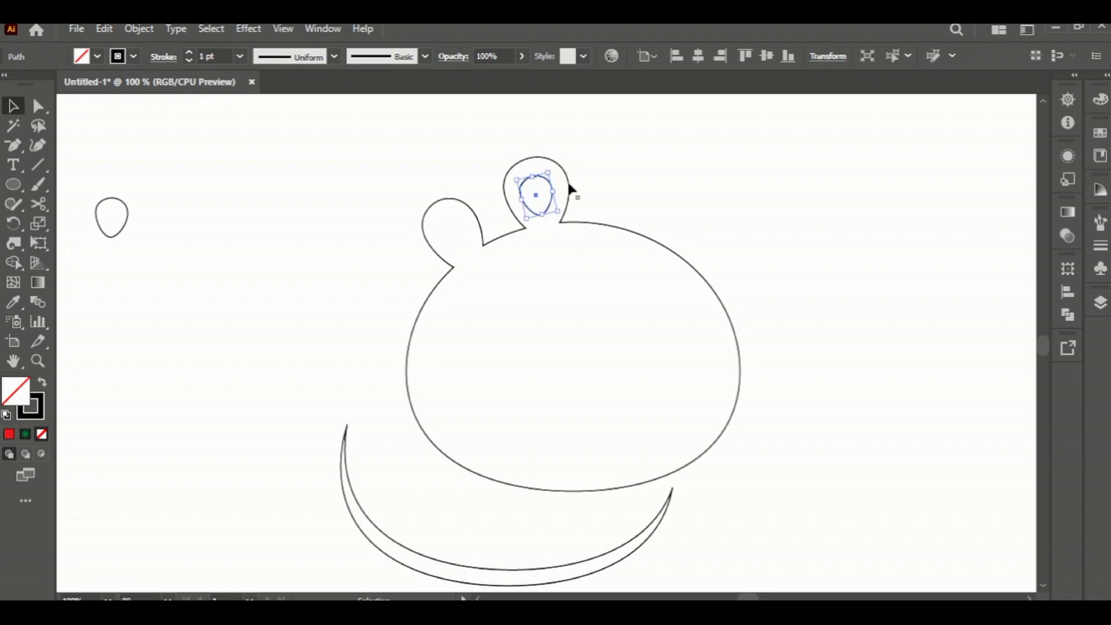
- Move the remaining small drop inside the left ear
{"action": "left_click", "coordinate": [485, 234]}
{"action": "left_click", "coordinate": [128, 223]}
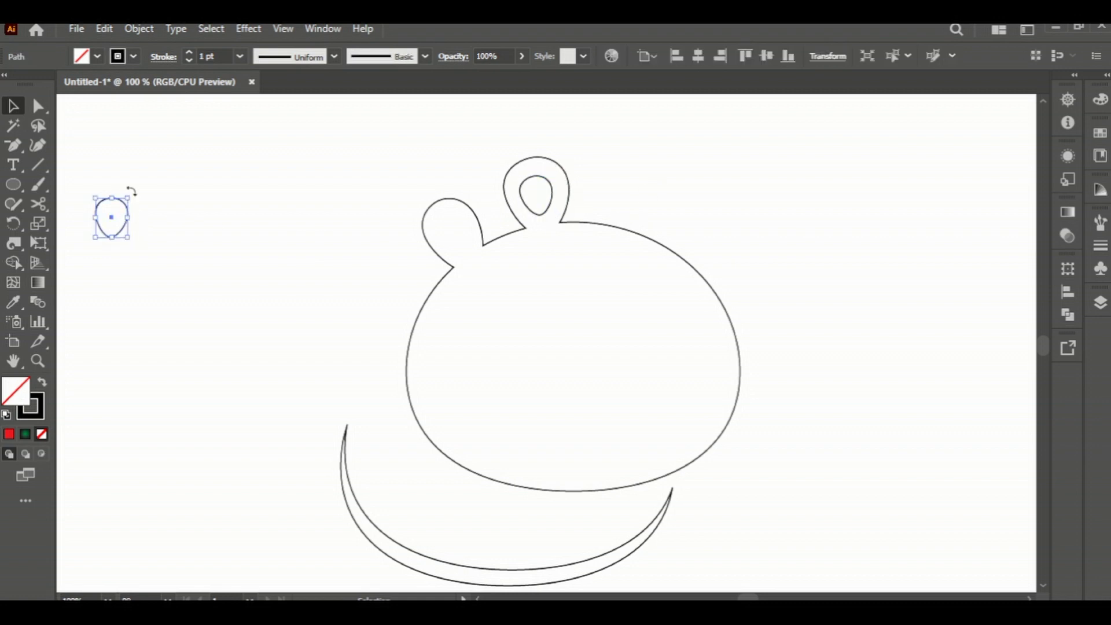
{"action": "left_click_drag", "start_coordinate": [113, 215], "coordinate": [445, 236]}
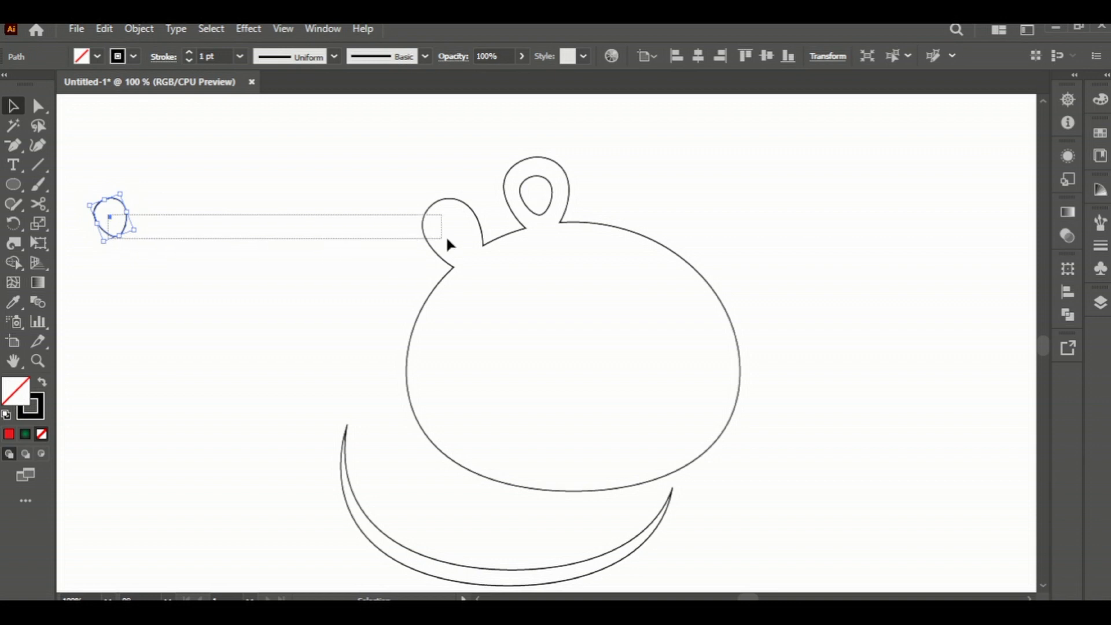
{"action": "left_click", "coordinate": [185, 241]}
{"action": "left_click_drag", "start_coordinate": [107, 213], "coordinate": [455, 238]}
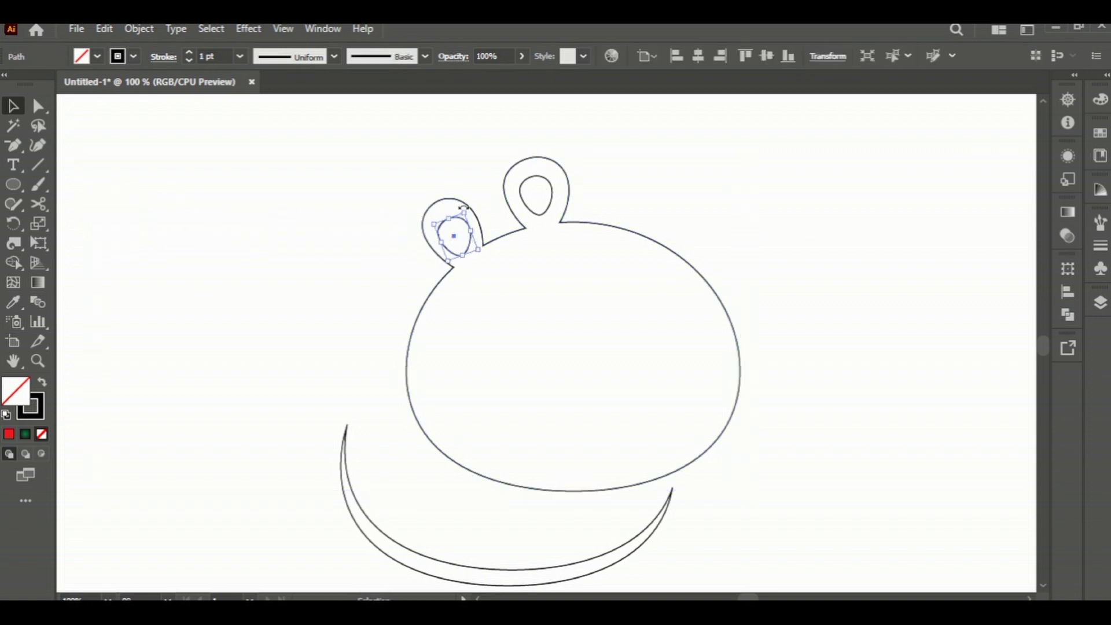
{"action": "left_click", "coordinate": [386, 217]}
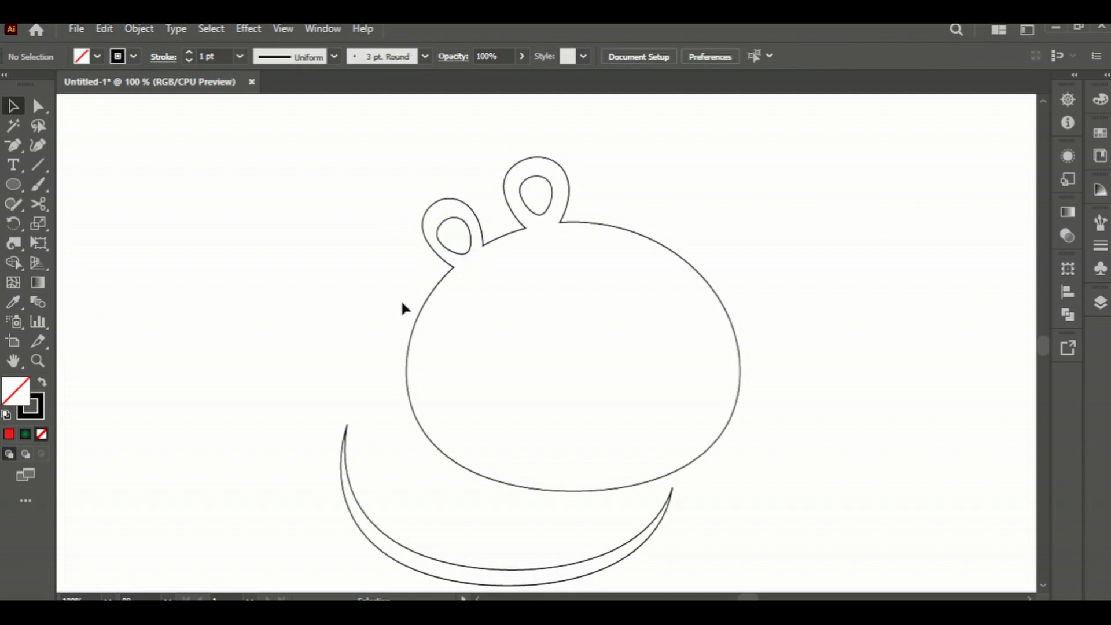
{"action": "key", "text": "l"}
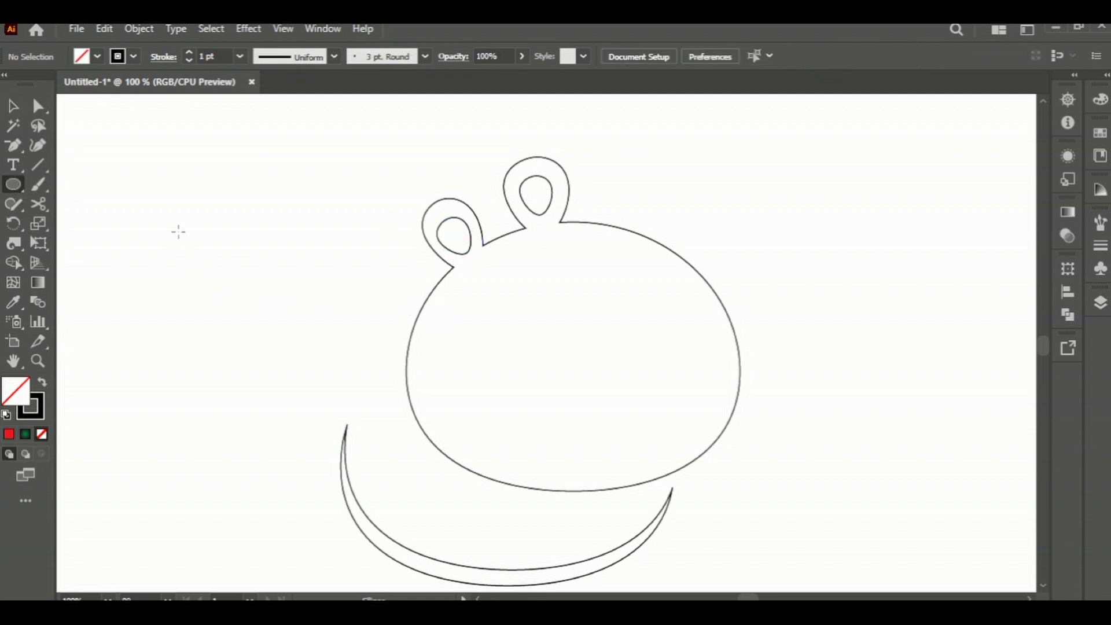
- Draw a snout oval left of the head and flatten its top
{"action": "left_click_drag", "start_coordinate": [165, 239], "coordinate": [327, 304]}
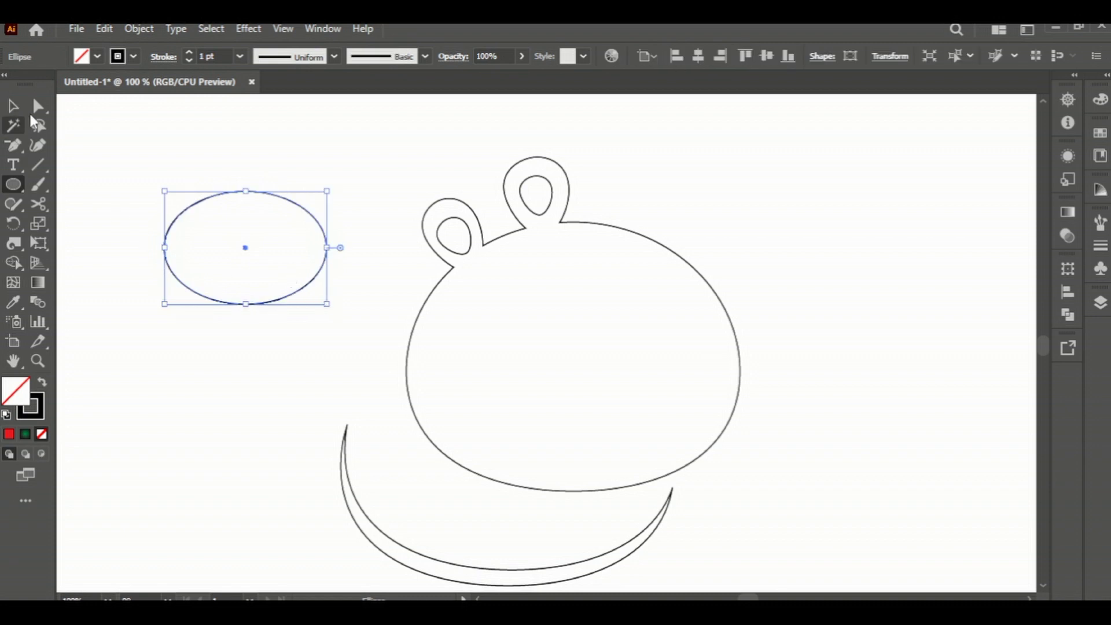
{"action": "left_click", "coordinate": [38, 105]}
{"action": "left_click_drag", "start_coordinate": [125, 166], "coordinate": [337, 276]}
{"action": "left_click_drag", "start_coordinate": [244, 192], "coordinate": [248, 217]}
{"action": "left_click", "coordinate": [14, 184]}
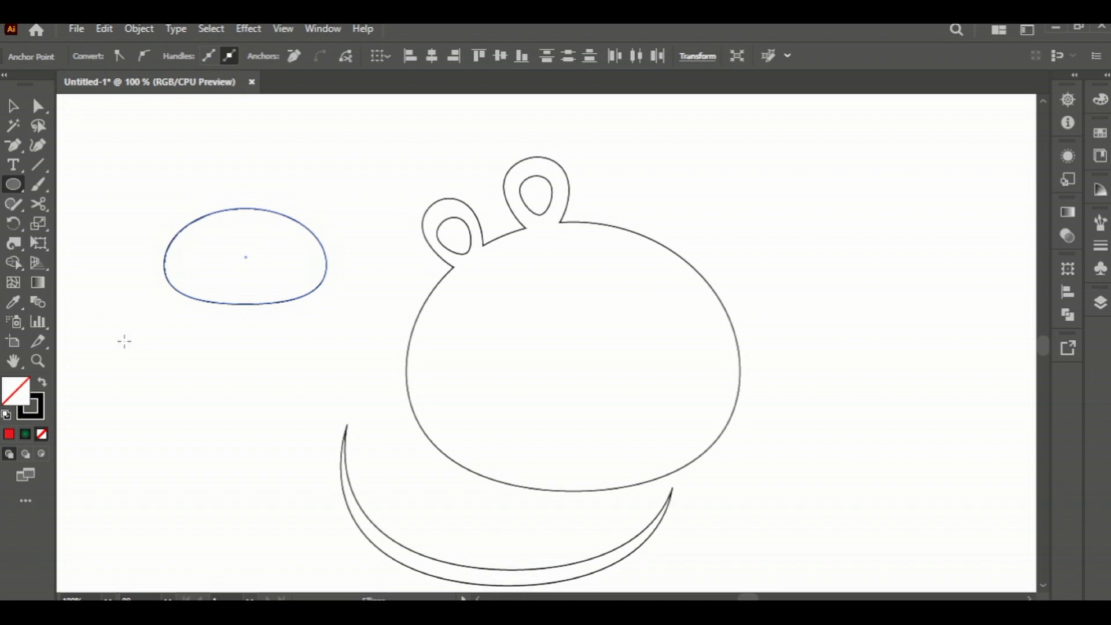
- Draw a small narrow rectangle below the snout oval
{"action": "right_click", "coordinate": [13, 146]}
{"action": "left_click", "coordinate": [81, 144]}
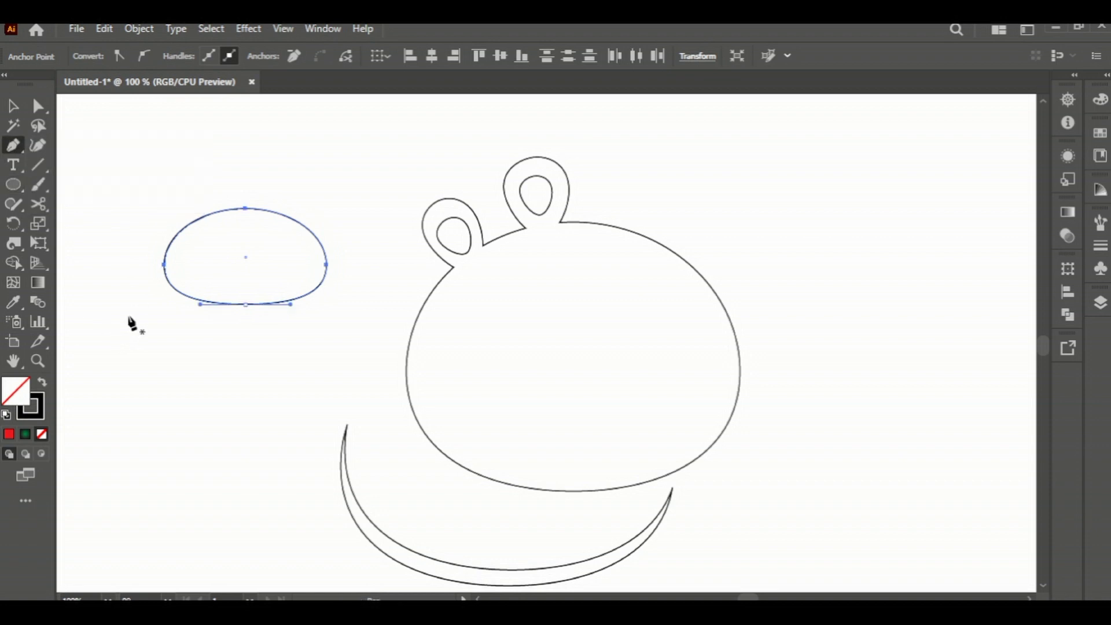
{"action": "left_click", "coordinate": [9, 186]}
{"action": "right_click", "coordinate": [12, 191]}
{"action": "left_click", "coordinate": [66, 179]}
{"action": "left_click_drag", "start_coordinate": [139, 331], "coordinate": [191, 427]}
- Round the rectangle's top-left corner with live corners
{"action": "key", "text": "v"}
{"action": "scroll", "coordinate": [162, 391], "scroll_direction": "up", "scroll_amount": 2}
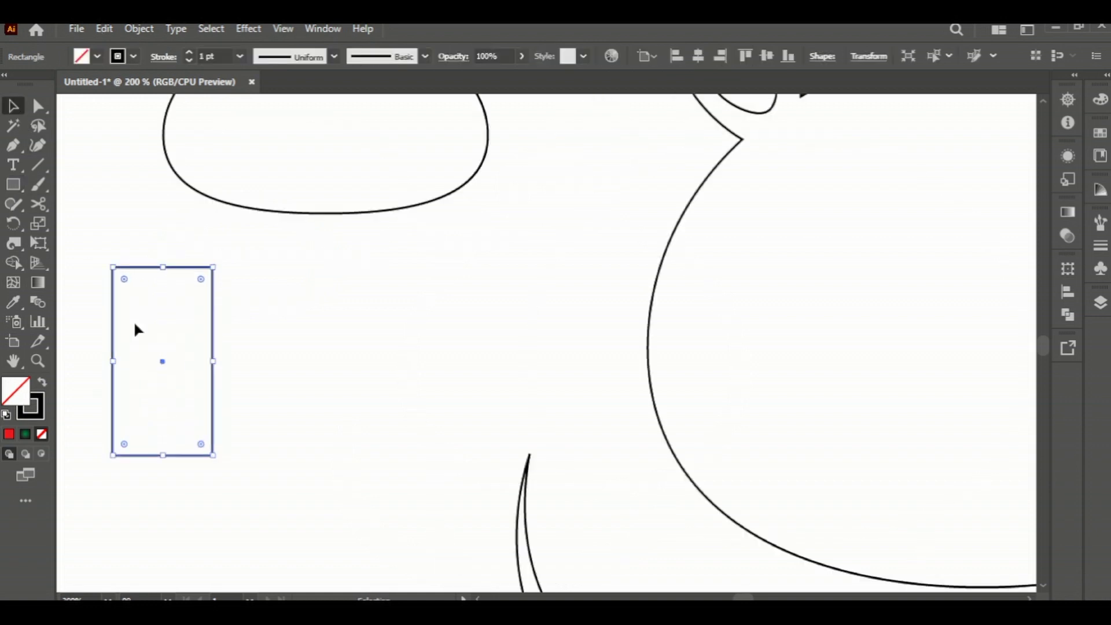
{"action": "key", "text": "a"}
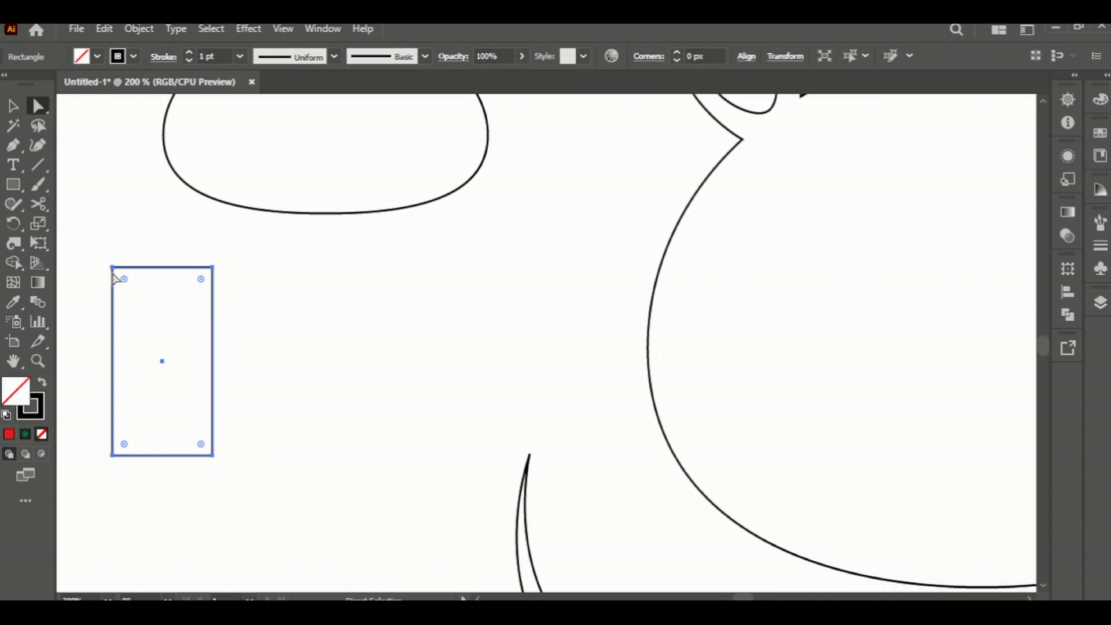
{"action": "left_click", "coordinate": [113, 275]}
{"action": "mouse_move", "coordinate": [124, 280]}
{"action": "left_mouse_down"}
{"action": "mouse_move", "coordinate": [150, 321]}
{"action": "mouse_move", "coordinate": [137, 304]}
{"action": "left_mouse_up"}
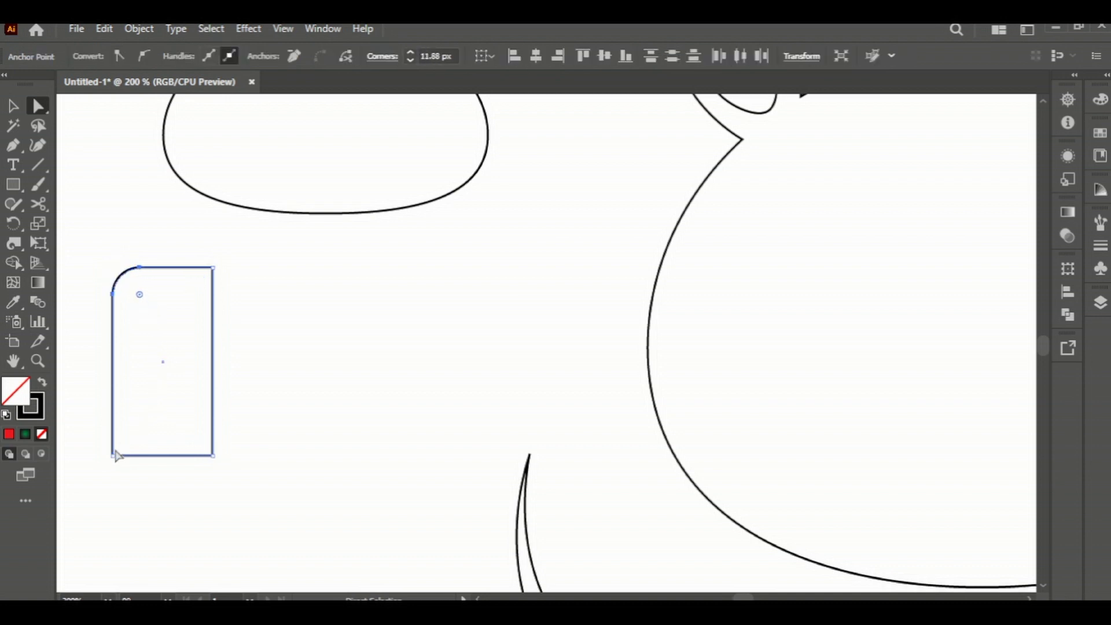
- Remove the bottom-left anchor to slant the left side and round the bottom-right corner
{"action": "left_click", "coordinate": [13, 145]}
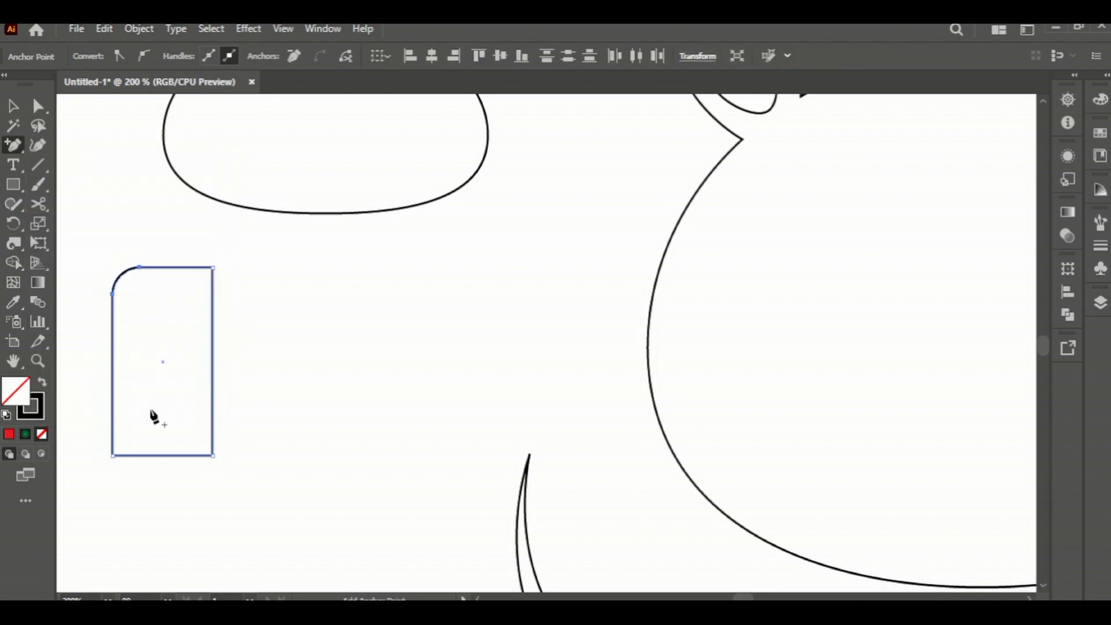
{"action": "left_click", "coordinate": [144, 455]}
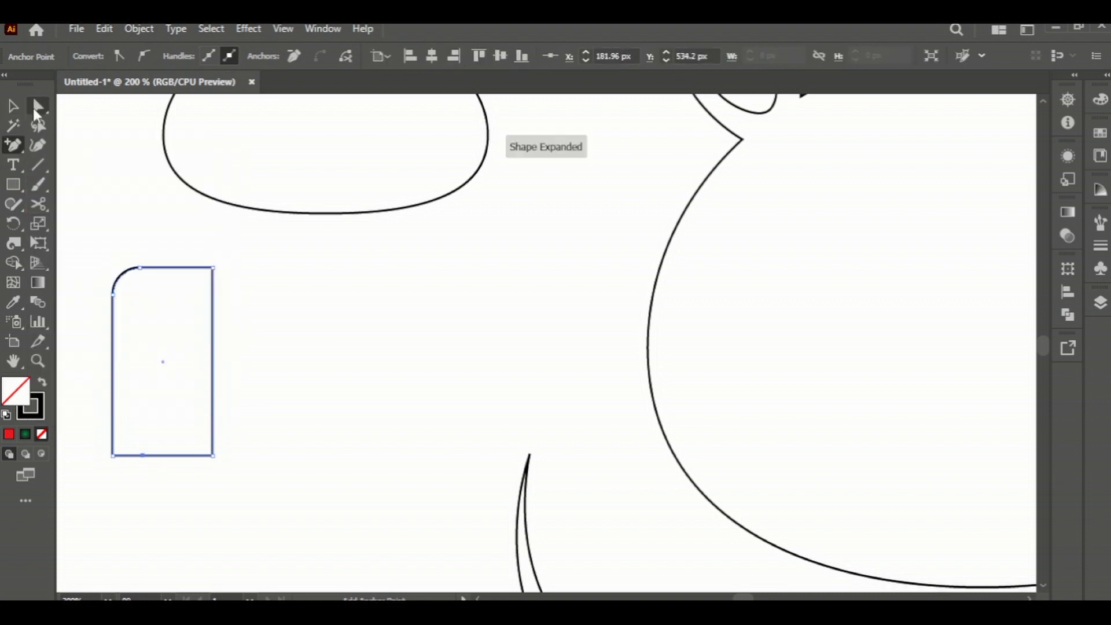
{"action": "left_click", "coordinate": [111, 453]}
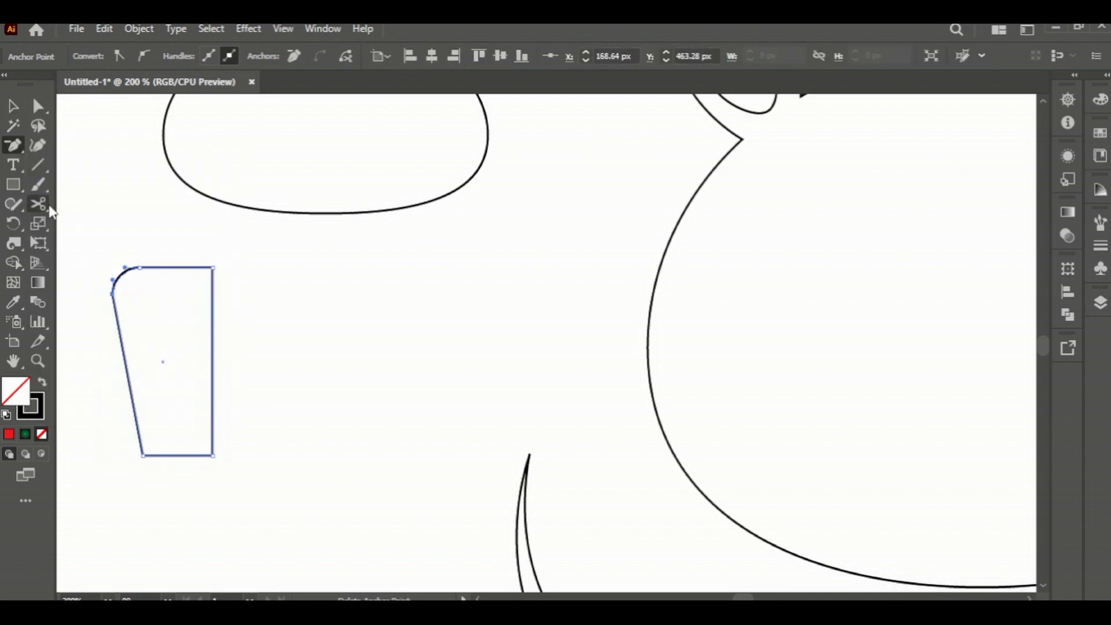
{"action": "key", "text": "a"}
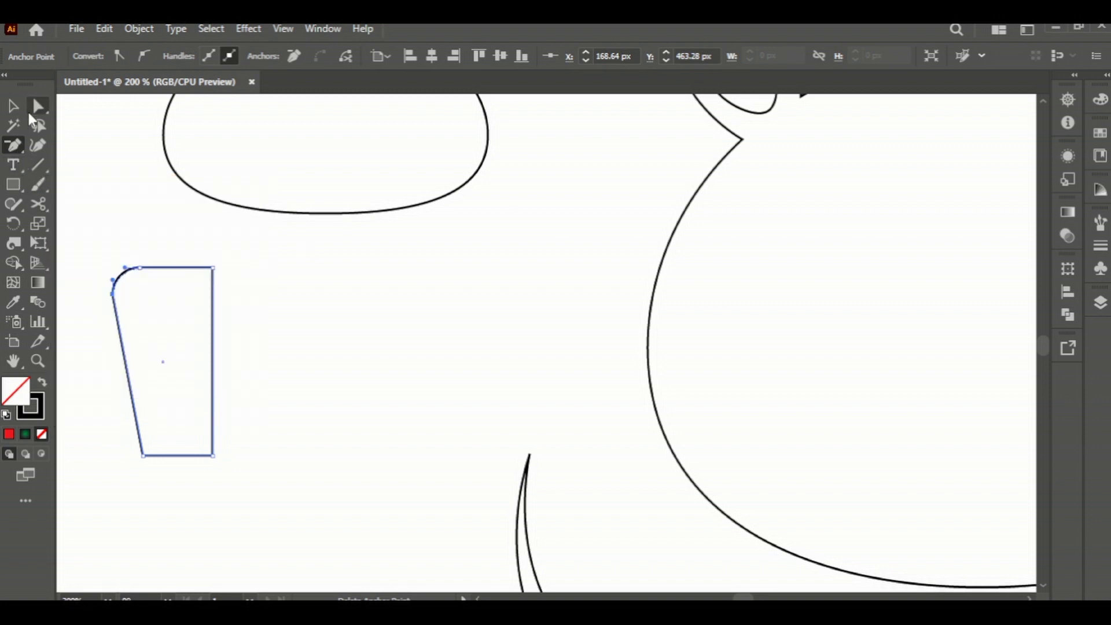
{"action": "left_click_drag", "start_coordinate": [129, 294], "coordinate": [155, 316]}
{"action": "left_click", "coordinate": [213, 456]}
{"action": "mouse_move", "coordinate": [204, 447]}
{"action": "left_mouse_down"}
{"action": "mouse_move", "coordinate": [176, 430]}
{"action": "mouse_move", "coordinate": [164, 439]}
{"action": "mouse_move", "coordinate": [177, 429]}
{"action": "left_mouse_up"}
{"action": "left_click", "coordinate": [143, 456]}
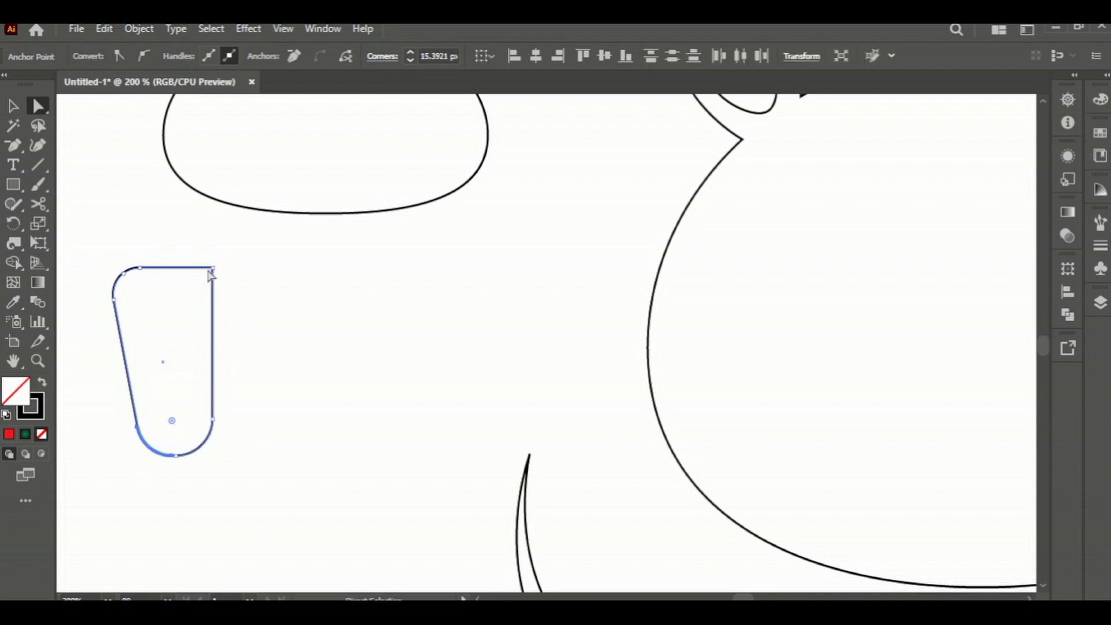
- Round the top-right corner and bend the nostril's right side outward
{"action": "left_click", "coordinate": [211, 272]}
{"action": "left_click_drag", "start_coordinate": [203, 278], "coordinate": [192, 288]}
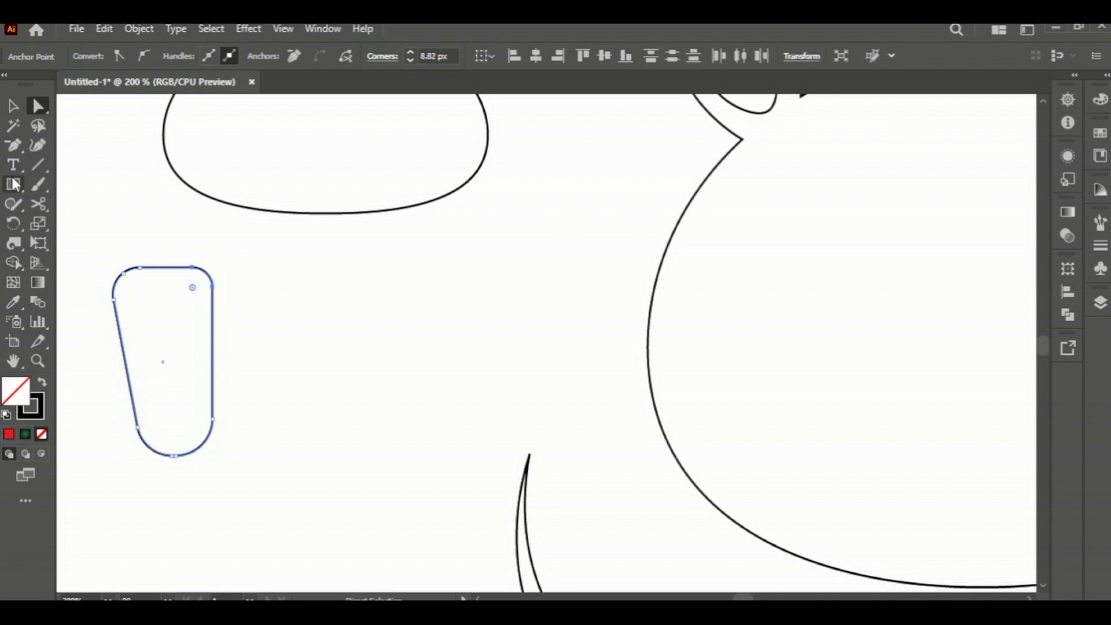
{"action": "left_click_drag", "start_coordinate": [14, 145], "coordinate": [58, 203]}
{"action": "mouse_move", "coordinate": [213, 356]}
{"action": "left_mouse_down"}
{"action": "mouse_move", "coordinate": [230, 359]}
{"action": "mouse_move", "coordinate": [220, 356]}
{"action": "left_mouse_up"}
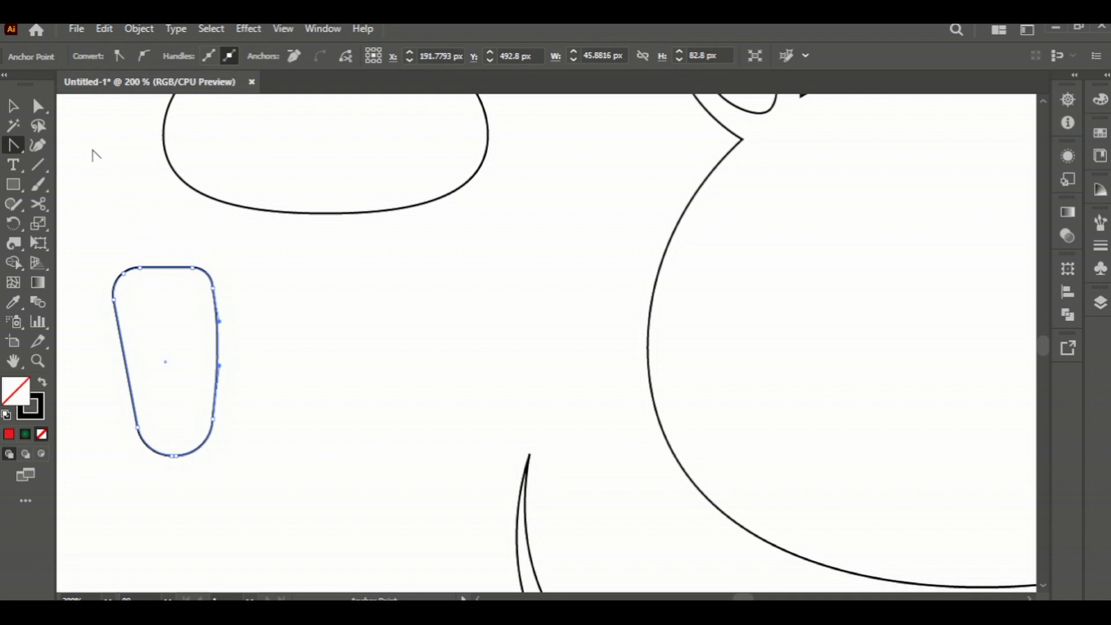
{"action": "key", "text": "v"}
{"action": "left_click", "coordinate": [86, 194]}
- Make a reflected copy of the nostril shape, then undo it
{"action": "left_click_drag", "start_coordinate": [101, 227], "coordinate": [184, 421]}
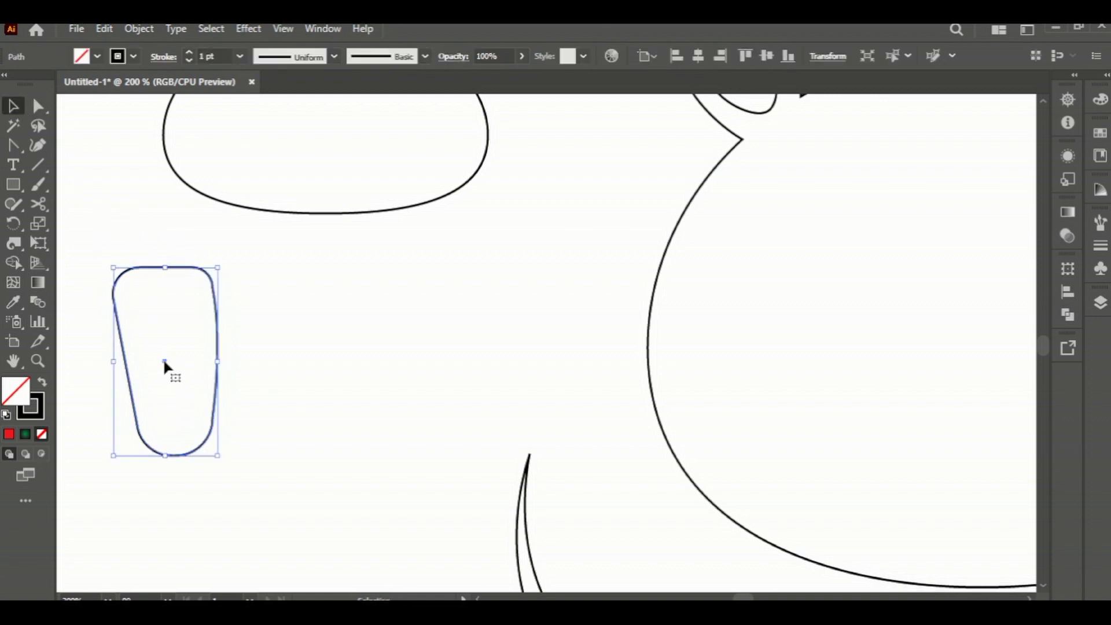
{"action": "left_click", "coordinate": [13, 146]}
{"action": "left_click", "coordinate": [129, 371]}
{"action": "left_click", "coordinate": [122, 369]}
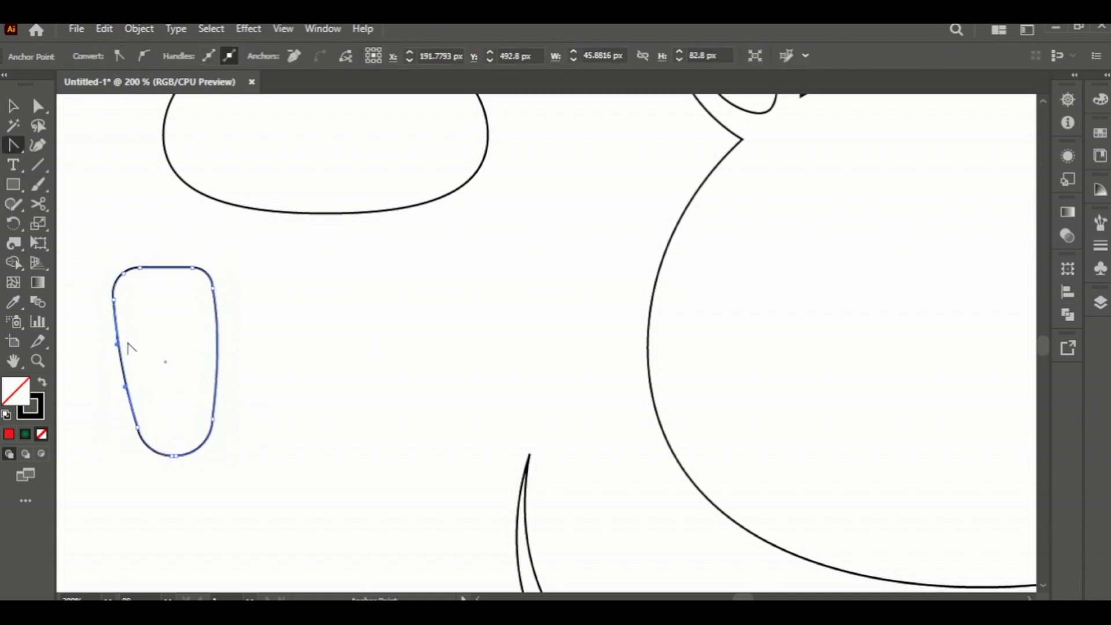
{"action": "left_click", "coordinate": [13, 106]}
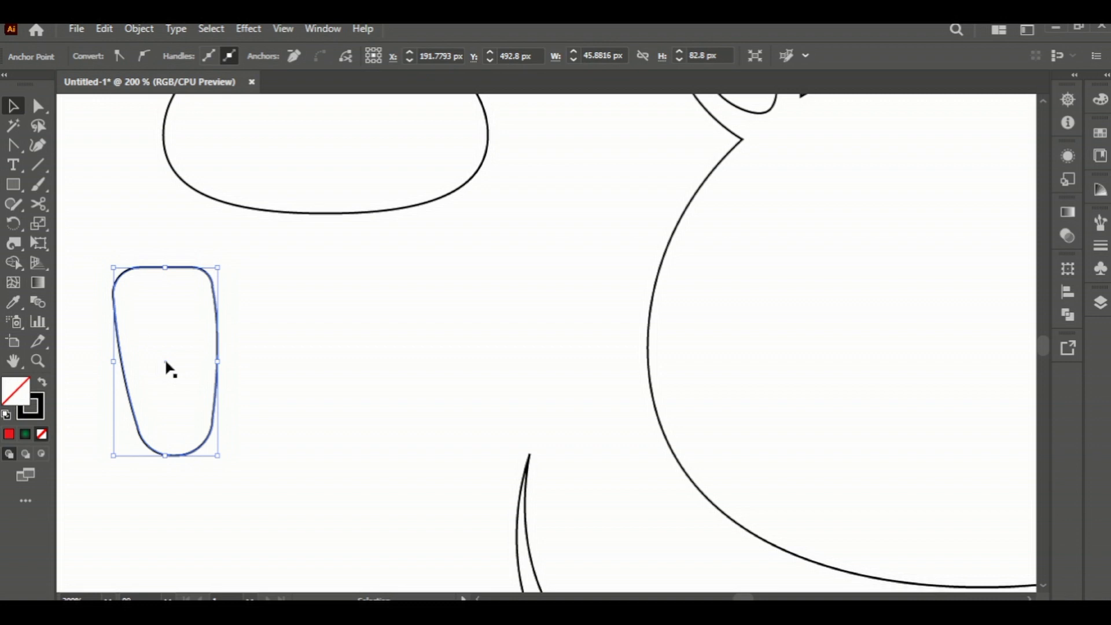
{"action": "right_click", "coordinate": [168, 366]}
{"action": "left_click", "coordinate": [395, 420]}
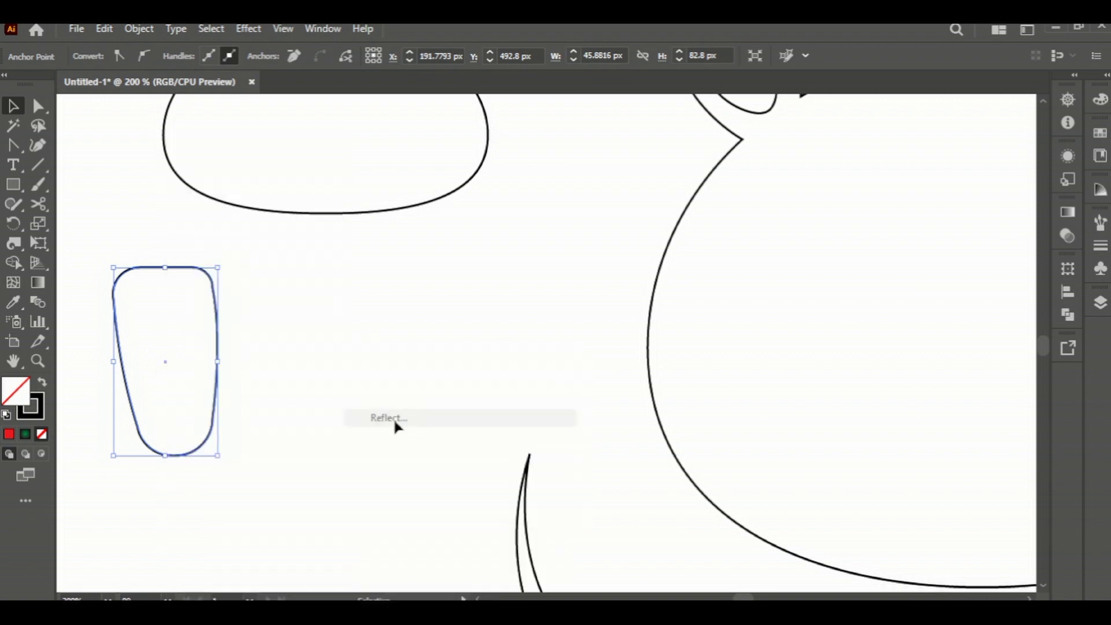
{"action": "left_click", "coordinate": [818, 590]}
{"action": "key", "text": "ctrl+j"}
- Create a reflected copy of the nostril and place it beside the original
{"action": "left_click_drag", "start_coordinate": [318, 466], "coordinate": [96, 199]}
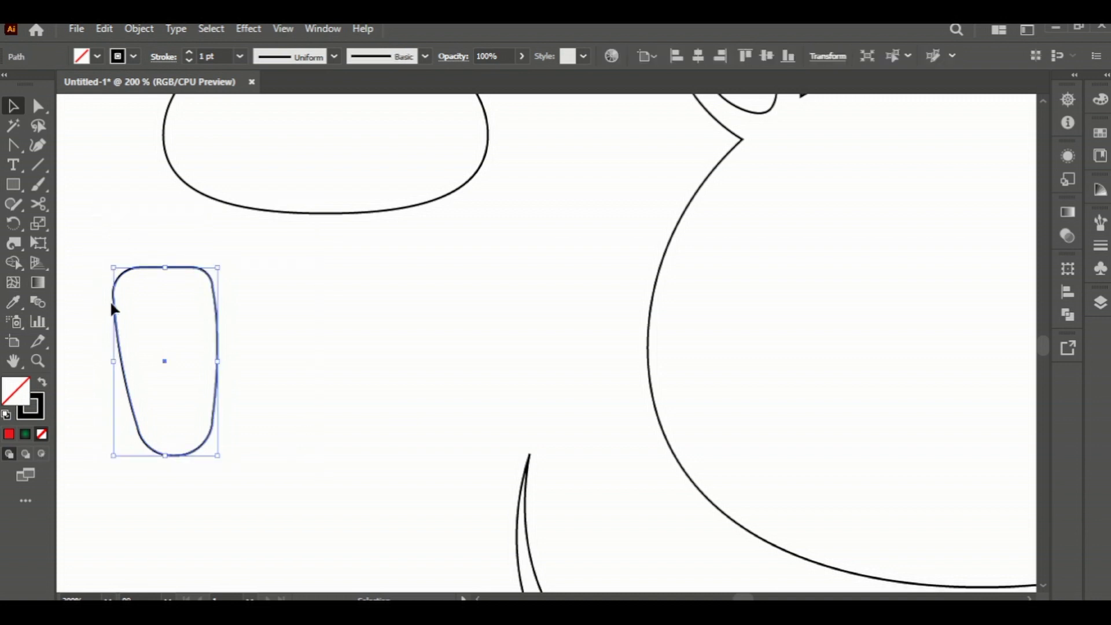
{"action": "right_click", "coordinate": [165, 361]}
{"action": "mouse_move", "coordinate": [218, 505]}
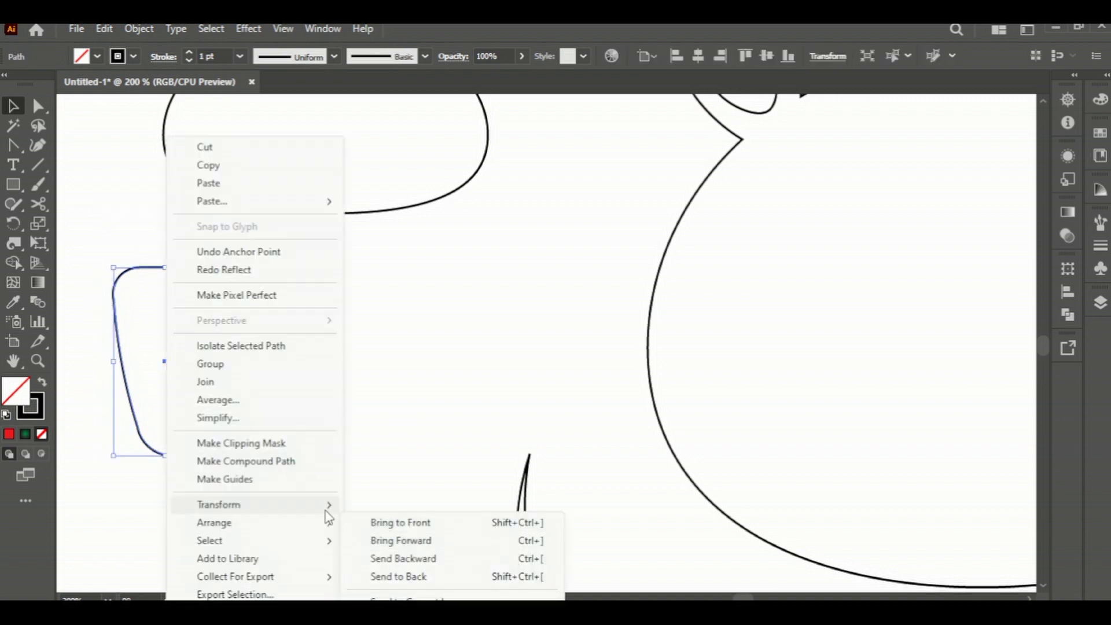
{"action": "left_click", "coordinate": [407, 418]}
{"action": "left_click", "coordinate": [818, 587]}
{"action": "mouse_move", "coordinate": [191, 388]}
{"action": "left_mouse_down"}
{"action": "mouse_move", "coordinate": [237, 365]}
{"action": "mouse_move", "coordinate": [286, 366]}
{"action": "left_mouse_up"}
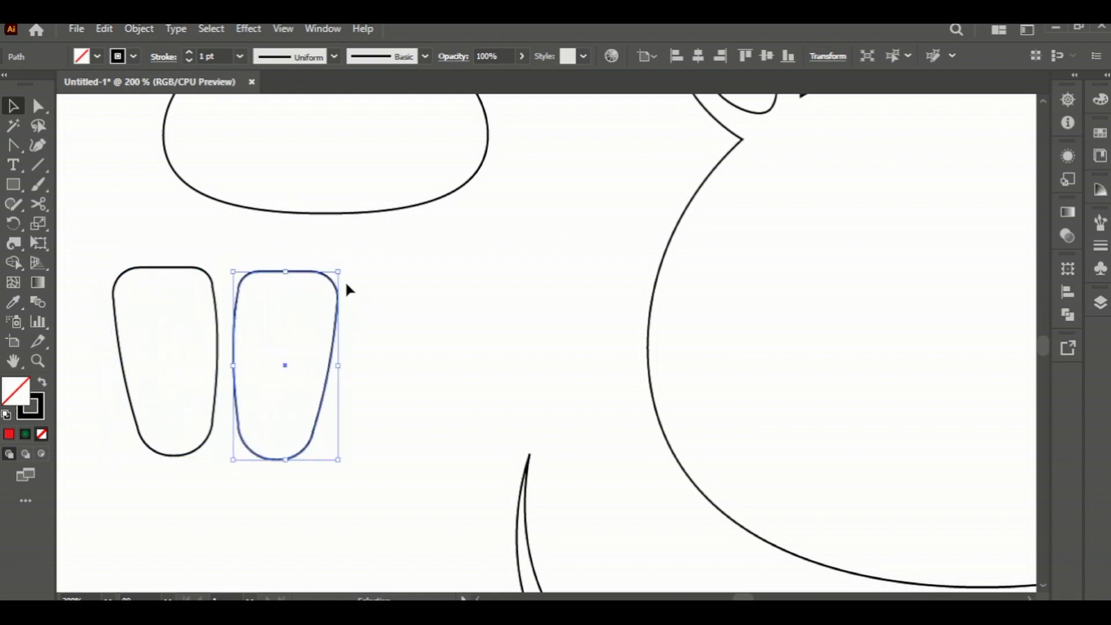
{"action": "left_click_drag", "start_coordinate": [337, 268], "coordinate": [333, 281]}
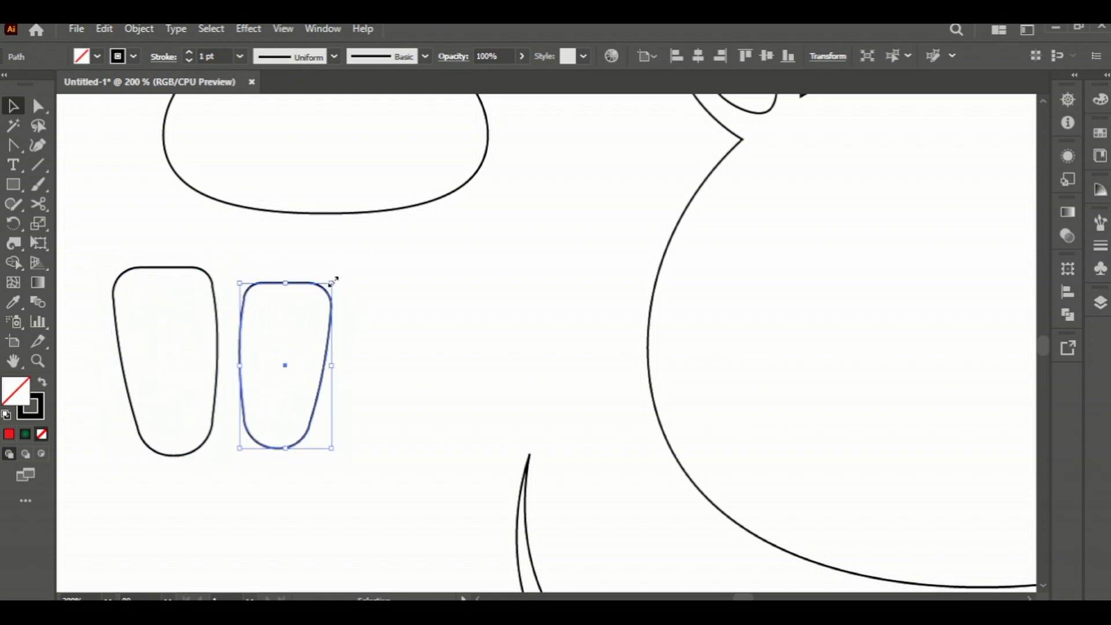
{"action": "left_click_drag", "start_coordinate": [309, 348], "coordinate": [310, 350]}
- Scale both nostrils down and make them shorter below the snout
{"action": "left_click_drag", "start_coordinate": [433, 441], "coordinate": [166, 325]}
{"action": "left_click_drag", "start_coordinate": [357, 267], "coordinate": [305, 330]}
{"action": "left_click", "coordinate": [302, 347]}
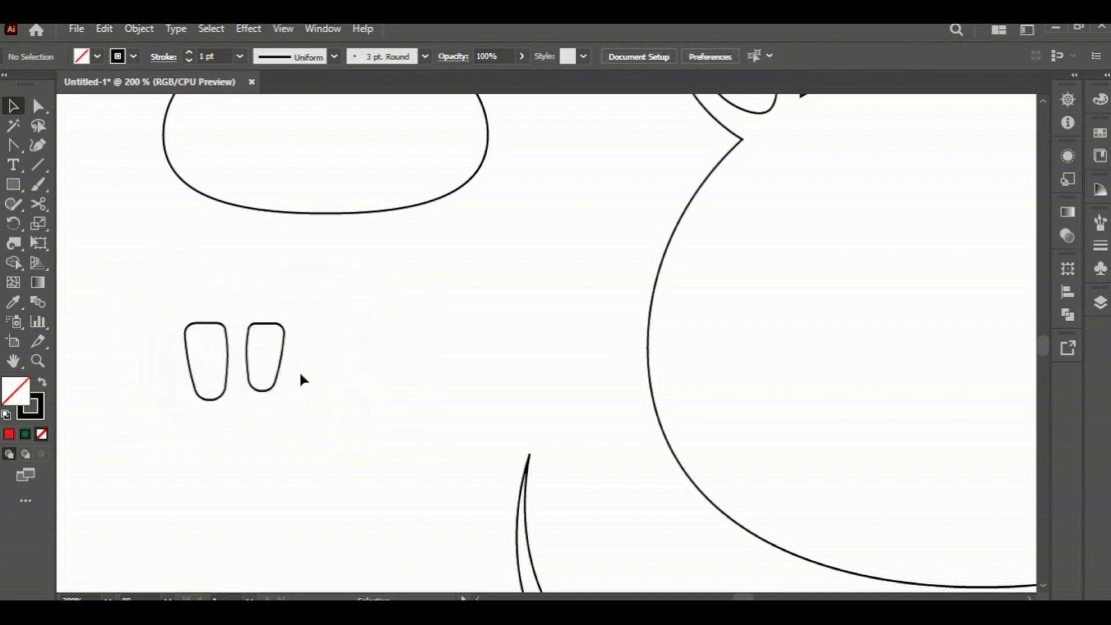
{"action": "scroll", "coordinate": [301, 377], "scroll_direction": "up", "scroll_amount": 3}
{"action": "left_click_drag", "start_coordinate": [319, 422], "coordinate": [179, 451]}
{"action": "left_click_drag", "start_coordinate": [239, 502], "coordinate": [235, 491]}
{"action": "left_click", "coordinate": [245, 467]}
{"action": "left_click_drag", "start_coordinate": [176, 447], "coordinate": [180, 442]}
{"action": "left_click", "coordinate": [268, 461]}
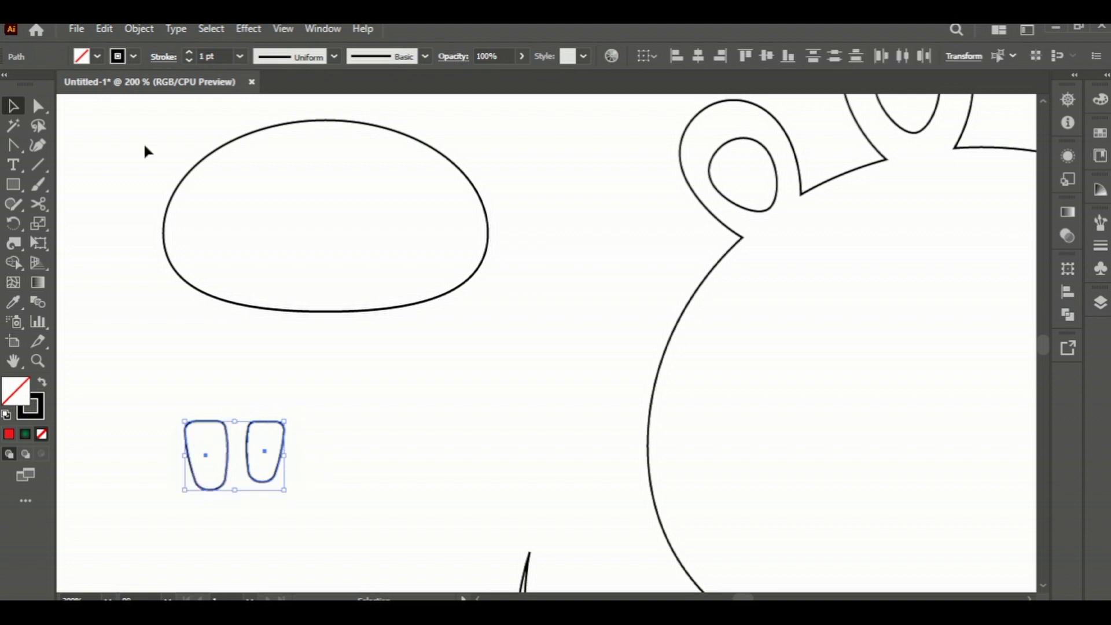
- Fill both nostrils solid black and move them into the snout oval
{"action": "left_click", "coordinate": [98, 56]}
{"action": "left_click", "coordinate": [42, 86]}
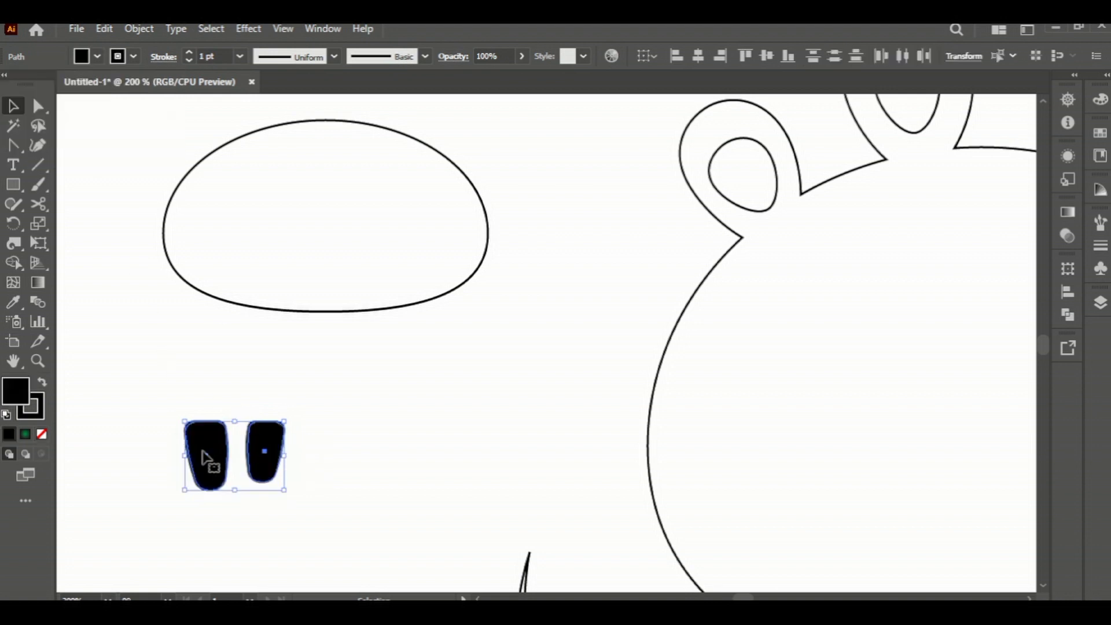
{"action": "left_click_drag", "start_coordinate": [218, 454], "coordinate": [295, 216]}
{"action": "left_click", "coordinate": [314, 396]}
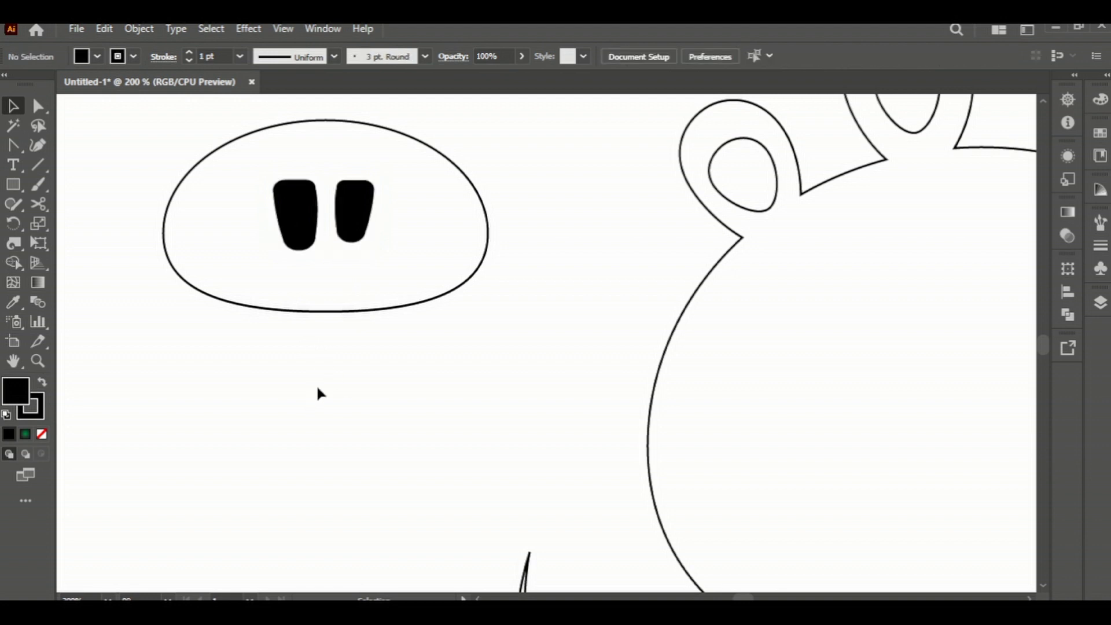
- Enlarge both nostrils inside the snout, then select the snout with its nostrils
{"action": "left_click", "coordinate": [310, 231]}
{"action": "left_click", "coordinate": [357, 232], "text": "shift"}
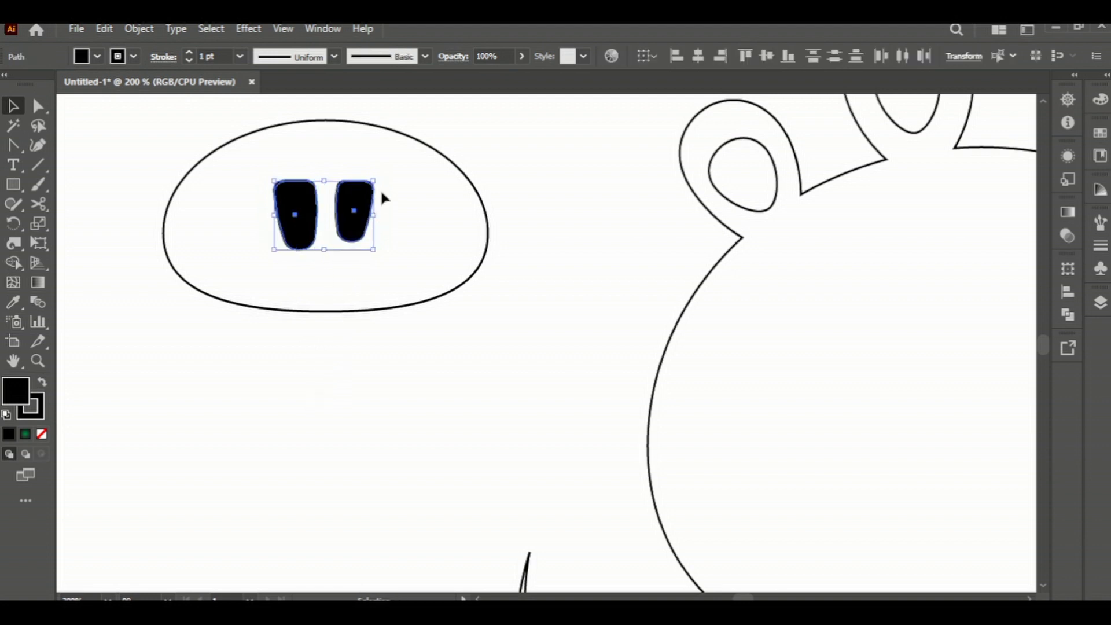
{"action": "mouse_move", "coordinate": [374, 180]}
{"action": "left_mouse_down"}
{"action": "mouse_move", "coordinate": [399, 164]}
{"action": "mouse_move", "coordinate": [389, 168]}
{"action": "left_mouse_up"}
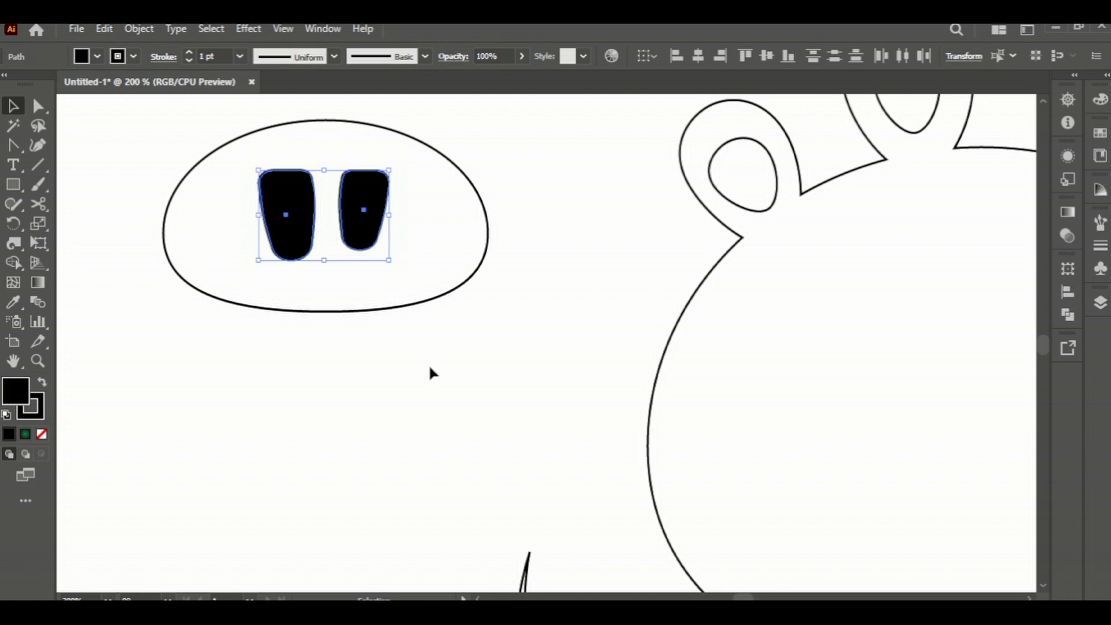
{"action": "scroll", "coordinate": [429, 363], "scroll_direction": "up", "scroll_amount": 3}
{"action": "scroll", "coordinate": [429, 377], "scroll_direction": "down", "scroll_amount": 2}
{"action": "left_click", "coordinate": [428, 391]}
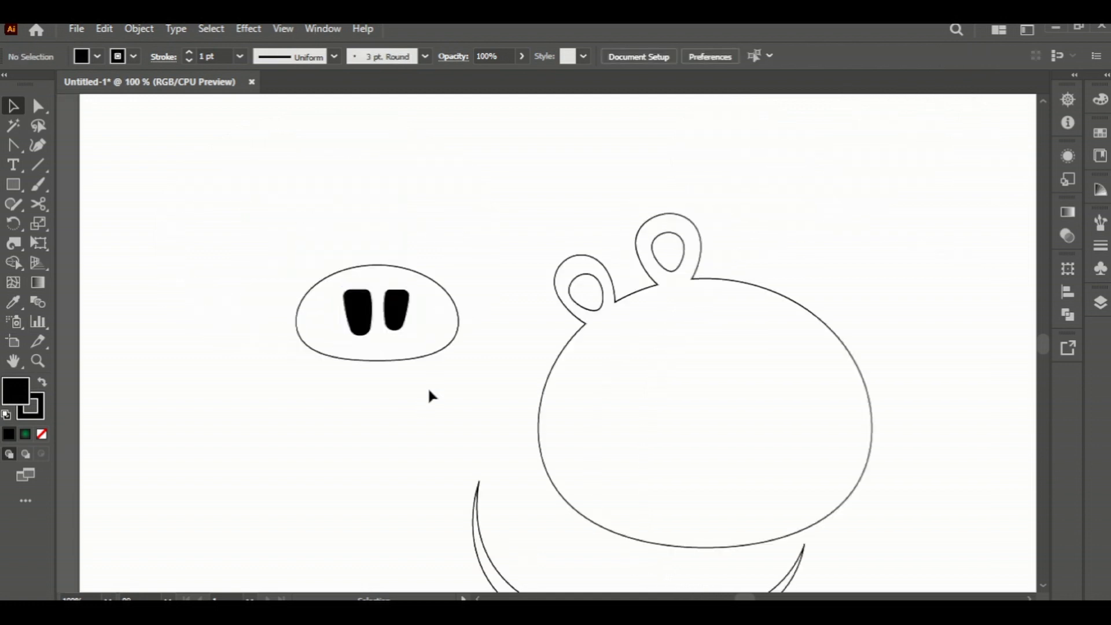
{"action": "scroll", "coordinate": [896, 384], "scroll_direction": "down", "scroll_amount": 1}
{"action": "scroll", "coordinate": [894, 393], "scroll_direction": "down", "scroll_amount": 1}
{"action": "scroll", "coordinate": [888, 391], "scroll_direction": "down", "scroll_amount": 1}
{"action": "left_click_drag", "start_coordinate": [475, 270], "coordinate": [223, 128]}
- Fill the snout with the bright green swatch
{"action": "left_click", "coordinate": [324, 211]}
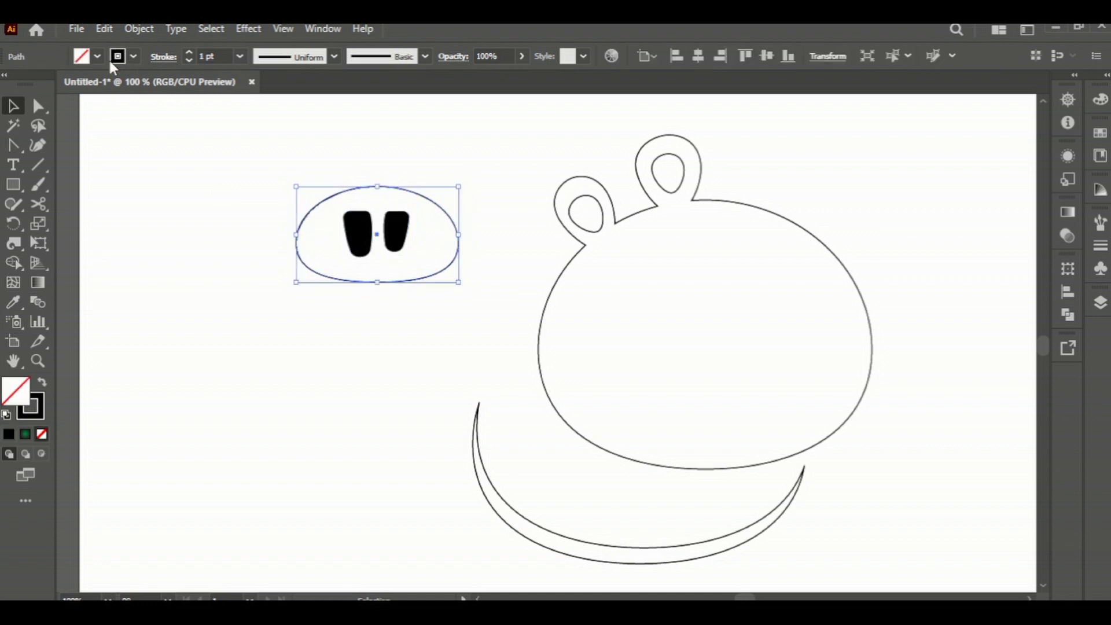
{"action": "left_click", "coordinate": [97, 56]}
{"action": "left_click", "coordinate": [78, 86]}
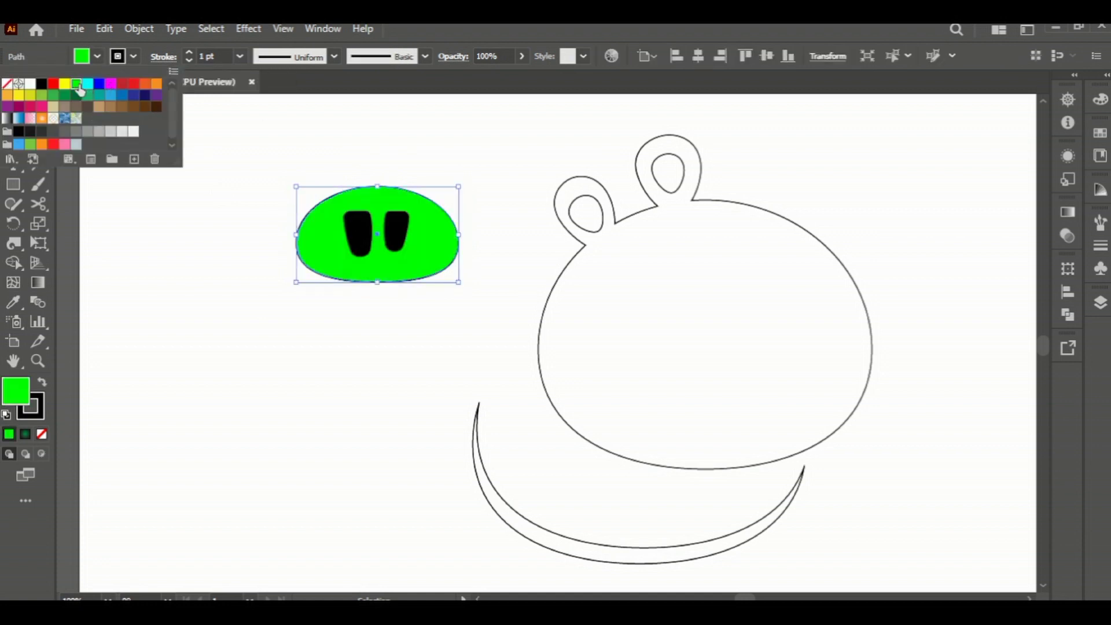
{"action": "left_click", "coordinate": [139, 220]}
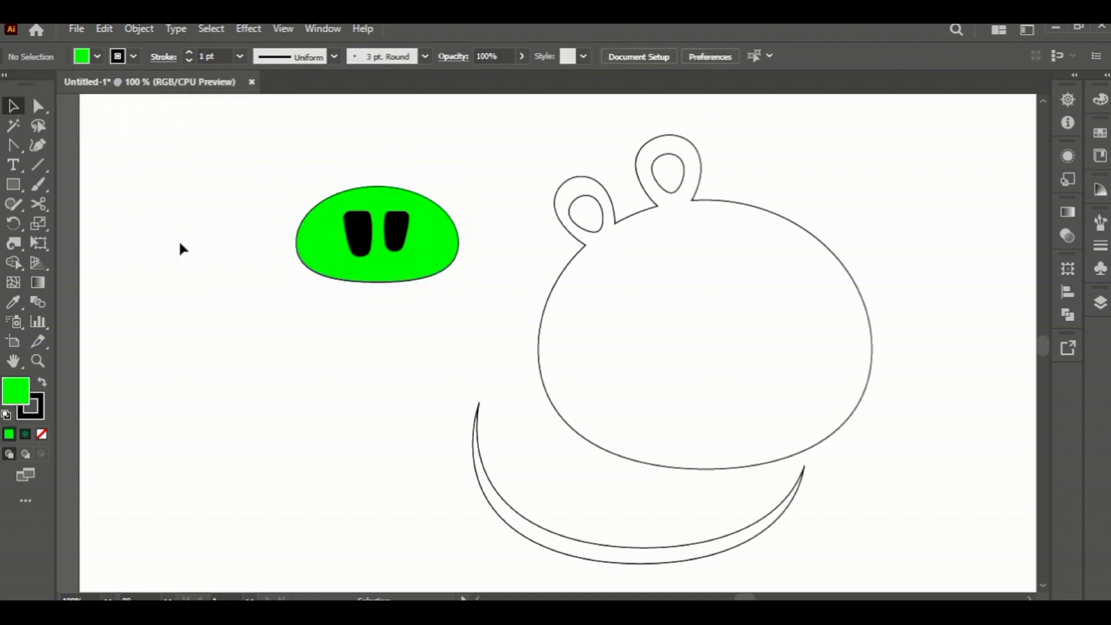
- Give the snout outline a darker green by editing the green swatch to G 180
{"action": "left_click", "coordinate": [301, 232]}
{"action": "left_click", "coordinate": [1100, 133]}
{"action": "left_click", "coordinate": [899, 161]}
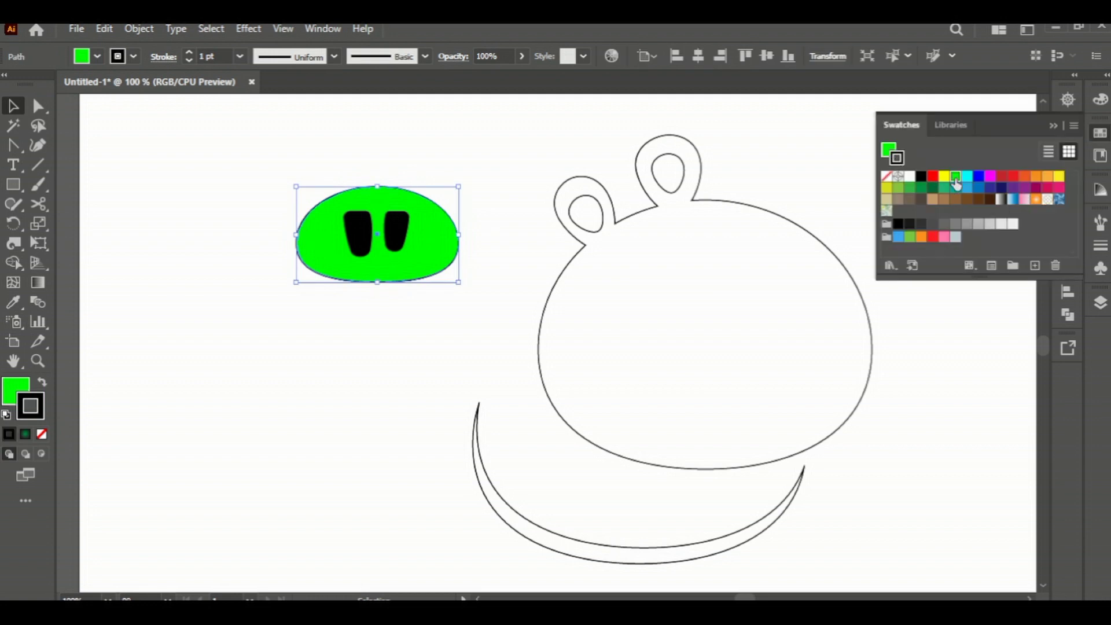
{"action": "double_click", "coordinate": [955, 179]}
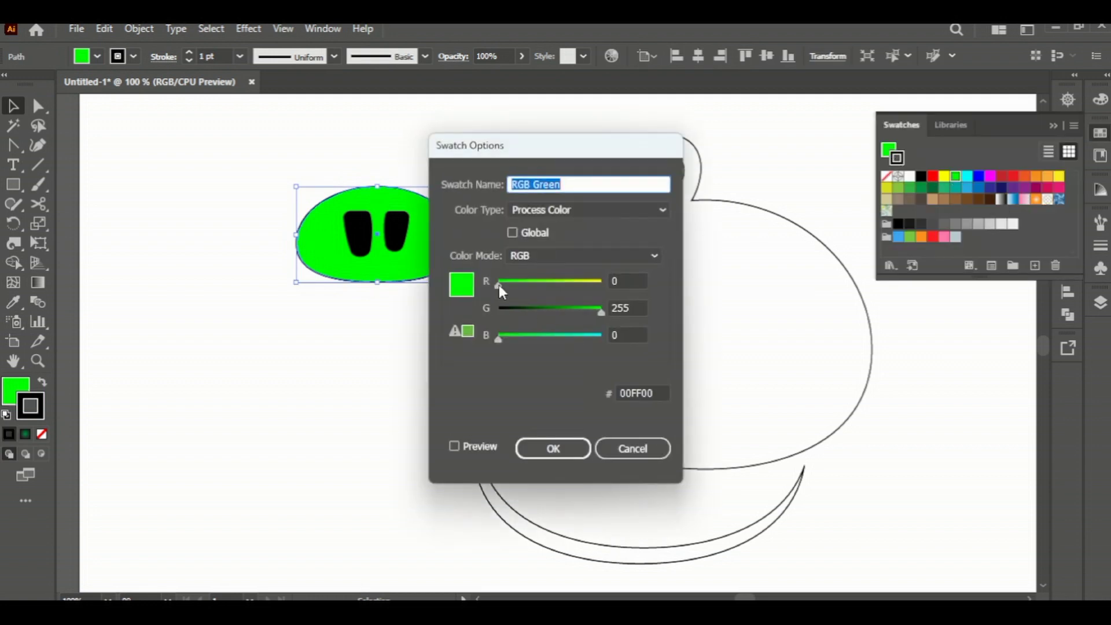
{"action": "left_click_drag", "start_coordinate": [601, 312], "coordinate": [570, 314]}
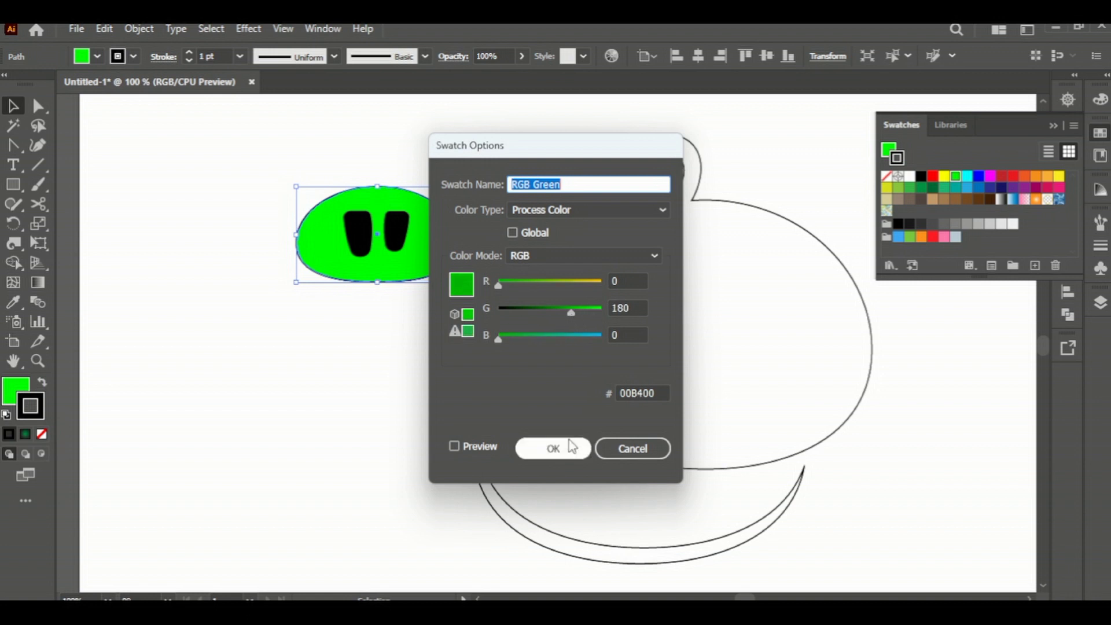
{"action": "left_click", "coordinate": [556, 449]}
{"action": "scroll", "coordinate": [212, 55], "scroll_direction": "up", "scroll_amount": 2}
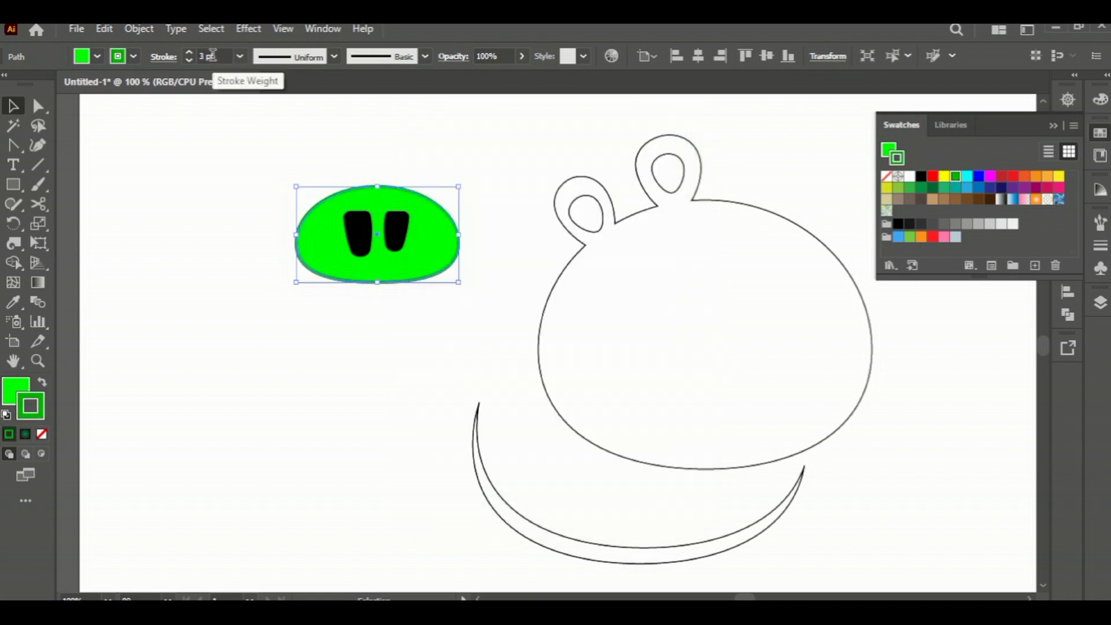
{"action": "left_click", "coordinate": [201, 177]}
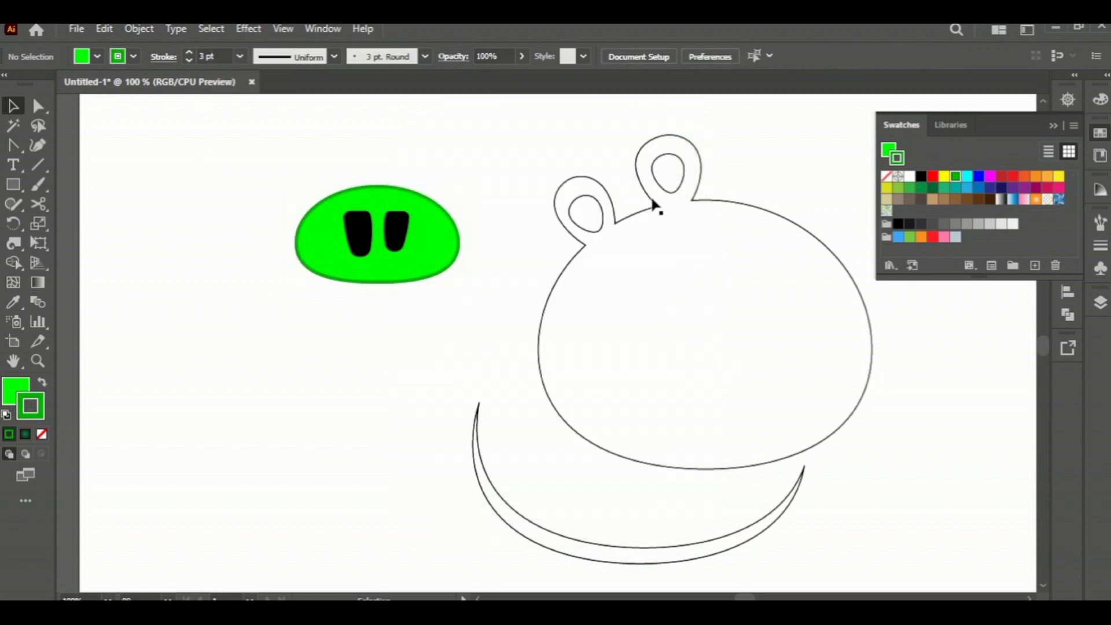
{"action": "left_click", "coordinate": [1054, 124]}
- Move the snout and its nostrils into the middle of the pig's face
{"action": "left_click_drag", "start_coordinate": [457, 327], "coordinate": [324, 184]}
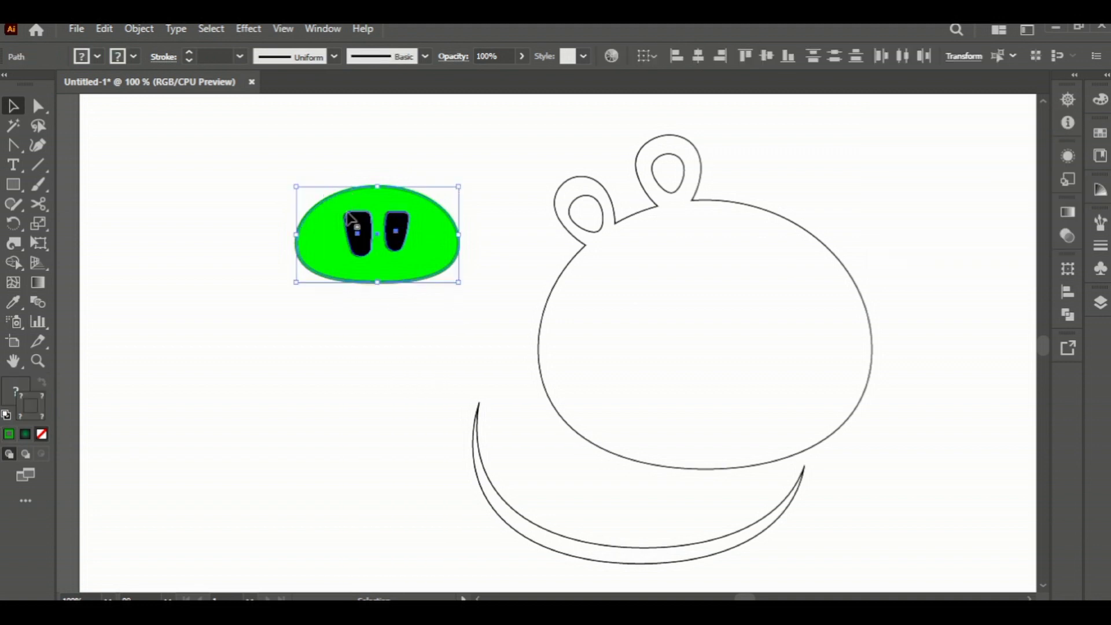
{"action": "left_click_drag", "start_coordinate": [376, 242], "coordinate": [697, 334]}
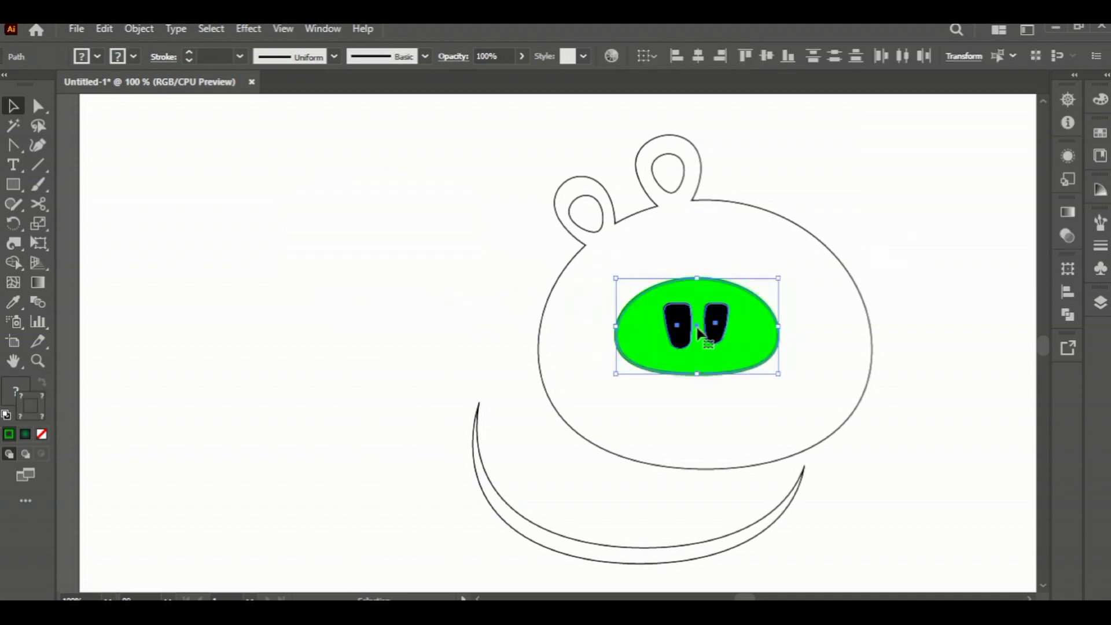
{"action": "left_click", "coordinate": [363, 339]}
{"action": "left_click_drag", "start_coordinate": [13, 184], "coordinate": [87, 221]}
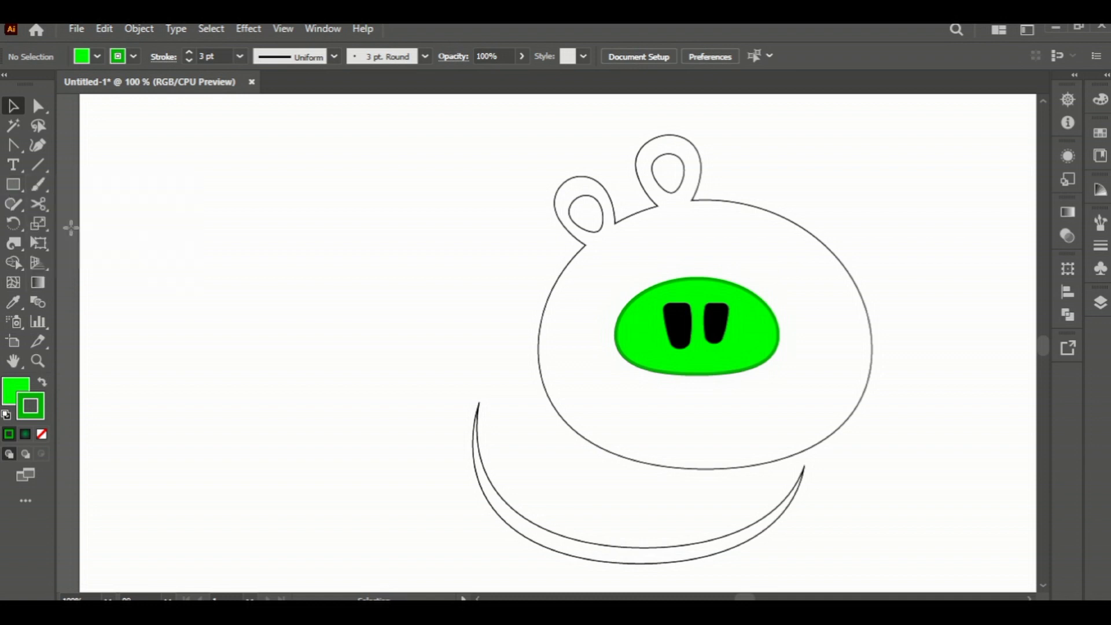
- Draw a white circle left of the pig with a green, tapered-profile outline
{"action": "left_click_drag", "start_coordinate": [163, 222], "coordinate": [244, 309]}
{"action": "left_click", "coordinate": [133, 56]}
{"action": "left_click", "coordinate": [41, 84]}
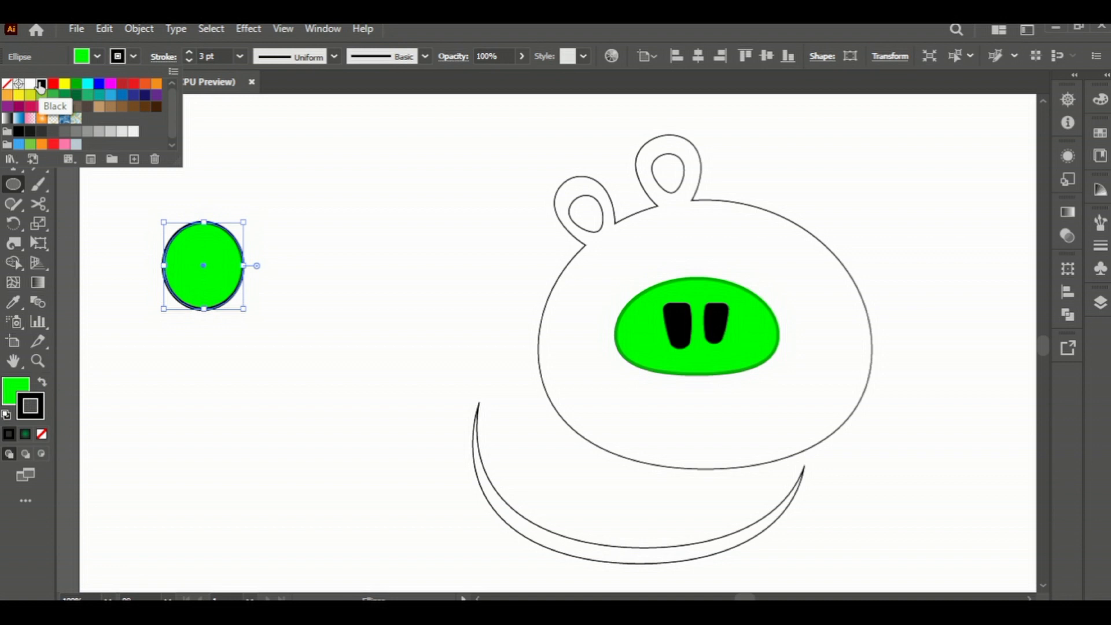
{"action": "left_click", "coordinate": [76, 84]}
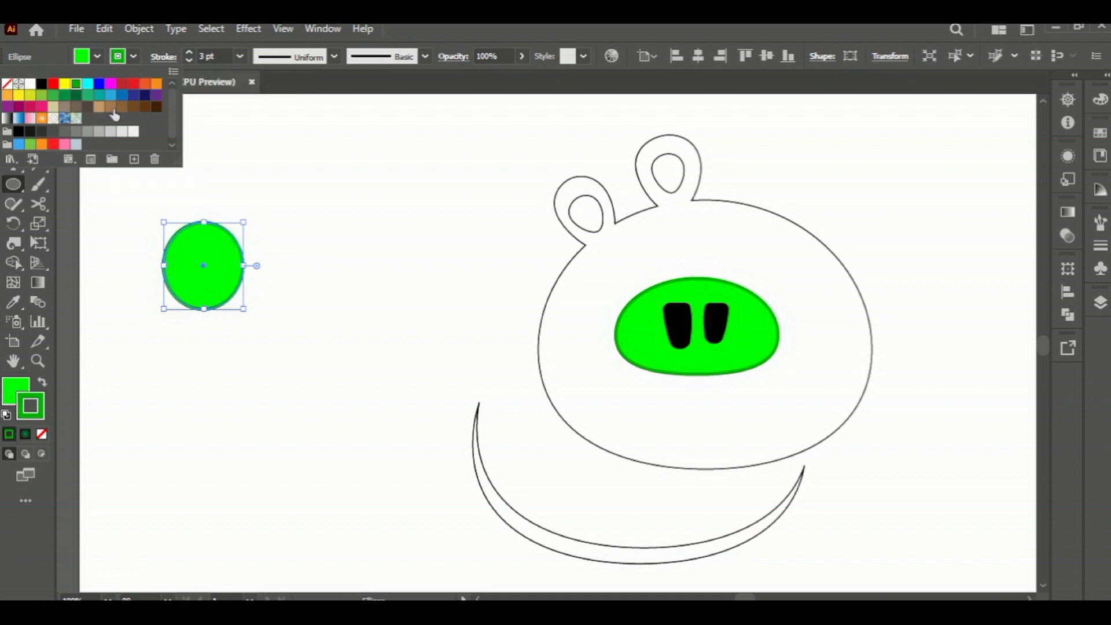
{"action": "left_click", "coordinate": [98, 56]}
{"action": "left_click", "coordinate": [30, 84]}
{"action": "left_click", "coordinate": [334, 57]}
{"action": "left_click", "coordinate": [282, 108]}
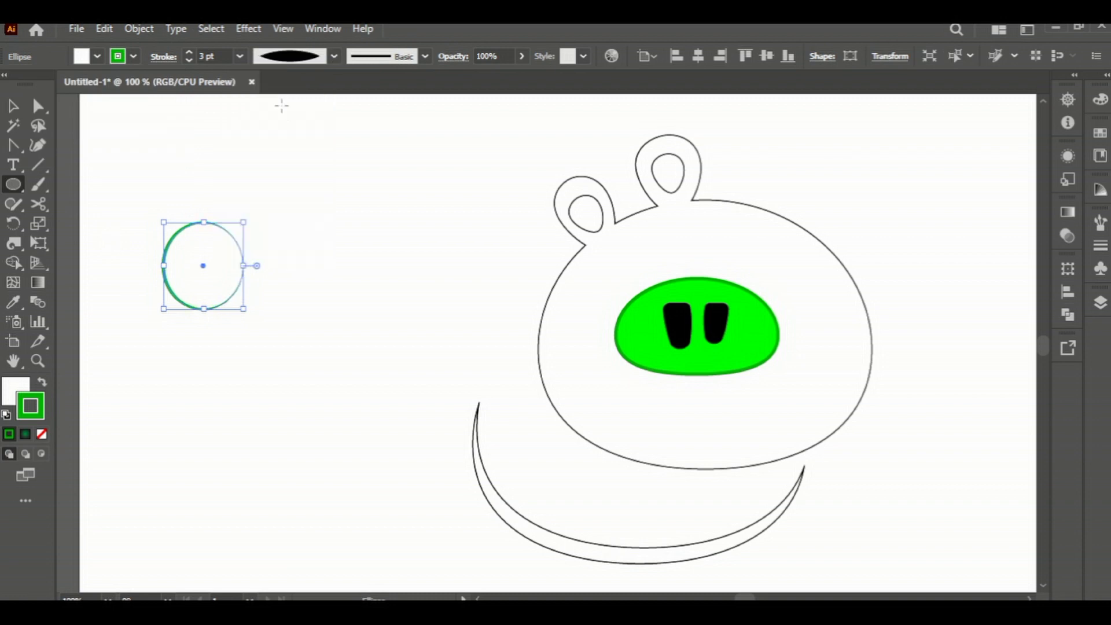
- Paste a copy of the circle in front and shrink it to a small inner circle
{"action": "key", "text": "v"}
{"action": "left_click", "coordinate": [116, 162]}
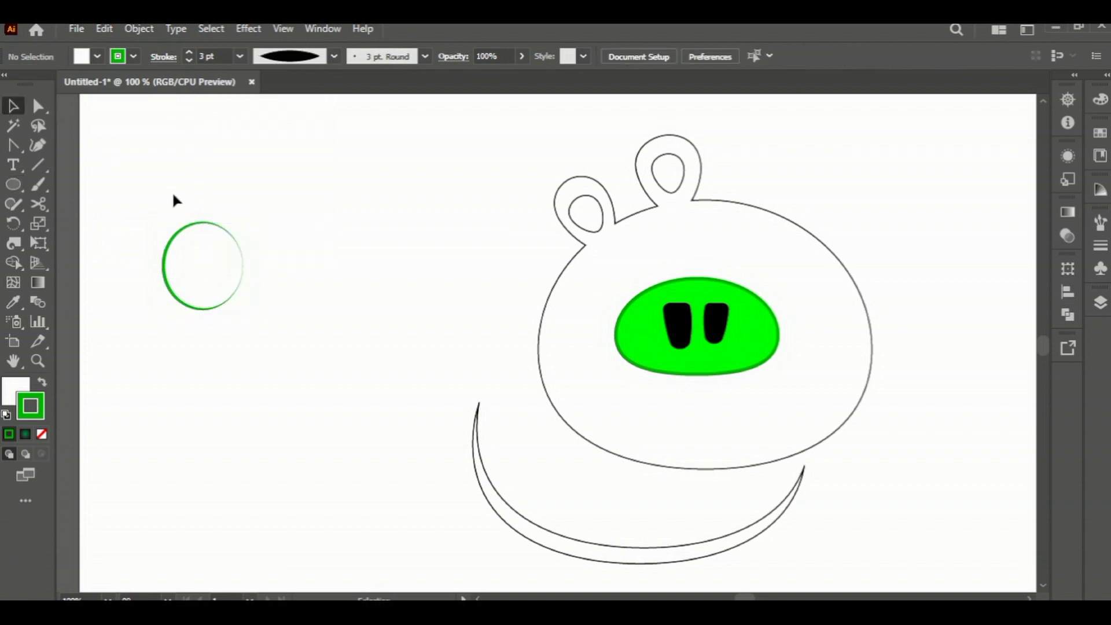
{"action": "left_click", "coordinate": [183, 233]}
{"action": "right_click", "coordinate": [182, 228]}
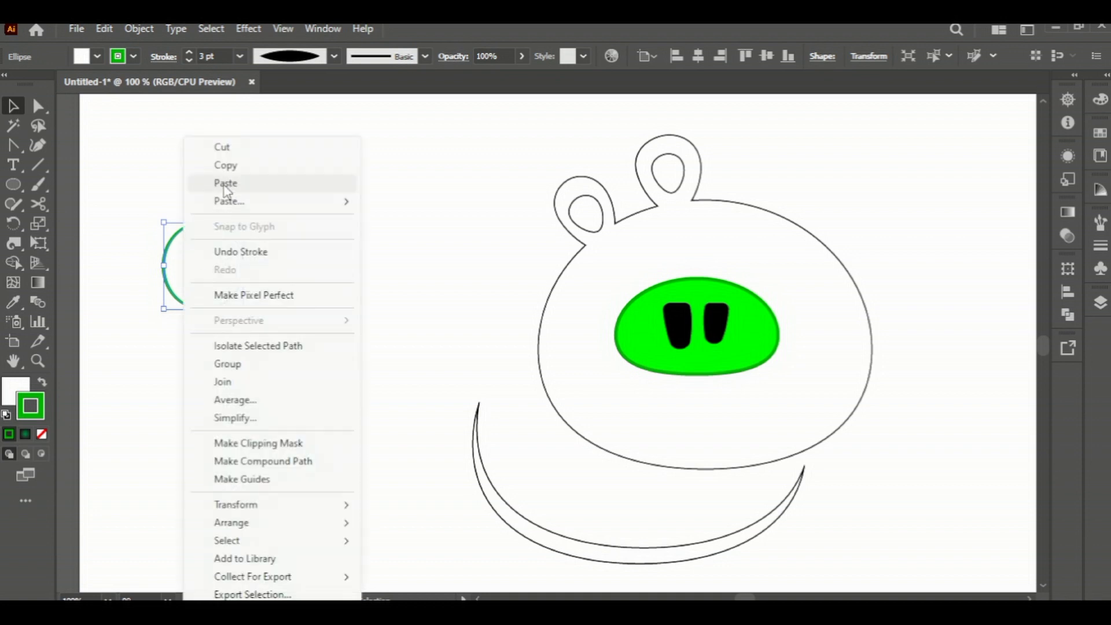
{"action": "key", "text": "Escape"}
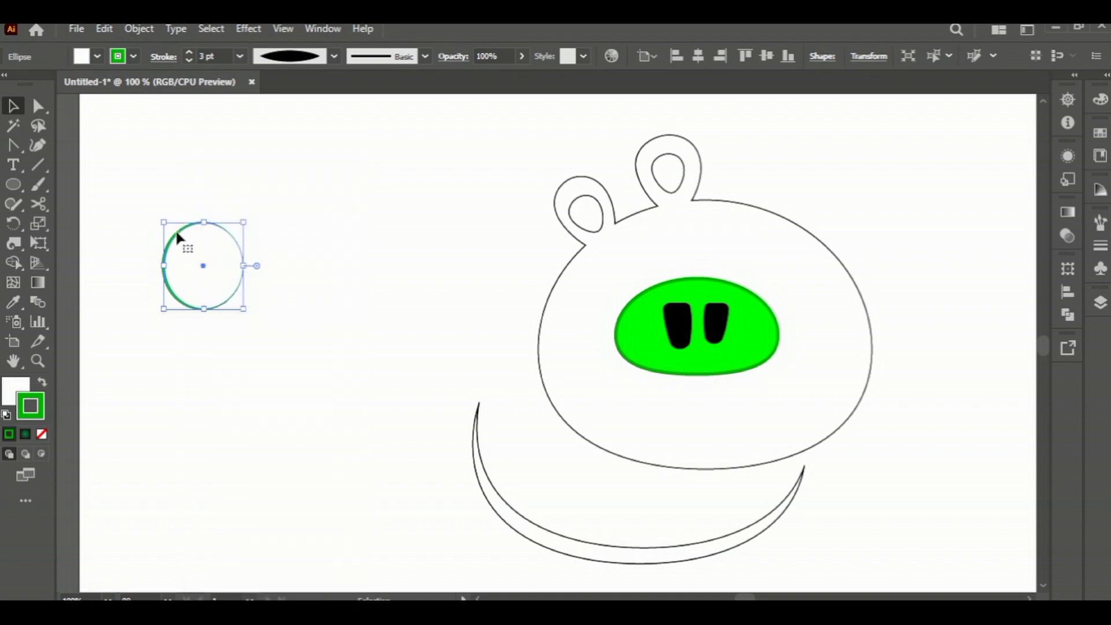
{"action": "right_click", "coordinate": [177, 230]}
{"action": "left_click", "coordinate": [399, 237]}
{"action": "left_click_drag", "start_coordinate": [245, 223], "coordinate": [216, 252]}
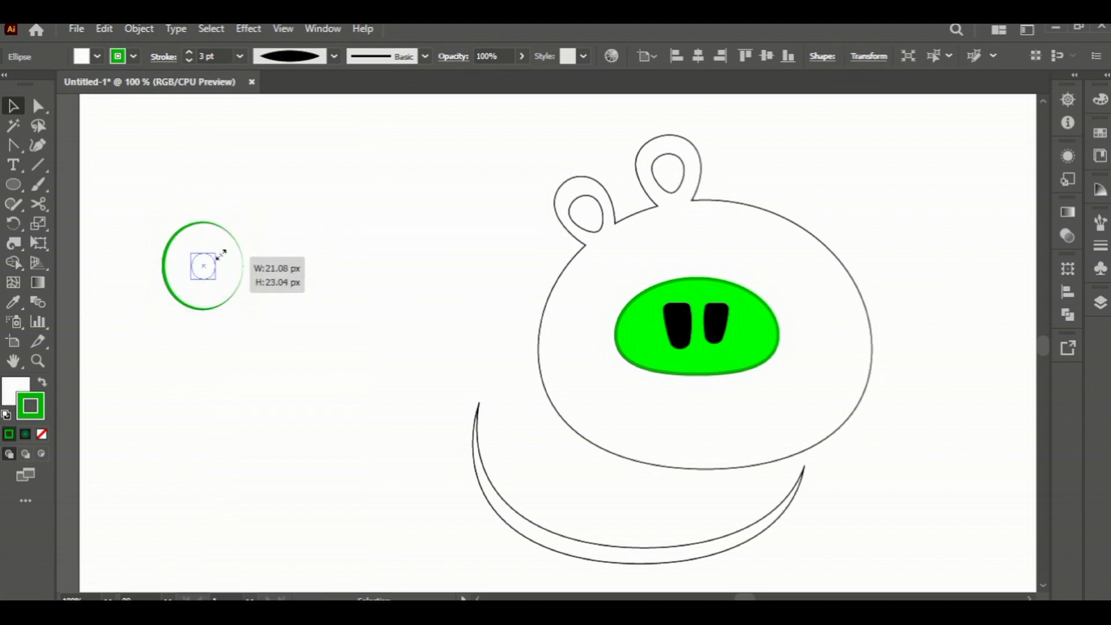
- Shrink the inner circle into a pupil with black fill and black outline
{"action": "scroll", "coordinate": [208, 270], "scroll_direction": "up", "scroll_amount": 3}
{"action": "scroll", "coordinate": [207, 264], "scroll_direction": "up", "scroll_amount": 1}
{"action": "left_click_drag", "start_coordinate": [189, 261], "coordinate": [136, 262]}
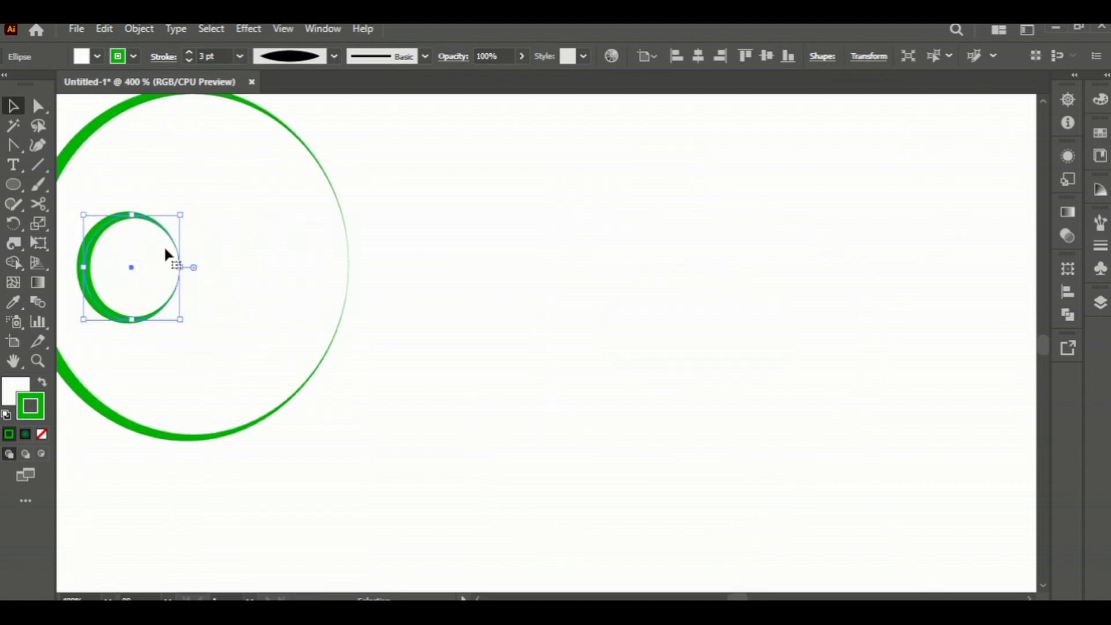
{"action": "left_click_drag", "start_coordinate": [181, 215], "coordinate": [167, 230]}
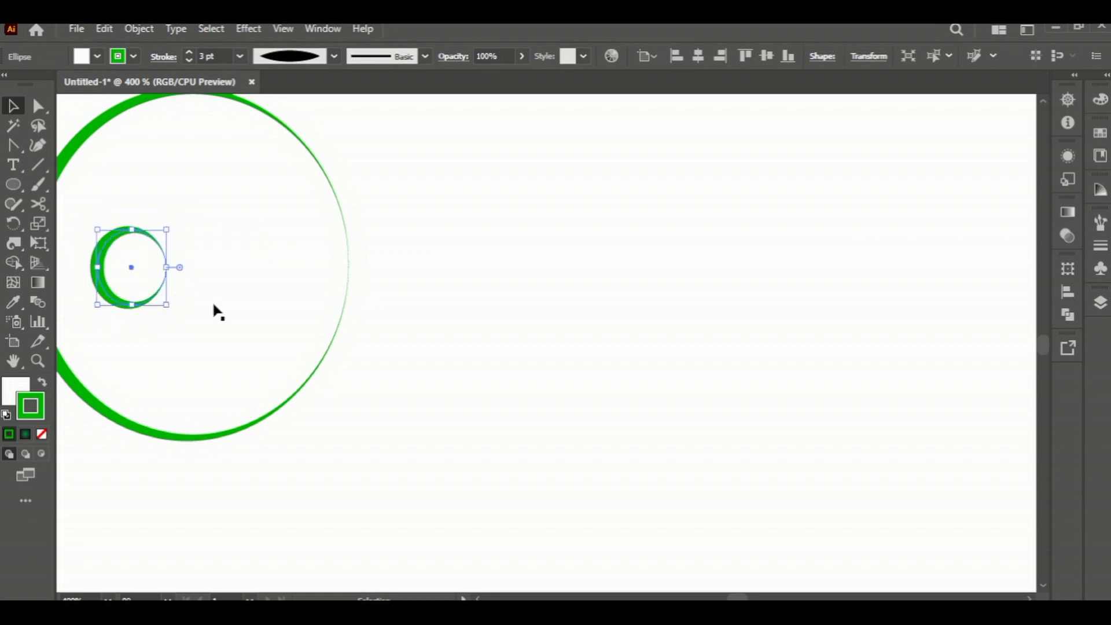
{"action": "left_click", "coordinate": [133, 57]}
{"action": "left_click", "coordinate": [46, 85]}
{"action": "left_click", "coordinate": [97, 56]}
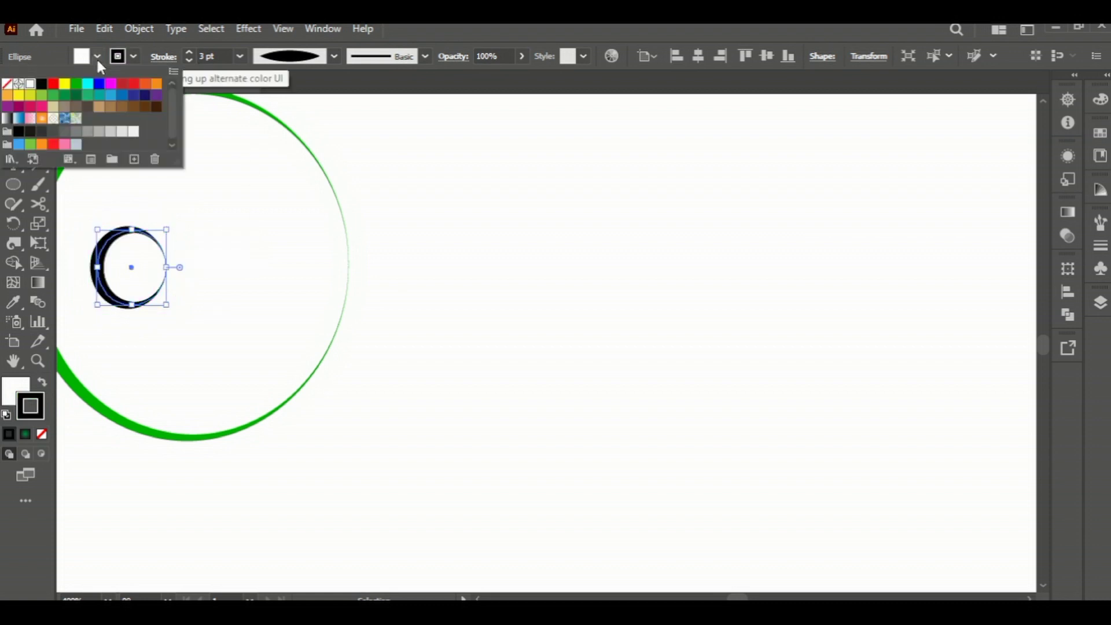
{"action": "left_click", "coordinate": [46, 84]}
{"action": "left_click", "coordinate": [473, 271]}
{"action": "scroll", "coordinate": [473, 271], "scroll_direction": "down", "scroll_amount": 1}
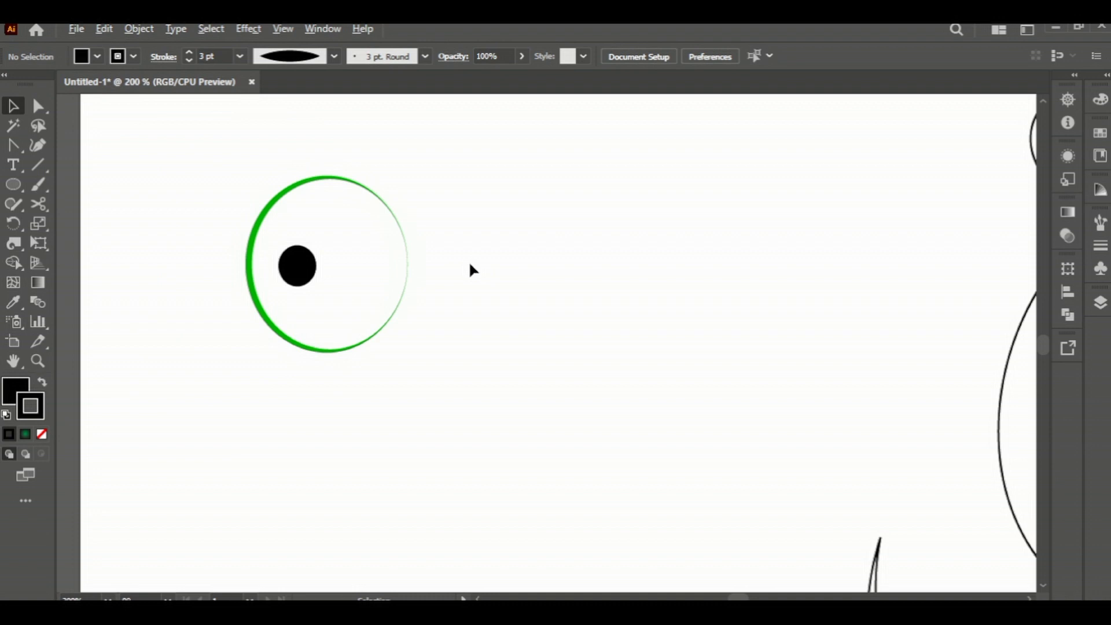
- Move the eye group onto the face, left of the snout
{"action": "left_click_drag", "start_coordinate": [178, 179], "coordinate": [467, 365]}
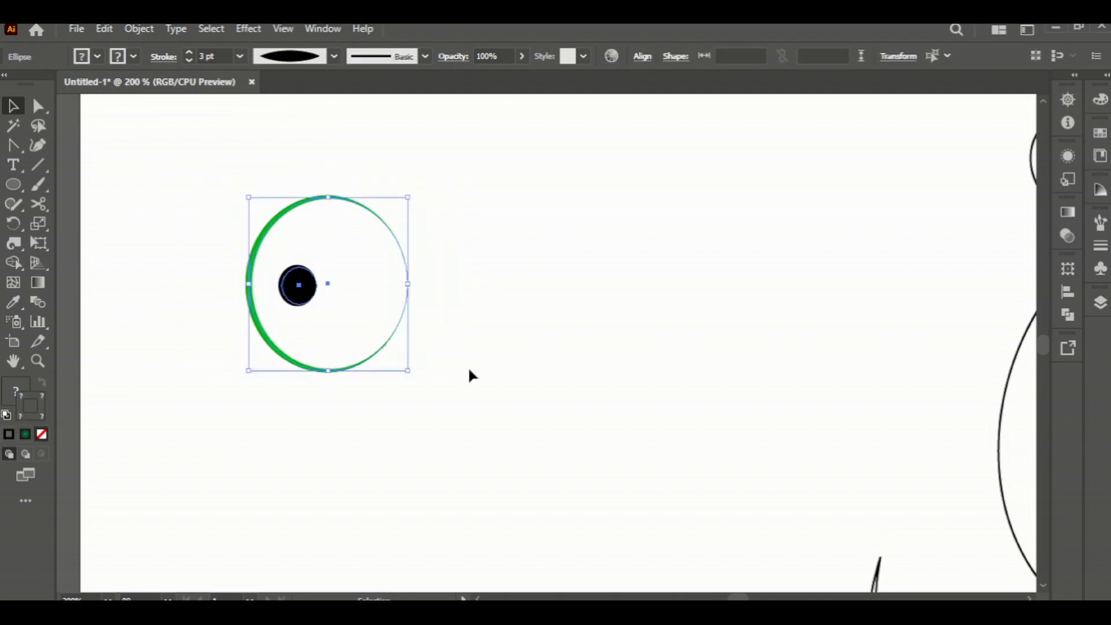
{"action": "scroll", "coordinate": [296, 298], "scroll_direction": "down", "scroll_amount": 1}
{"action": "left_click_drag", "start_coordinate": [299, 283], "coordinate": [674, 351]}
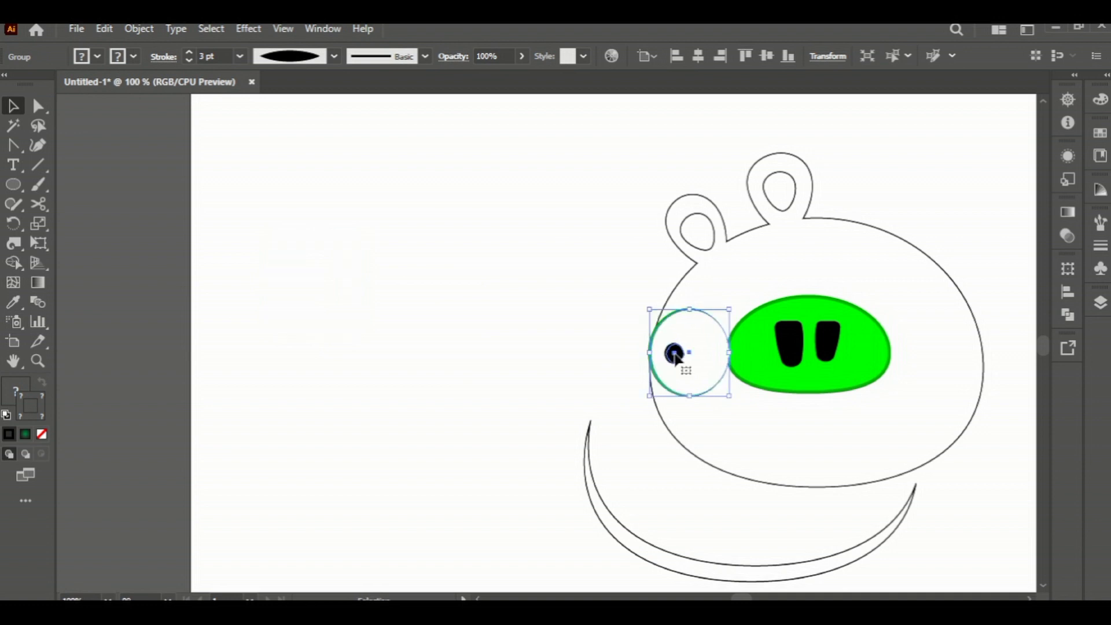
{"action": "right_click", "coordinate": [677, 393]}
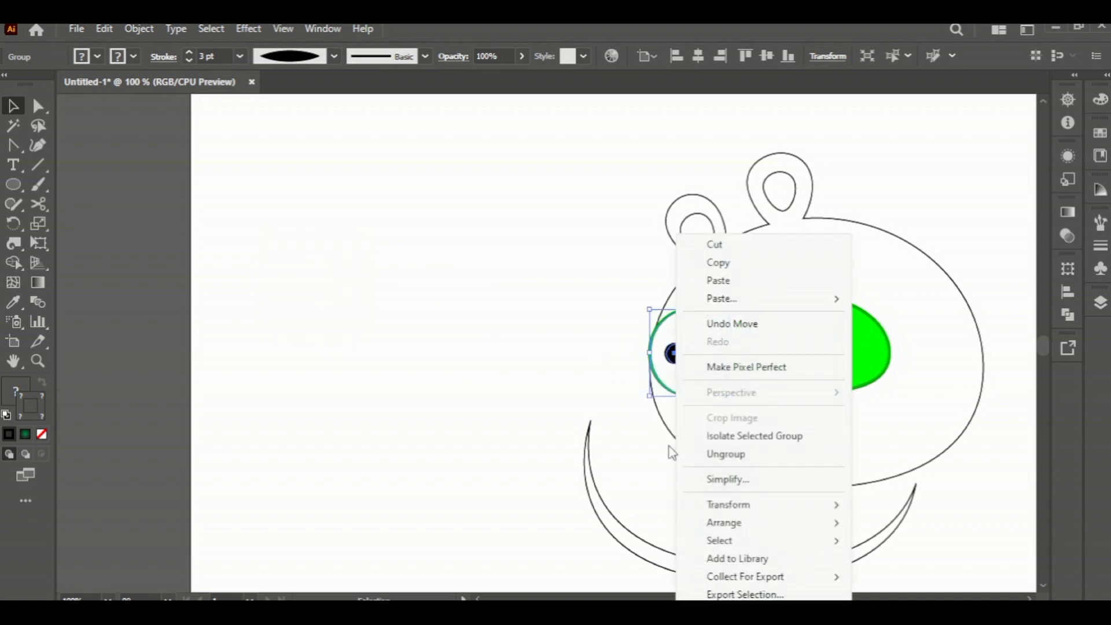
{"action": "left_click", "coordinate": [584, 371]}
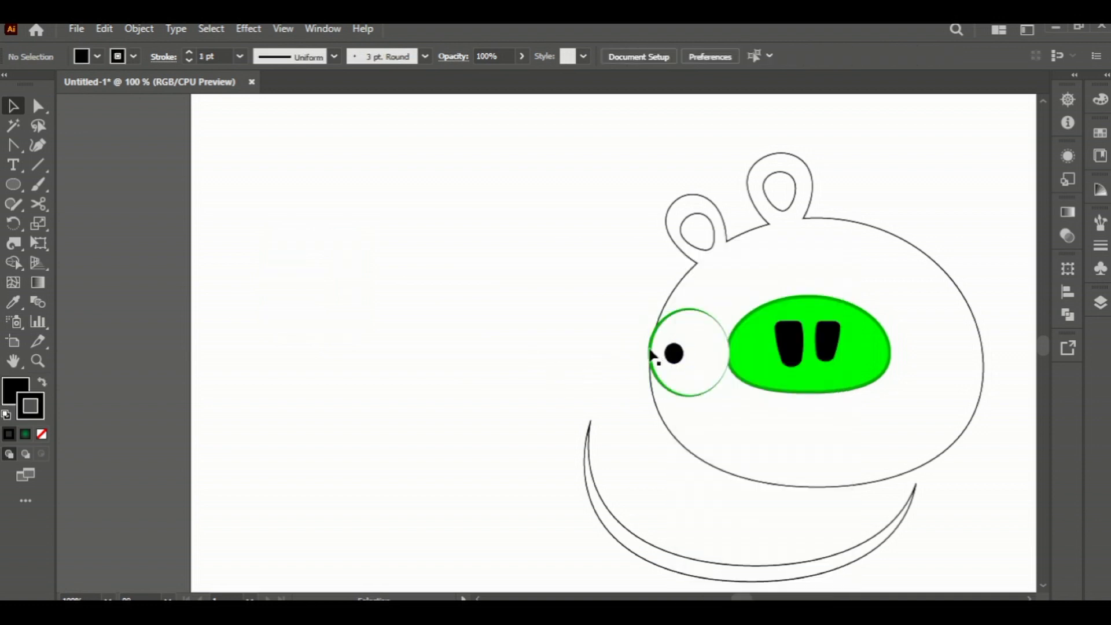
{"action": "left_click", "coordinate": [650, 369]}
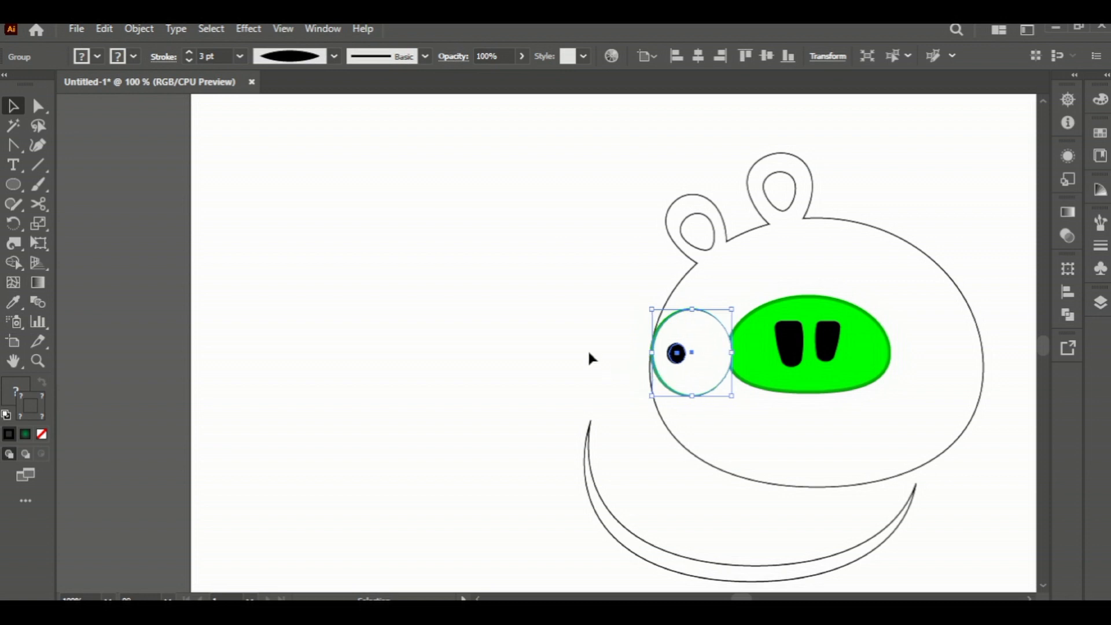
- Group the two nostrils and arrange them in front of the green snout
{"action": "left_click", "coordinate": [747, 354]}
{"action": "right_click", "coordinate": [750, 354]}
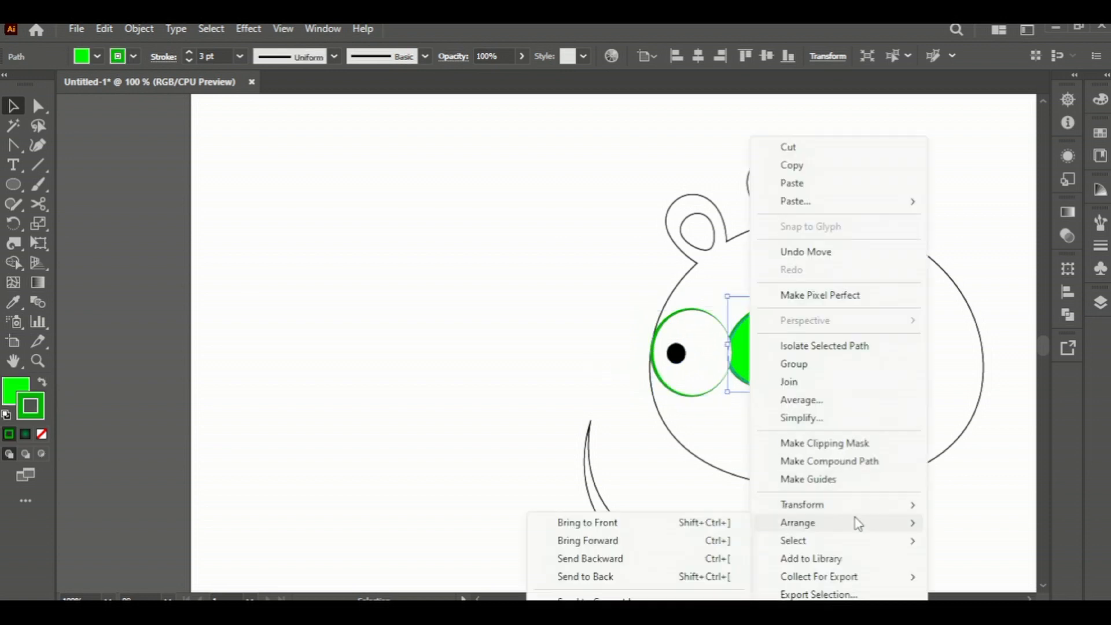
{"action": "left_click", "coordinate": [636, 523]}
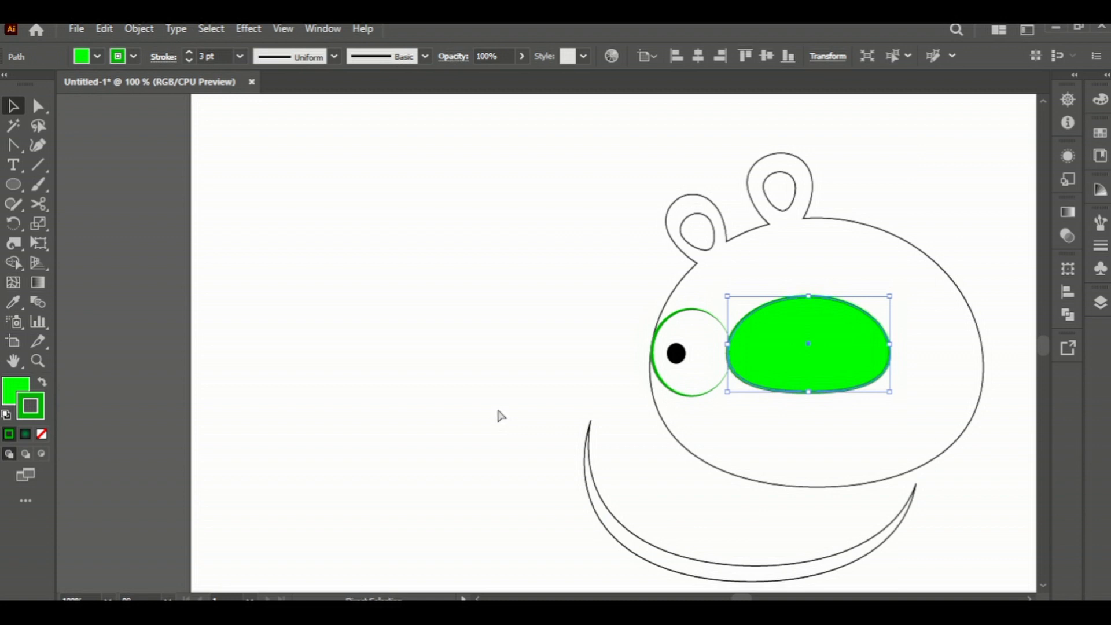
{"action": "key", "text": "ctrl+z"}
{"action": "left_click", "coordinate": [521, 375]}
{"action": "left_click", "coordinate": [788, 342]}
{"action": "left_click", "coordinate": [828, 347], "text": "shift"}
{"action": "key", "text": "ctrl+g"}
{"action": "right_click", "coordinate": [789, 352]}
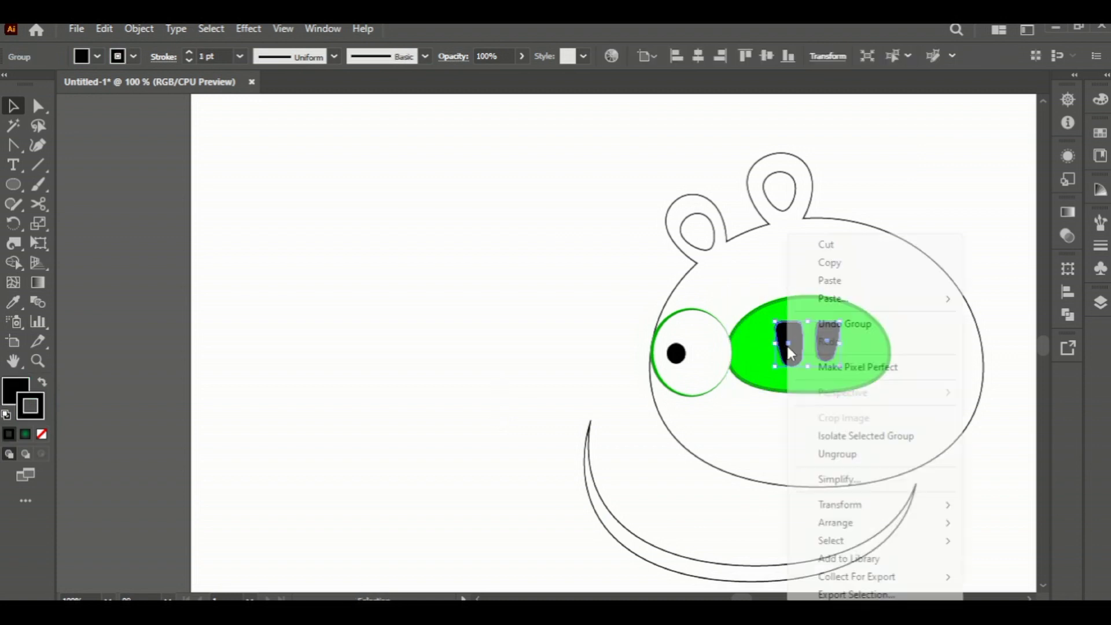
{"action": "left_click", "coordinate": [677, 523]}
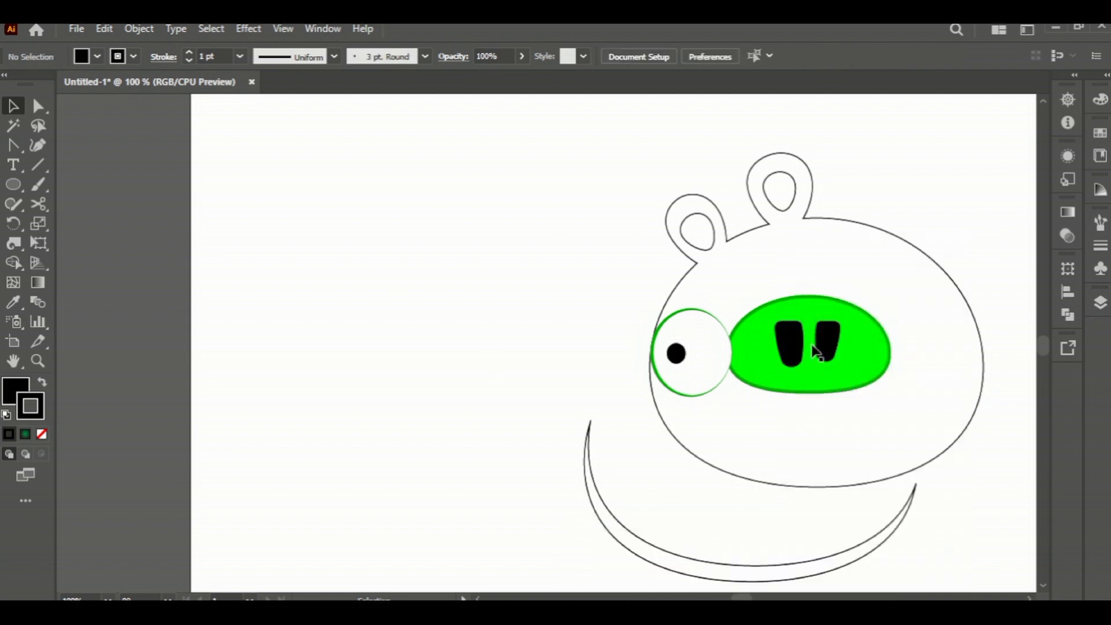
{"action": "right_click", "coordinate": [752, 310]}
{"action": "mouse_move", "coordinate": [802, 522]}
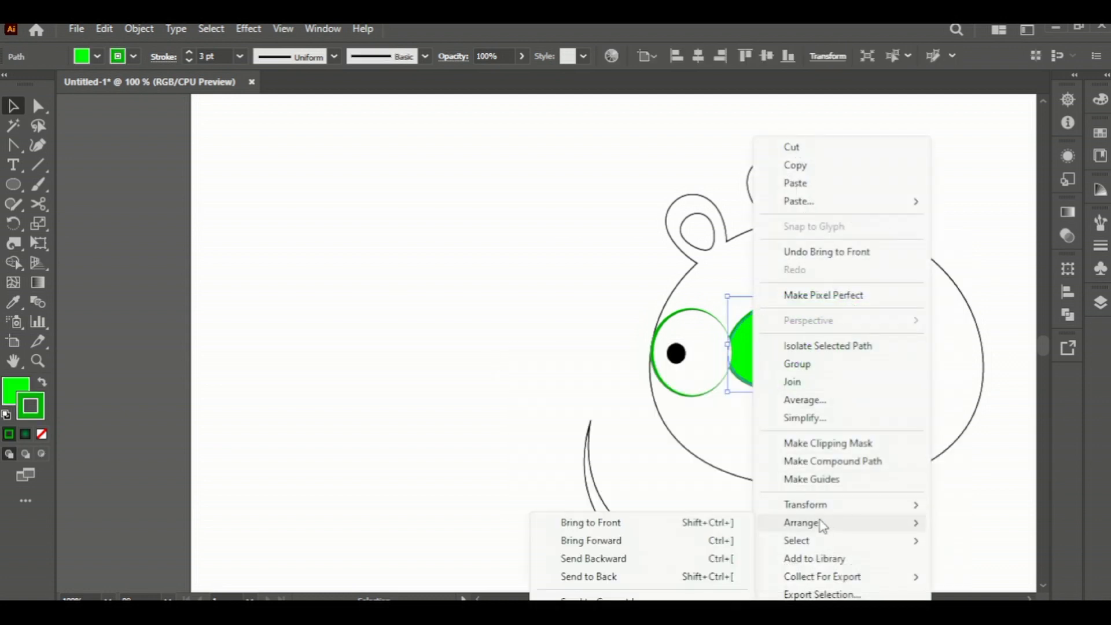
{"action": "left_click", "coordinate": [614, 541]}
- Drag a copy of the eye to the right of the snout
{"action": "left_click", "coordinate": [491, 412]}
{"action": "left_click", "coordinate": [679, 355]}
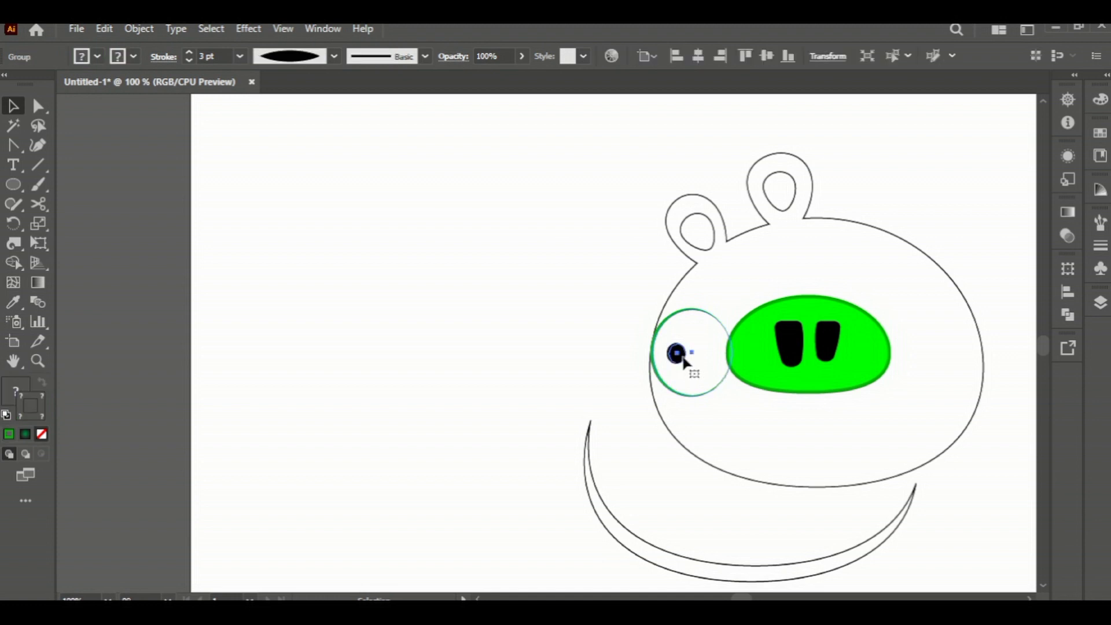
{"action": "left_click_drag", "start_coordinate": [683, 360], "coordinate": [929, 361]}
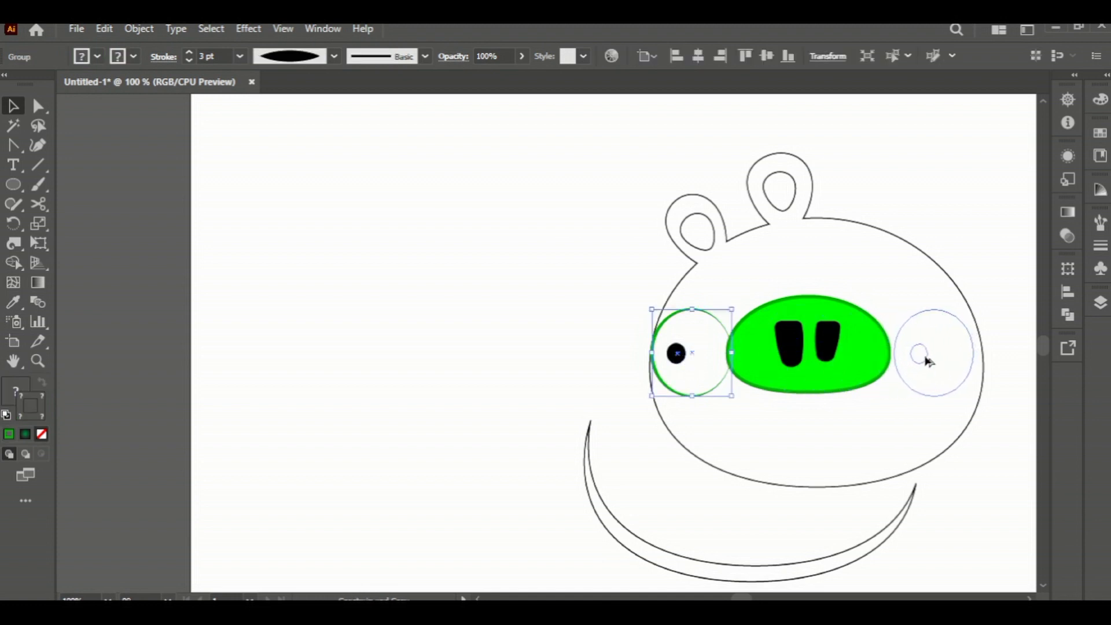
- Reflect the copied eye vertically and nudge it left against the snout
{"action": "right_click", "coordinate": [926, 360]}
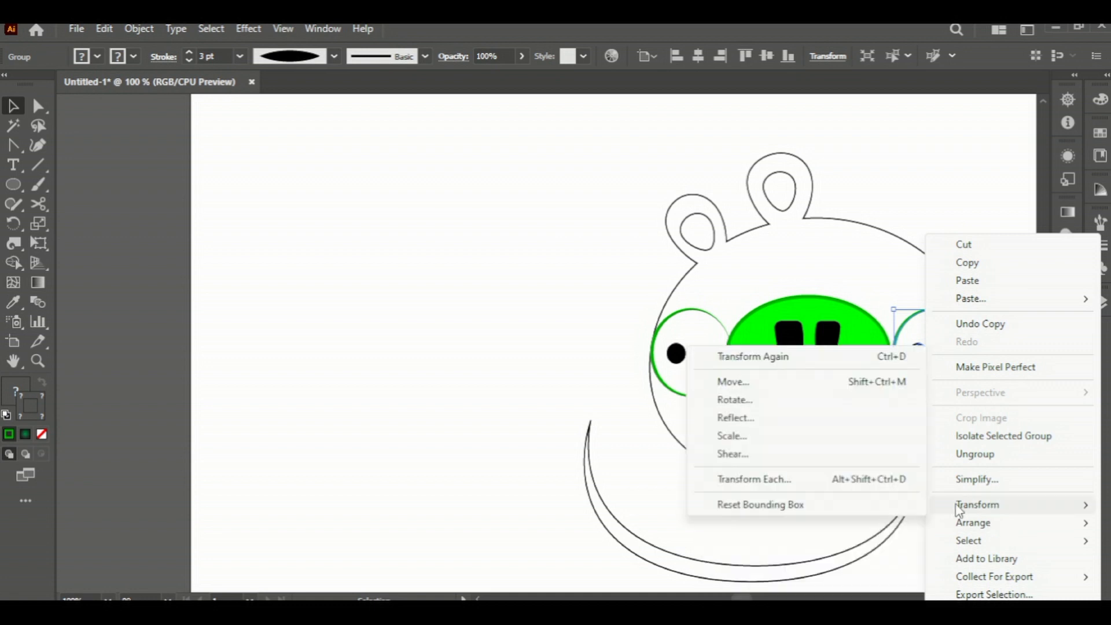
{"action": "left_click", "coordinate": [765, 419]}
{"action": "left_click", "coordinate": [911, 586]}
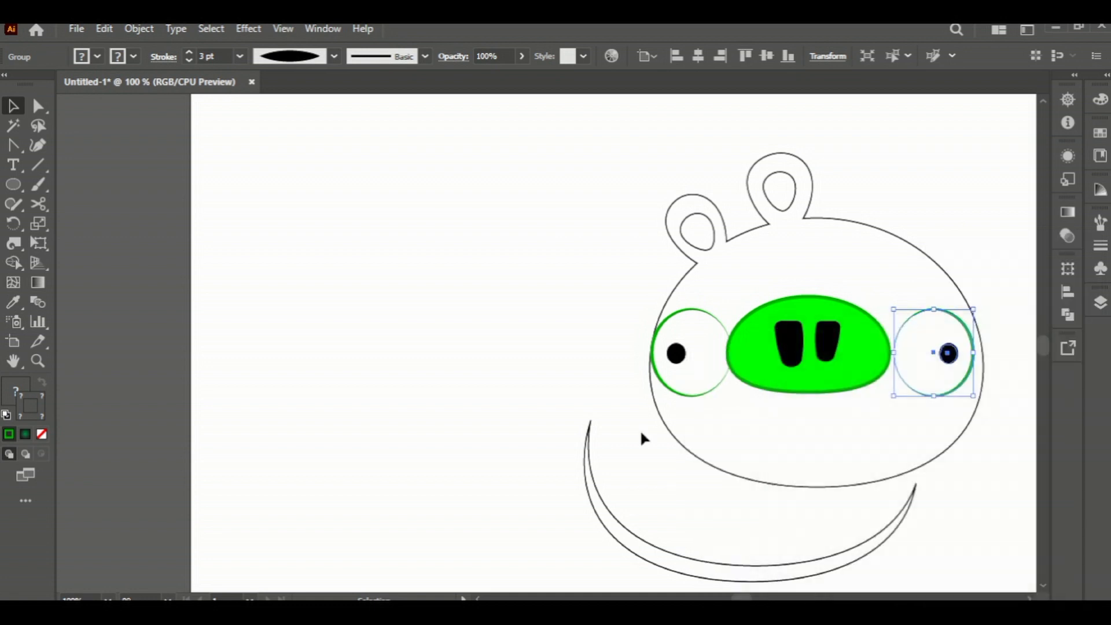
{"action": "left_click", "coordinate": [476, 345]}
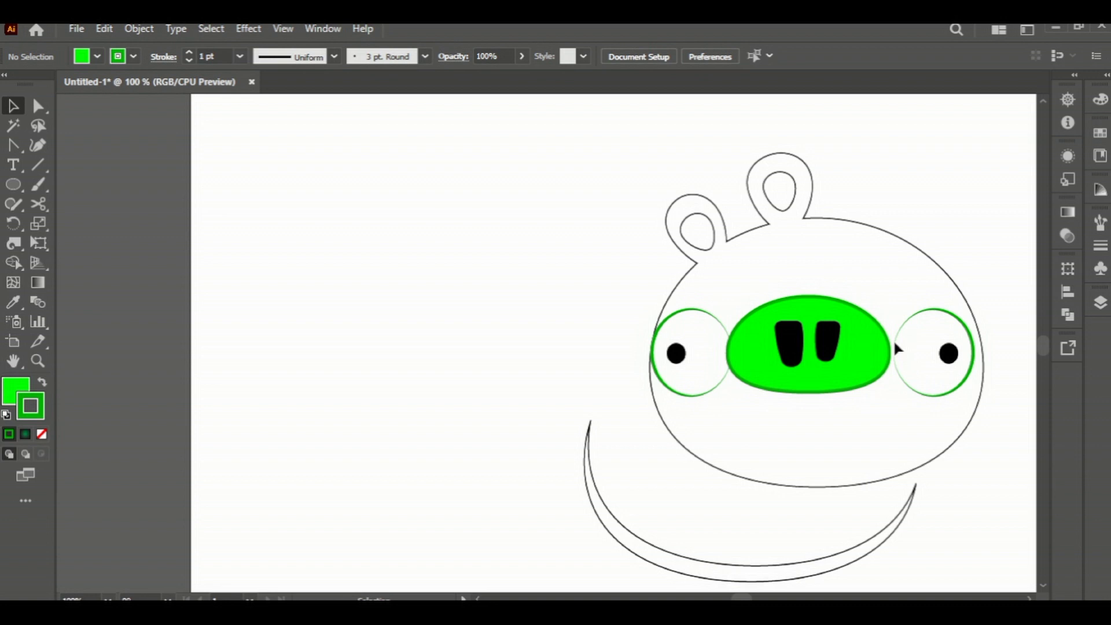
{"action": "left_click_drag", "start_coordinate": [907, 389], "coordinate": [900, 390]}
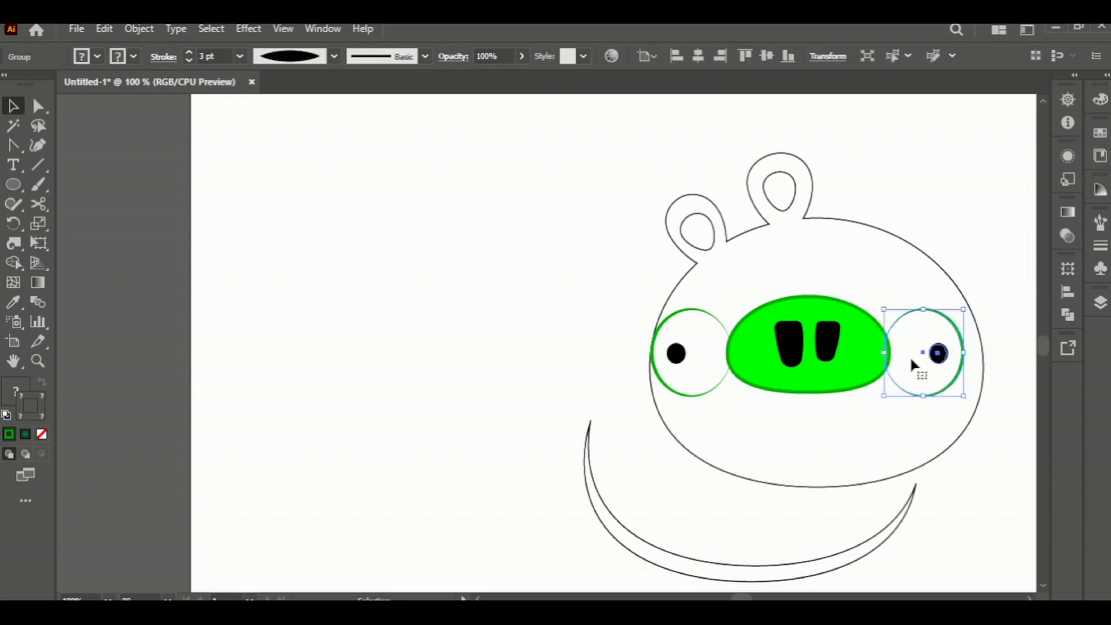
{"action": "left_click", "coordinate": [967, 242]}
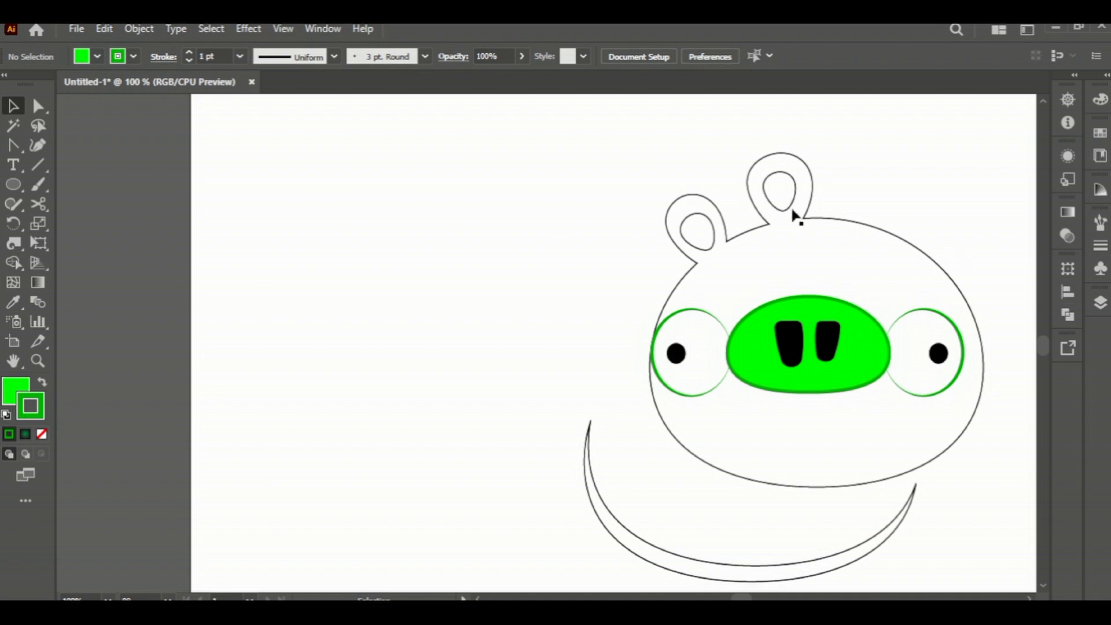
- Eyedropper the snout's green fill and outline onto the right and left inner ears
{"action": "left_click", "coordinate": [770, 182]}
{"action": "left_click", "coordinate": [21, 301]}
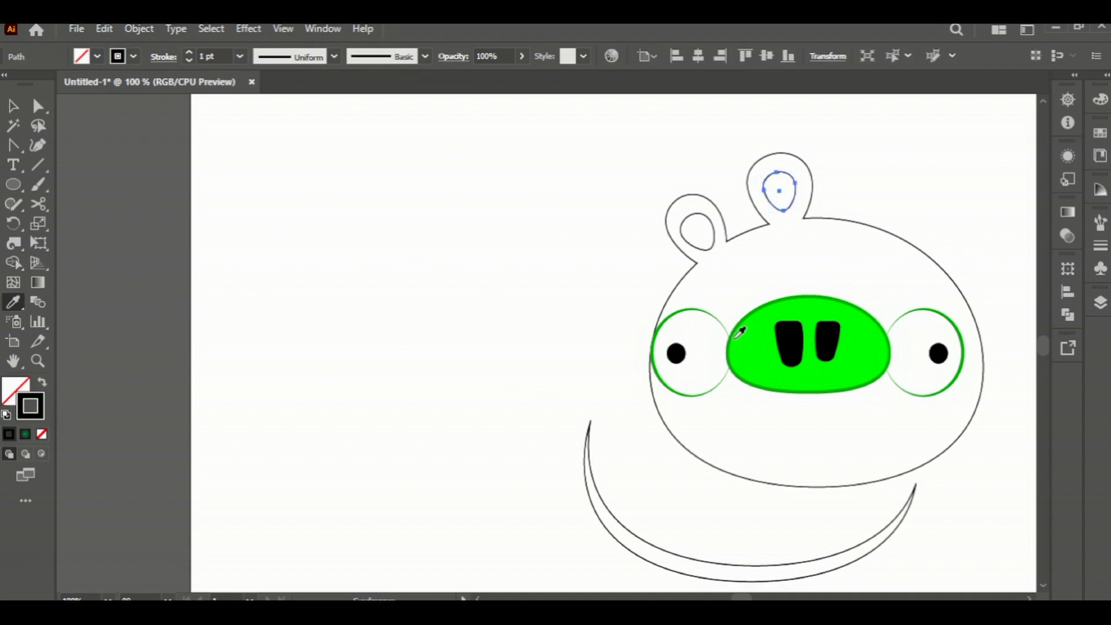
{"action": "left_click", "coordinate": [760, 332]}
{"action": "left_click", "coordinate": [713, 231], "text": "ctrl"}
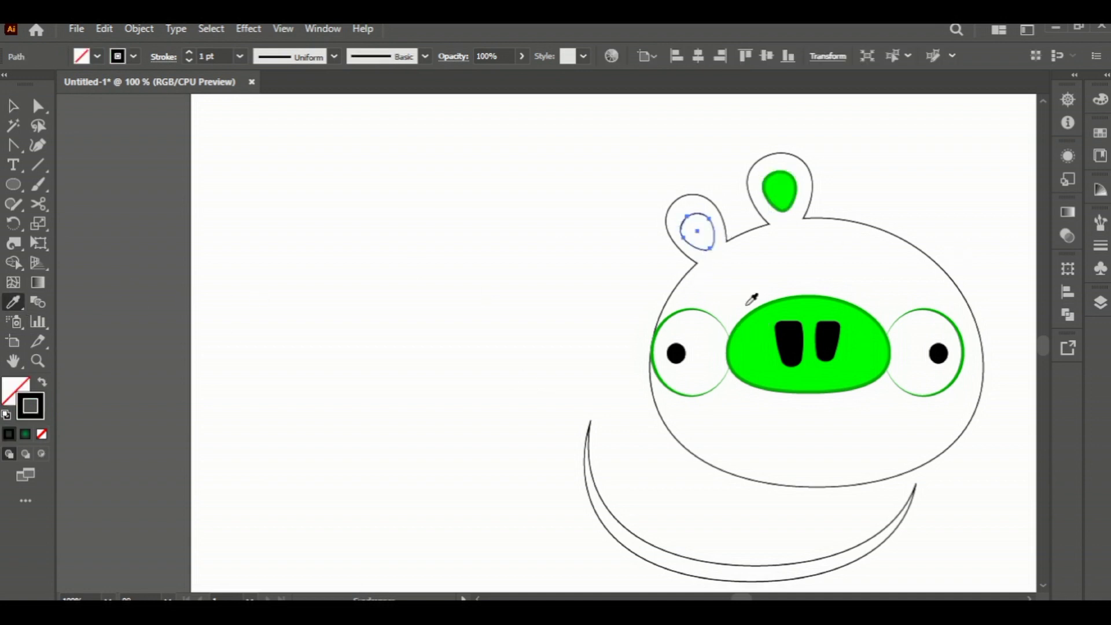
{"action": "left_click", "coordinate": [761, 329]}
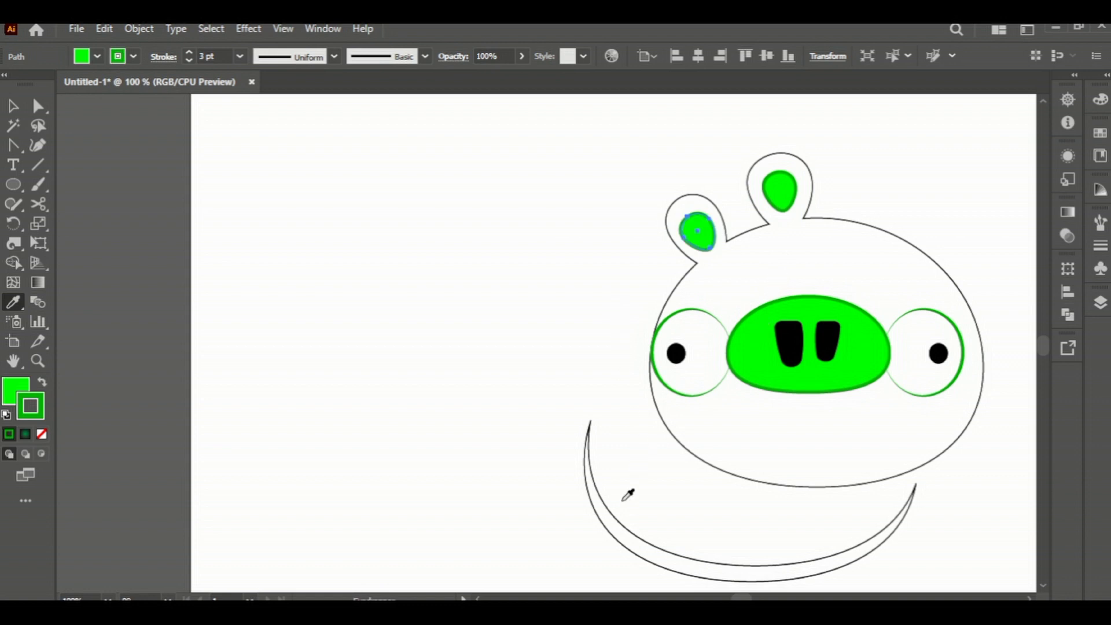
{"action": "left_click", "coordinate": [13, 106]}
{"action": "left_click", "coordinate": [287, 369]}
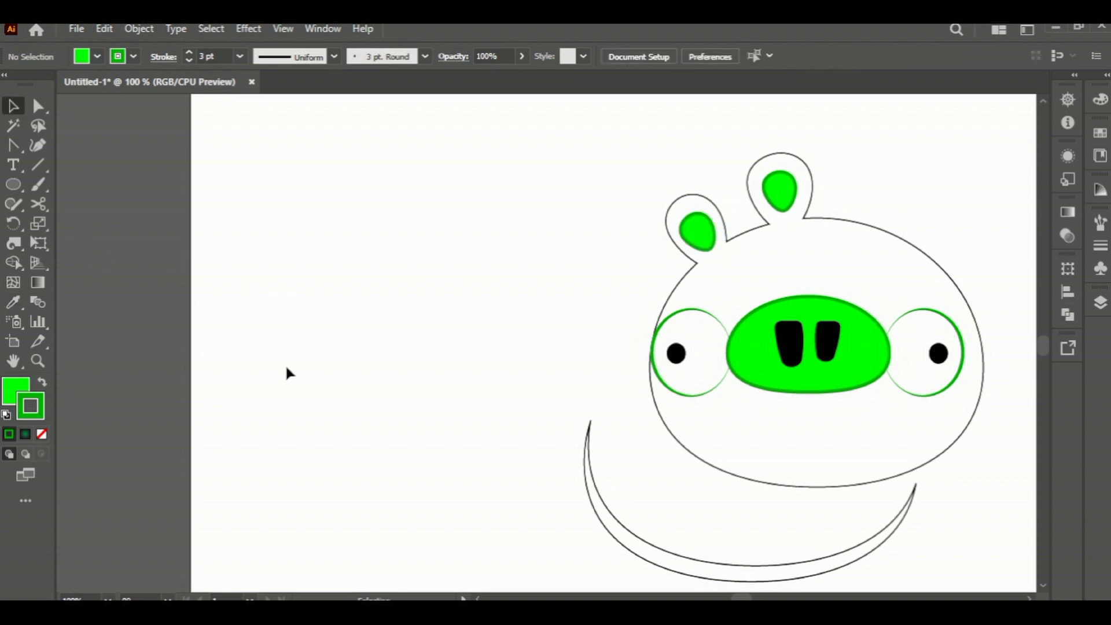
{"action": "scroll", "coordinate": [694, 270], "scroll_direction": "right", "scroll_amount": 3}
{"action": "scroll", "coordinate": [693, 270], "scroll_direction": "right", "scroll_amount": 3}
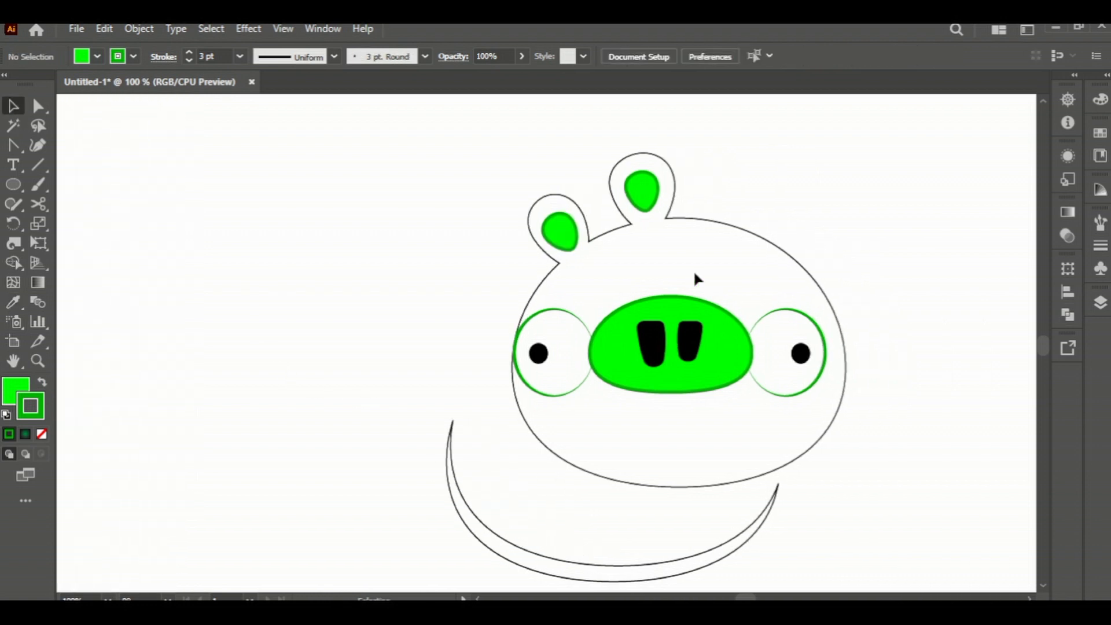
- Draw an ellipse with no outline and a muted light green fill
{"action": "left_click", "coordinate": [17, 184]}
{"action": "left_click_drag", "start_coordinate": [277, 244], "coordinate": [357, 330]}
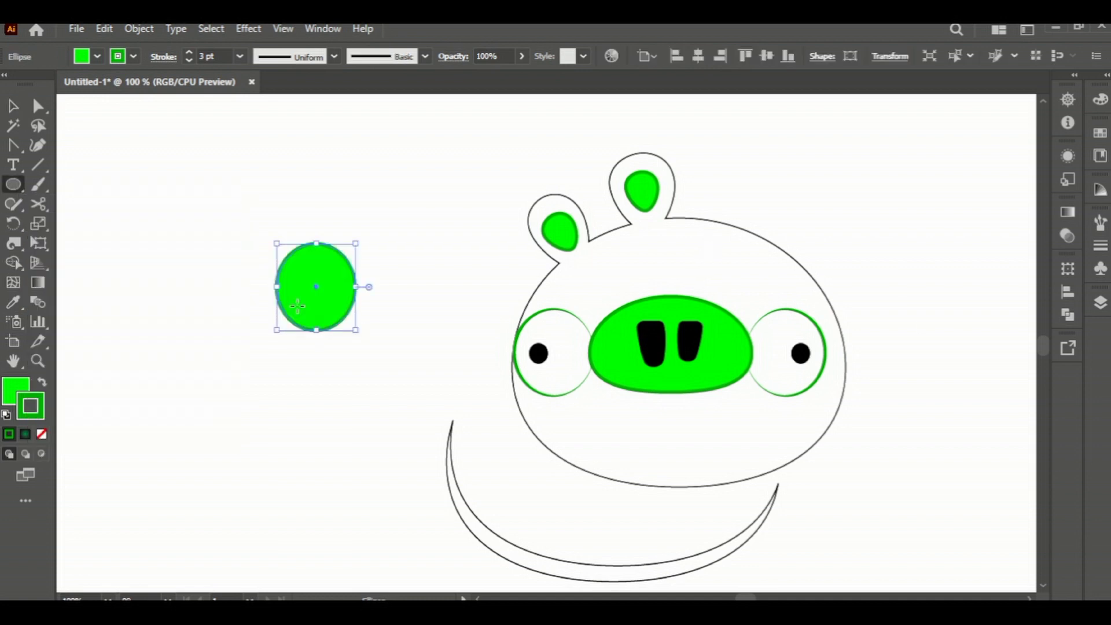
{"action": "left_click", "coordinate": [133, 56]}
{"action": "left_click", "coordinate": [7, 83]}
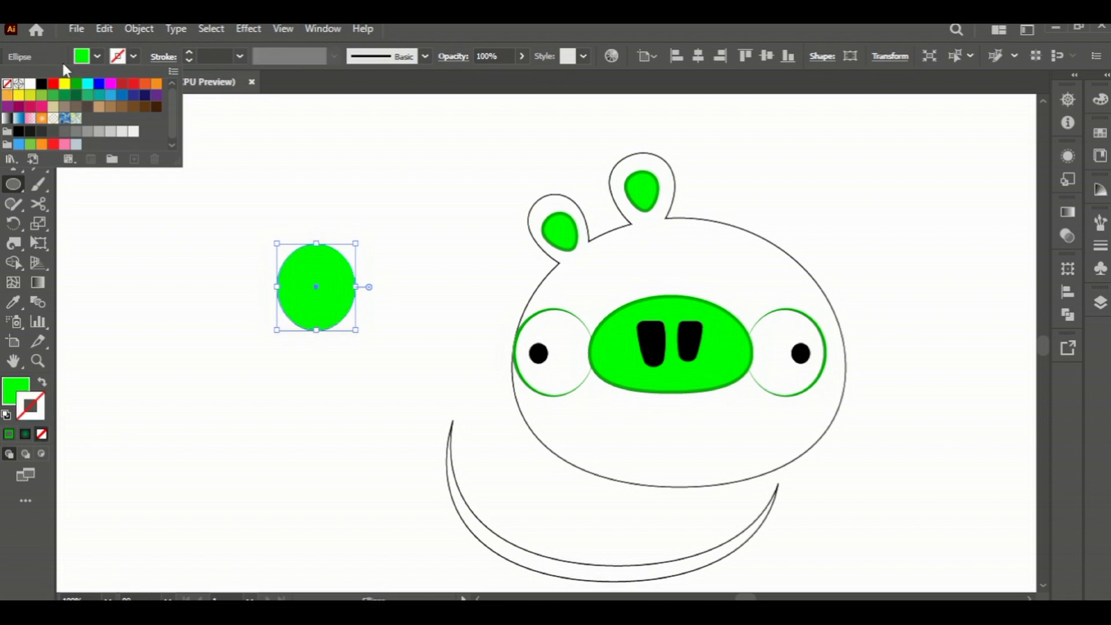
{"action": "left_click", "coordinate": [97, 58]}
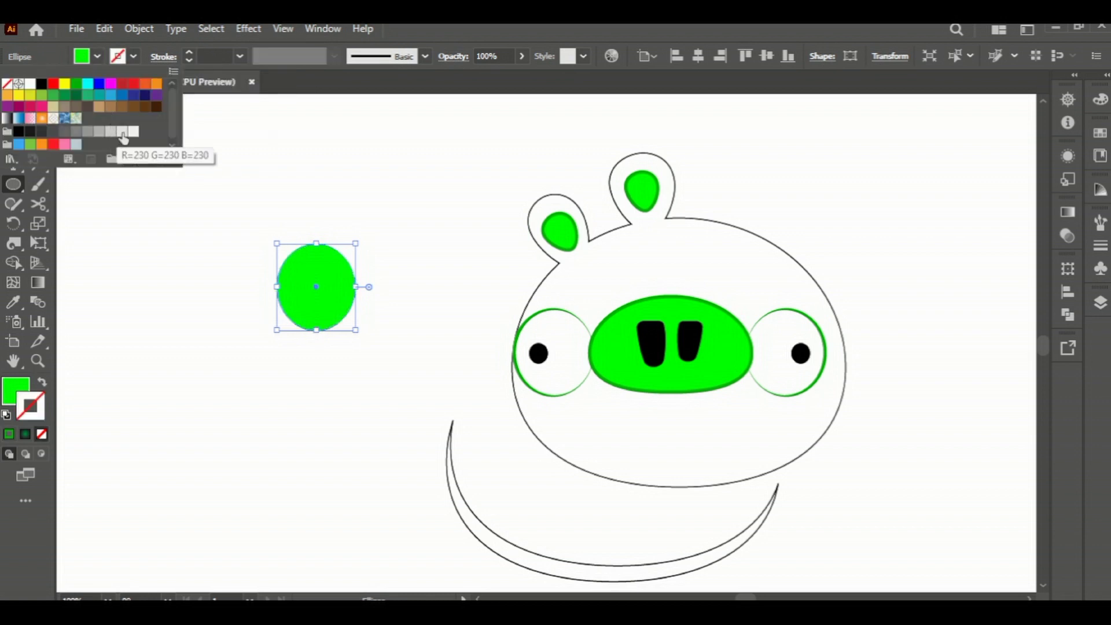
{"action": "left_click", "coordinate": [29, 145]}
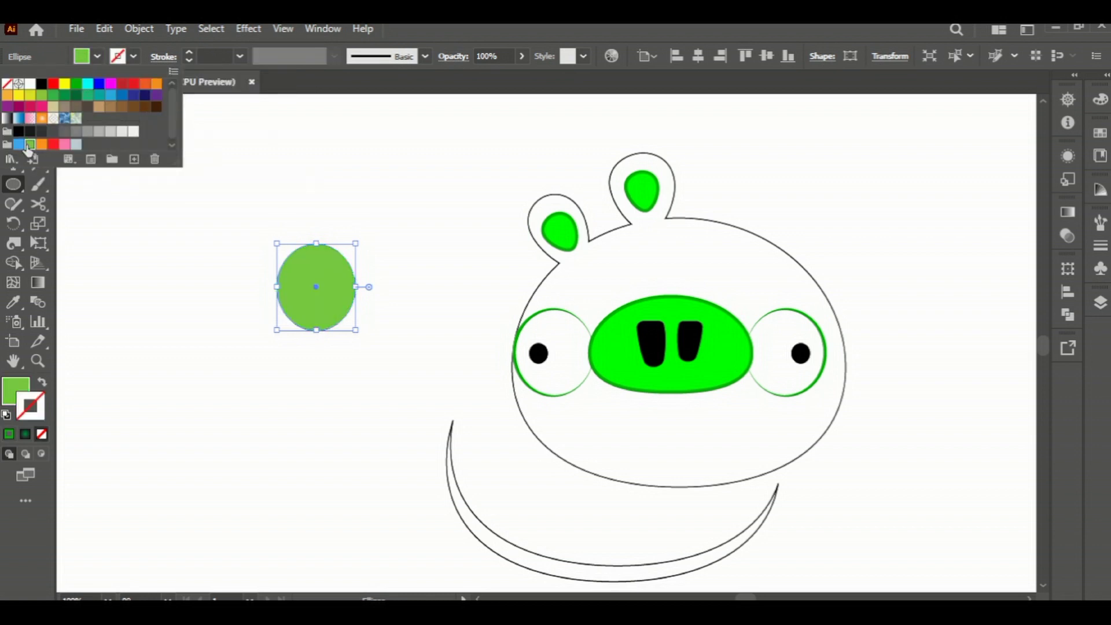
{"action": "left_click", "coordinate": [136, 278]}
{"action": "left_click", "coordinate": [249, 283]}
{"action": "left_click", "coordinate": [591, 348]}
- Move the green ellipse over the right eye and send it backward three times
{"action": "left_click", "coordinate": [13, 107]}
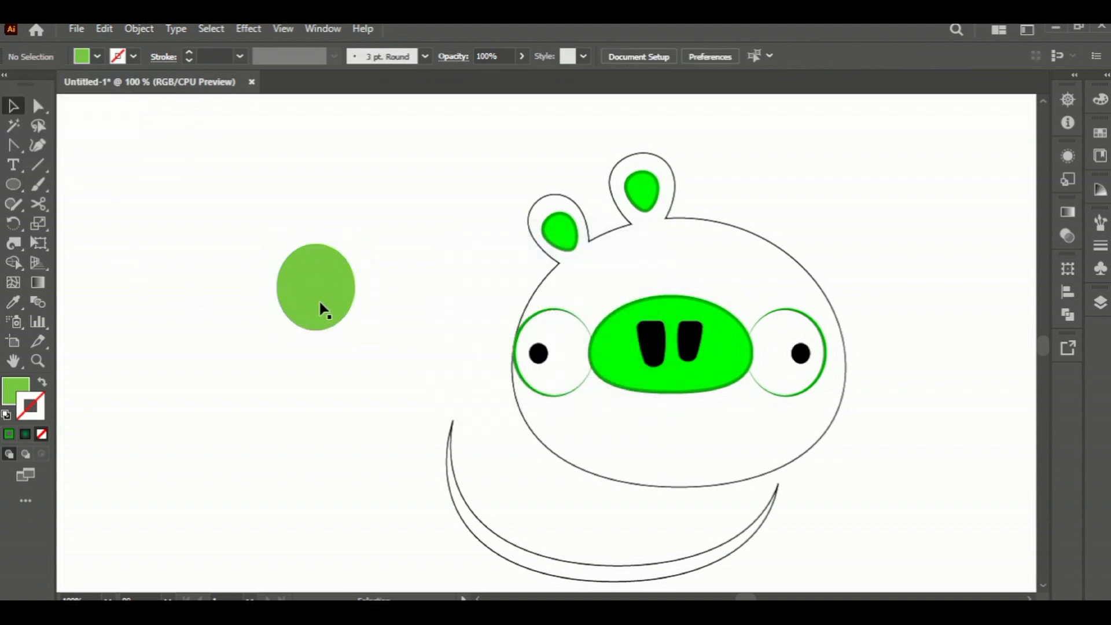
{"action": "left_click_drag", "start_coordinate": [321, 302], "coordinate": [794, 377]}
{"action": "right_click", "coordinate": [792, 379]}
{"action": "mouse_move", "coordinate": [841, 522]}
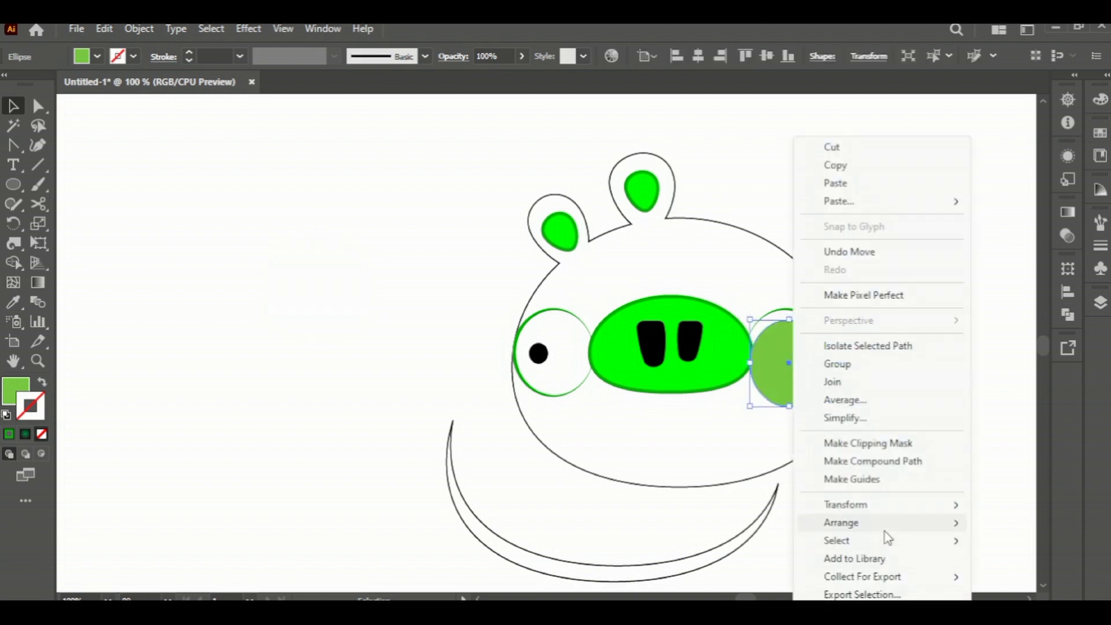
{"action": "left_click", "coordinate": [636, 558]}
{"action": "right_click", "coordinate": [799, 399]}
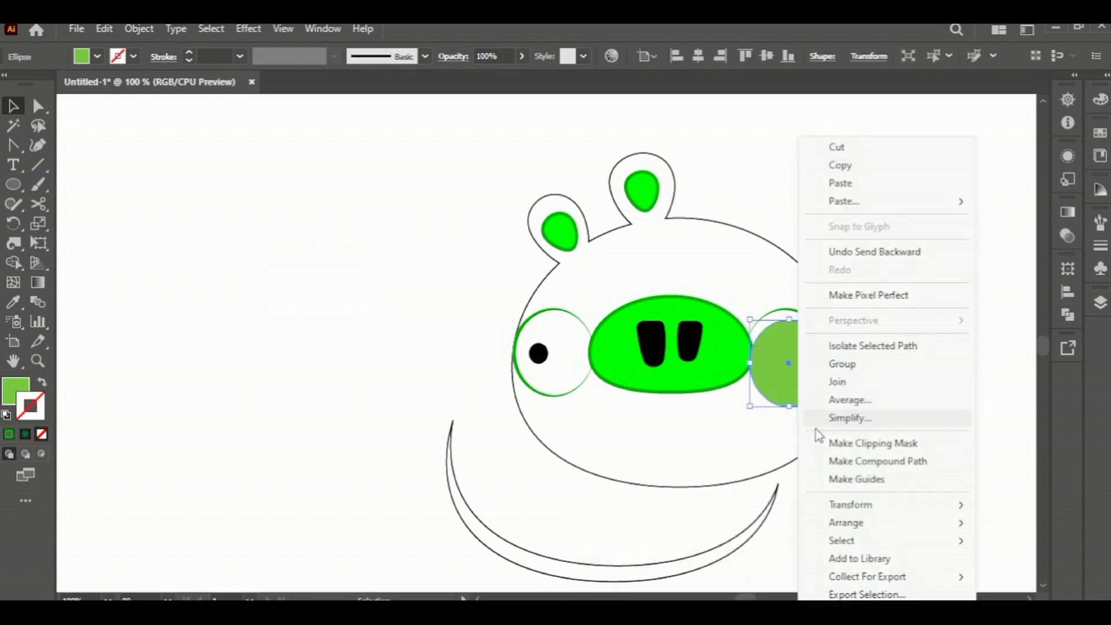
{"action": "left_click", "coordinate": [636, 559]}
{"action": "right_click", "coordinate": [780, 387]}
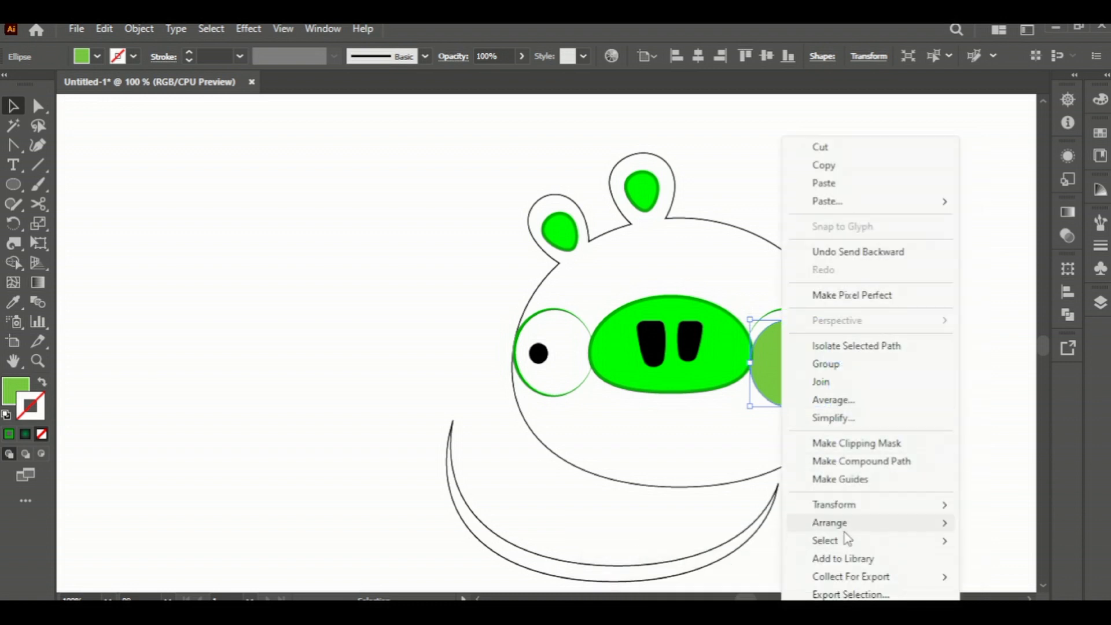
{"action": "left_click", "coordinate": [637, 558]}
{"action": "left_click", "coordinate": [926, 419]}
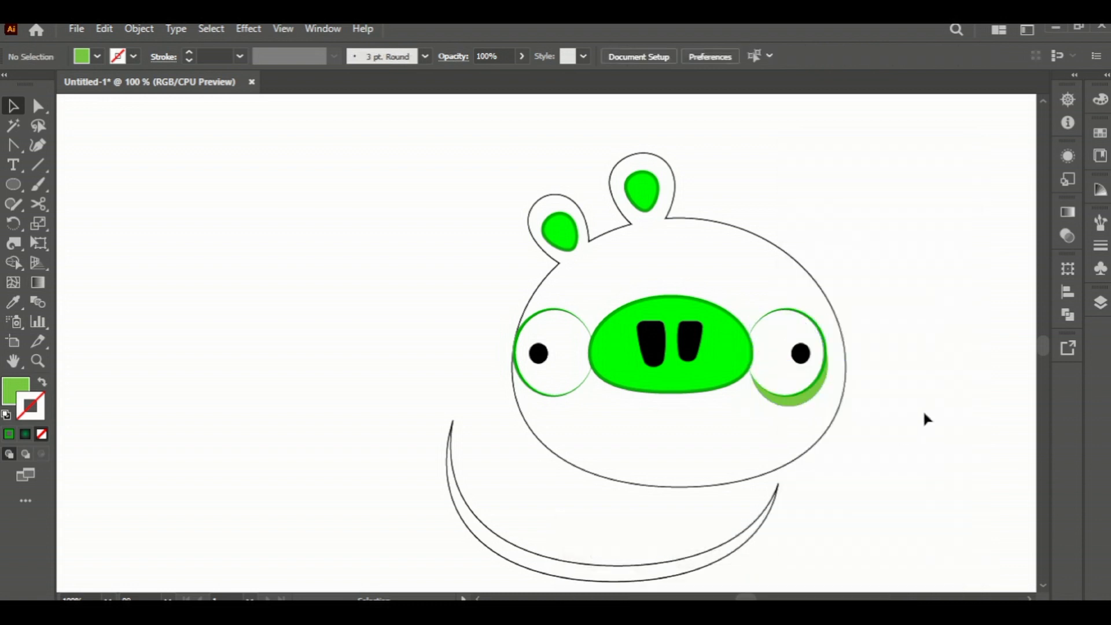
- Duplicate the shadow behind the left eye, send it backward twice, and nudge it into place
{"action": "left_click", "coordinate": [808, 397]}
{"action": "left_click_drag", "start_coordinate": [809, 401], "coordinate": [575, 424]}
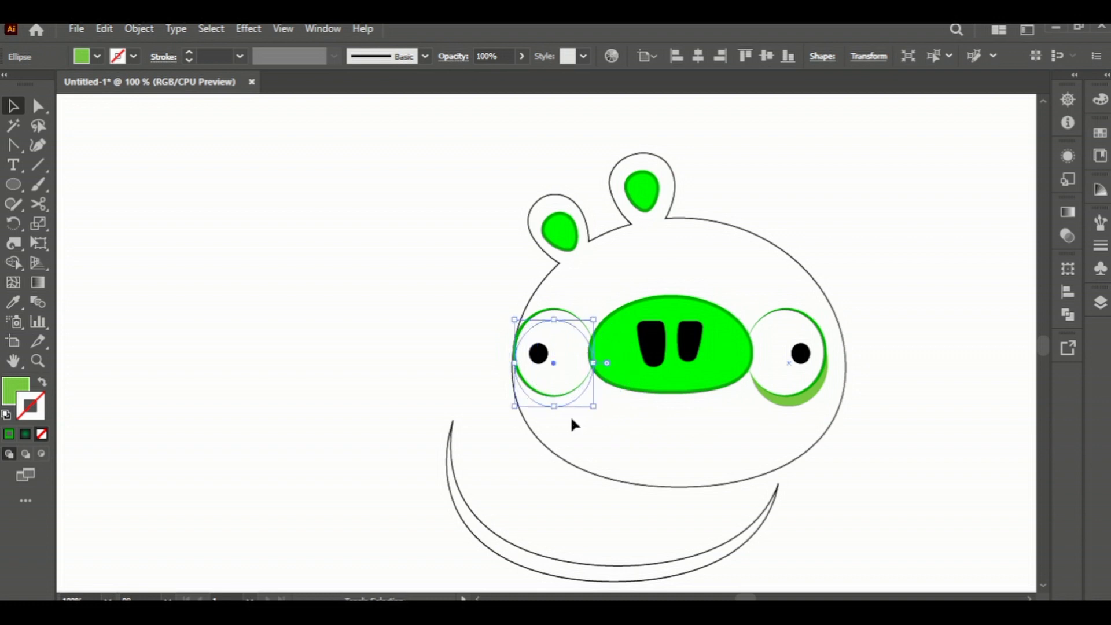
{"action": "left_click_drag", "start_coordinate": [575, 424], "coordinate": [571, 415]}
{"action": "right_click", "coordinate": [569, 398]}
{"action": "left_click", "coordinate": [775, 558]}
{"action": "right_click", "coordinate": [572, 397]}
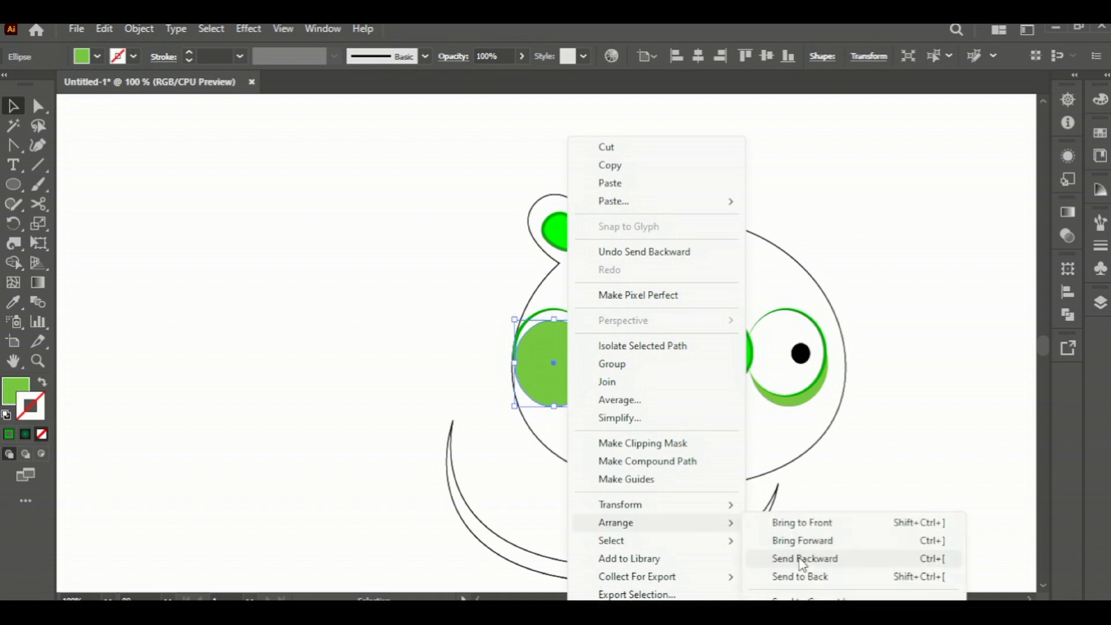
{"action": "left_click", "coordinate": [798, 558]}
{"action": "key", "text": "Left"}
{"action": "key", "text": "Left"}
{"action": "key", "text": "Left"}
{"action": "key", "text": "Right"}
{"action": "key", "text": "Right"}
{"action": "key", "text": "Up"}
{"action": "key", "text": "Up"}
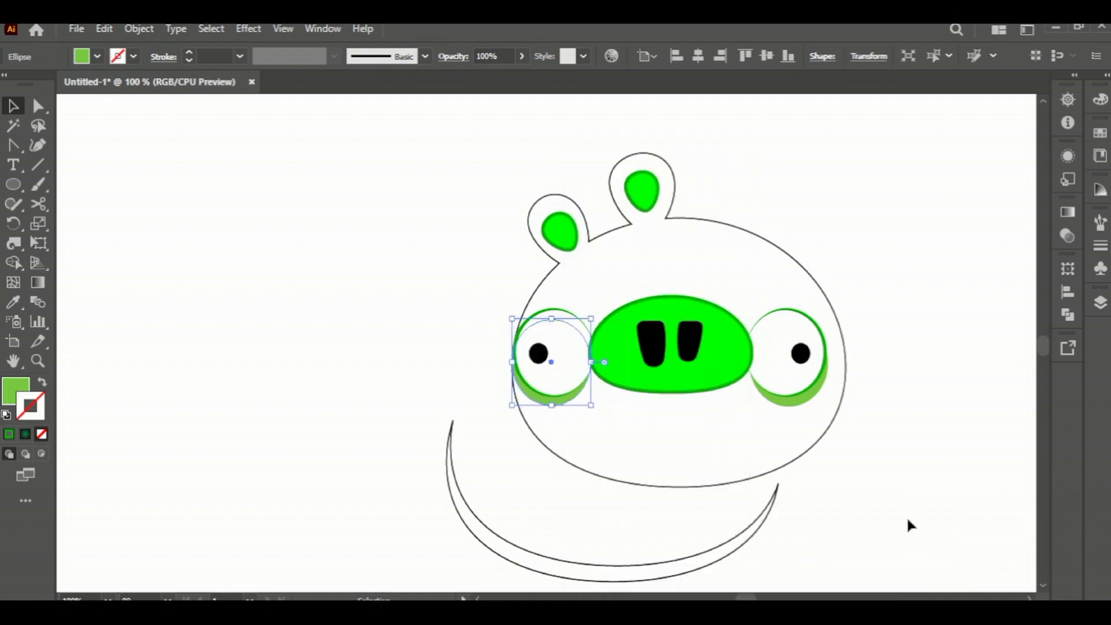
{"action": "left_click", "coordinate": [353, 336]}
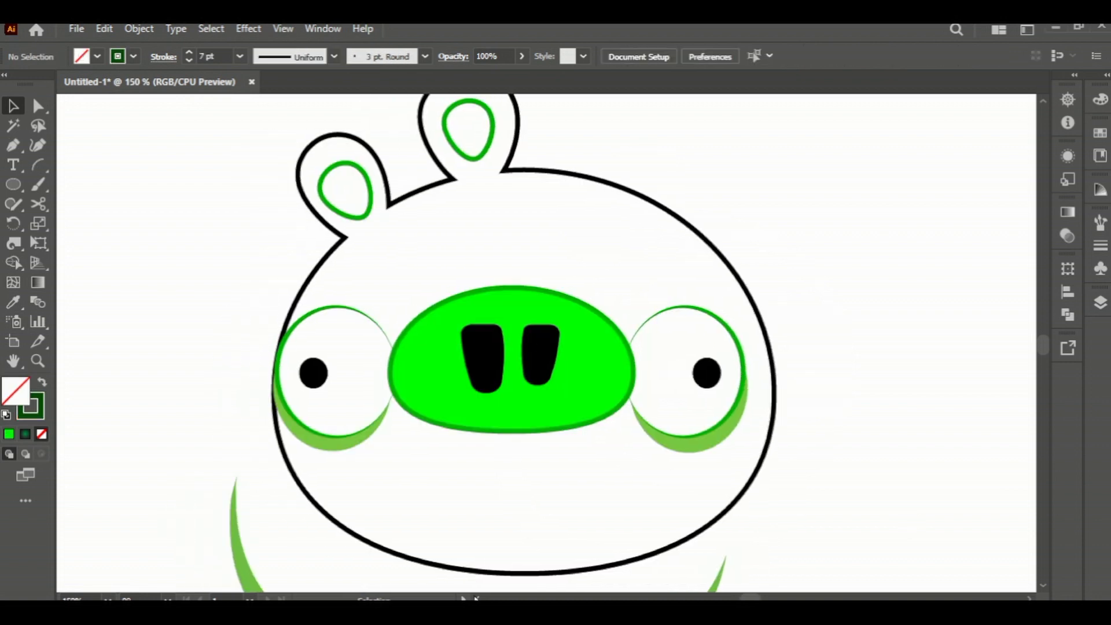
- Draw a dark green curved brow, resize it, and position it above the eye
{"action": "key", "text": "shift+grave"}
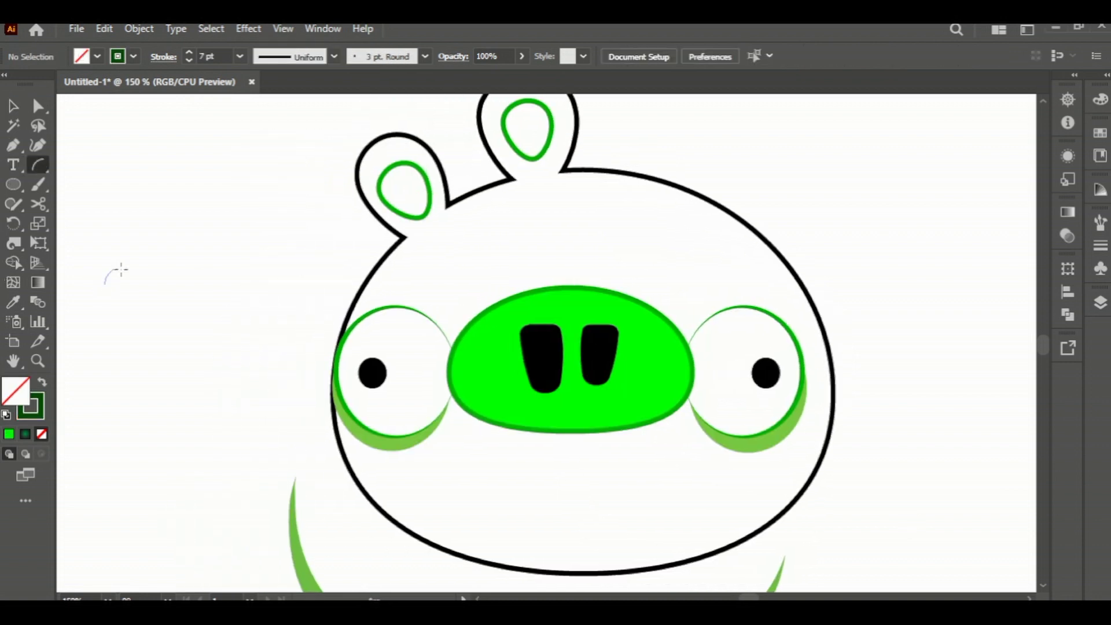
{"action": "left_click", "coordinate": [129, 267]}
{"action": "key", "text": "v"}
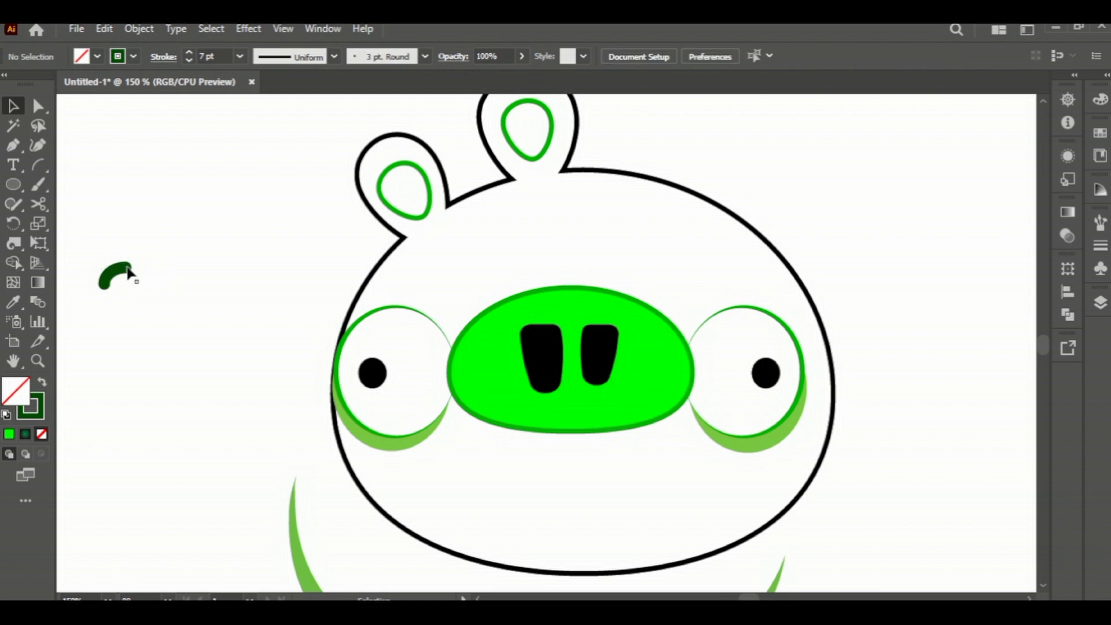
{"action": "left_click", "coordinate": [128, 272]}
{"action": "mouse_move", "coordinate": [130, 266]}
{"action": "left_mouse_down"}
{"action": "mouse_move", "coordinate": [142, 250]}
{"action": "mouse_move", "coordinate": [153, 267]}
{"action": "left_mouse_up"}
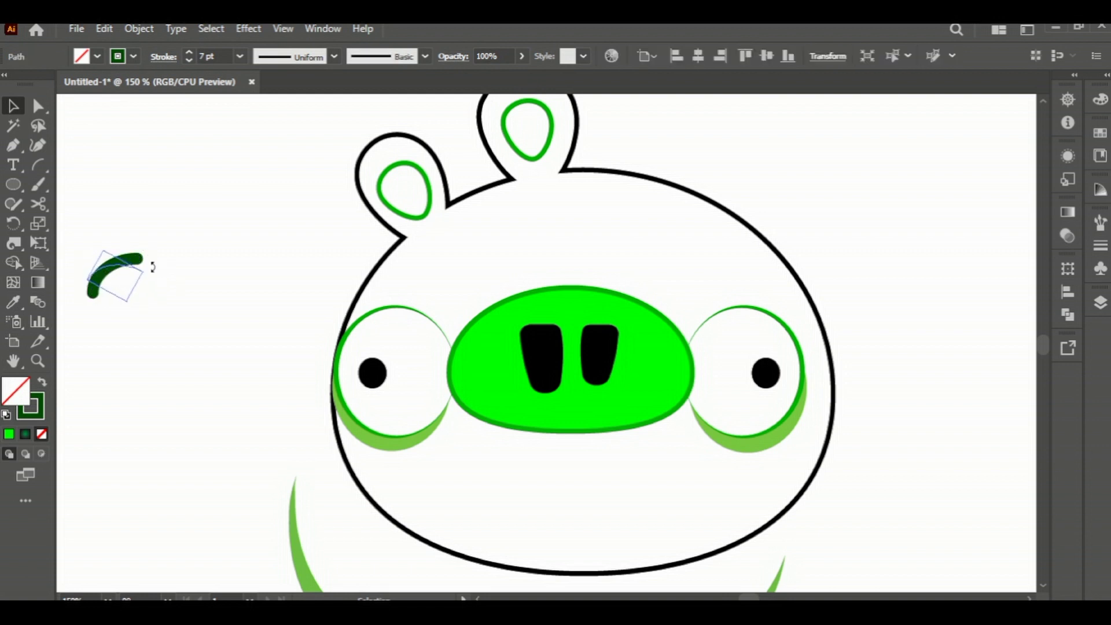
{"action": "mouse_move", "coordinate": [741, 272]}
{"action": "left_mouse_down"}
{"action": "mouse_move", "coordinate": [775, 272]}
{"action": "mouse_move", "coordinate": [391, 264]}
{"action": "left_mouse_up"}
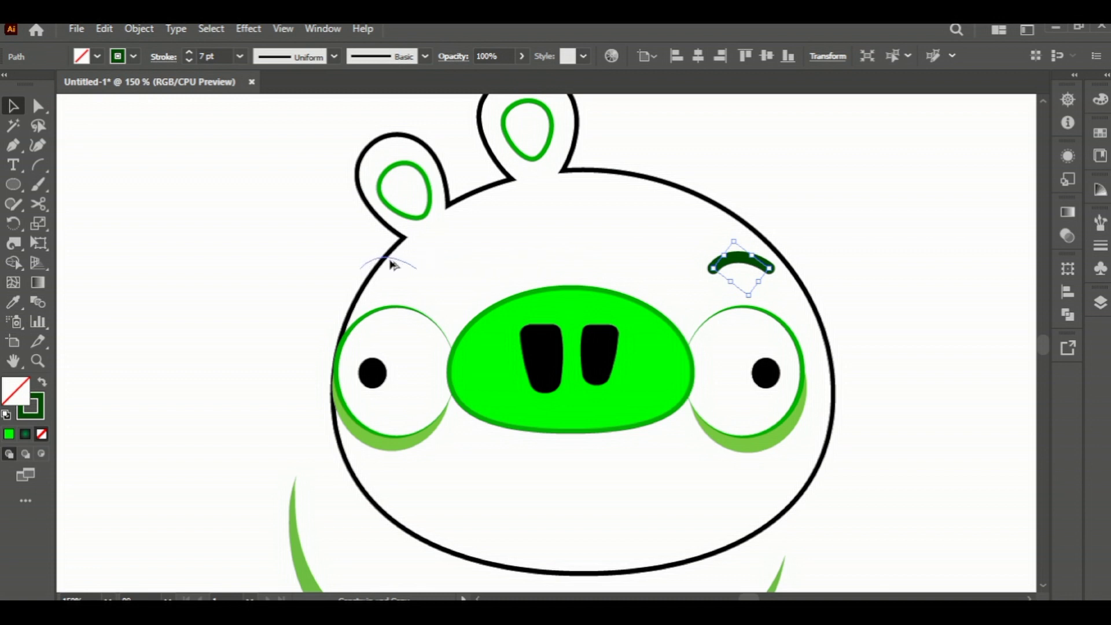
{"action": "key", "text": "Down"}
{"action": "key", "text": "Down"}
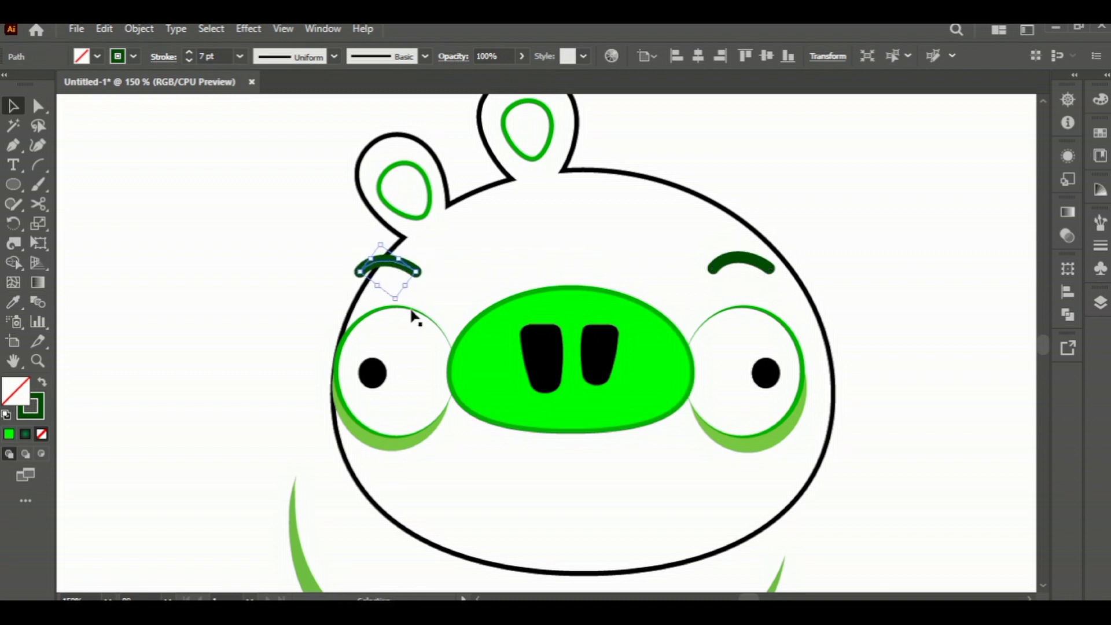
{"action": "left_click", "coordinate": [287, 278]}
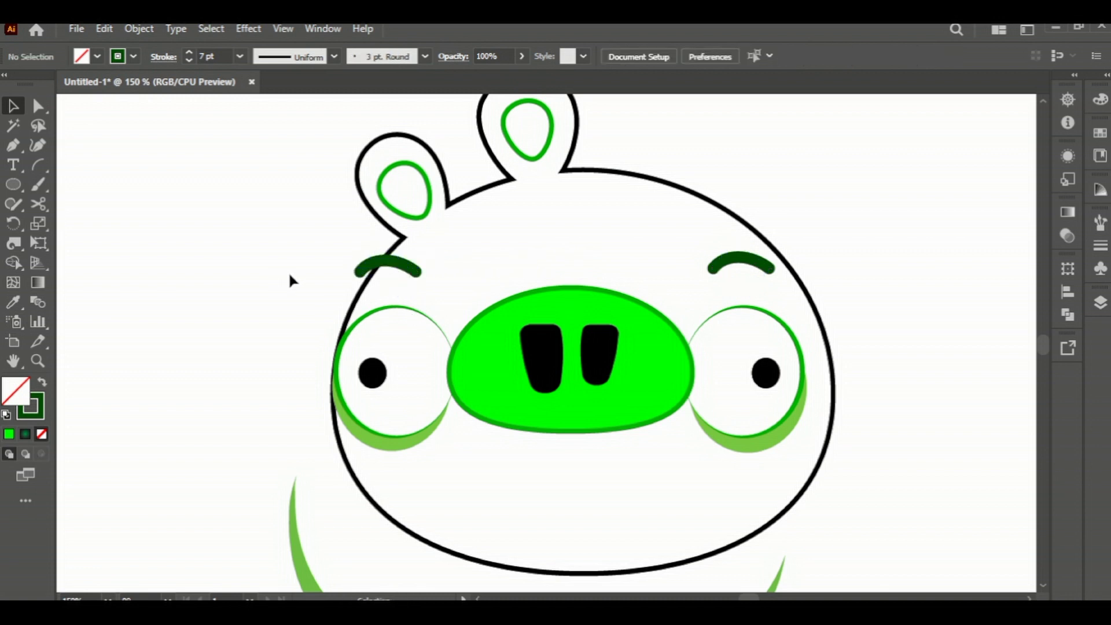
- Select the pig head outline and fill it with a green swatch
{"action": "scroll", "coordinate": [340, 273], "scroll_direction": "down", "scroll_amount": 2}
{"action": "left_click", "coordinate": [307, 540]}
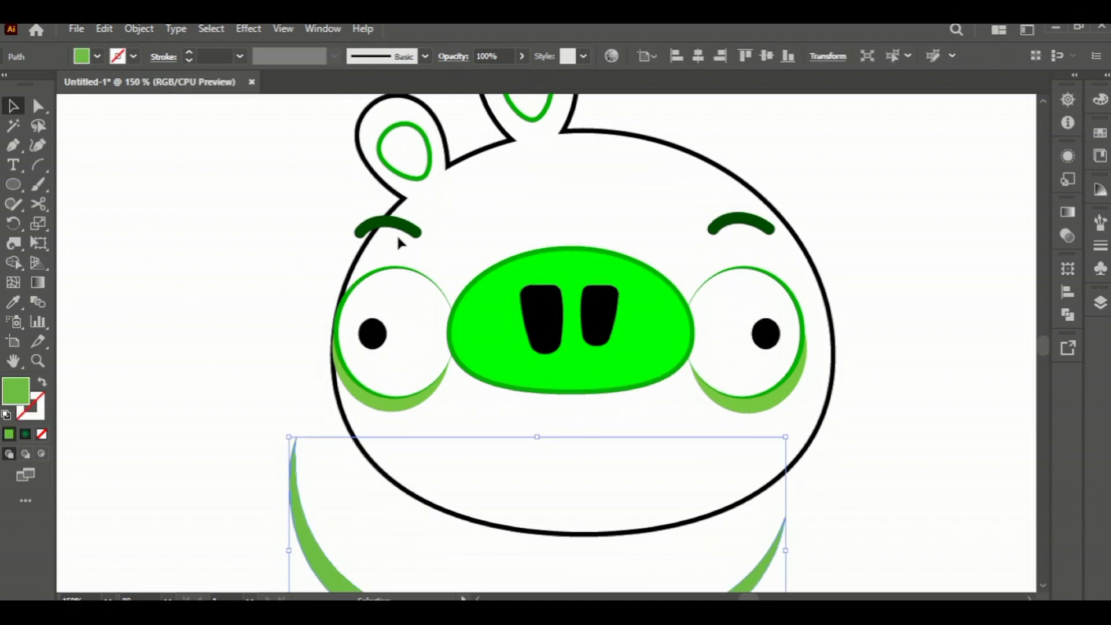
{"action": "left_click", "coordinate": [431, 205]}
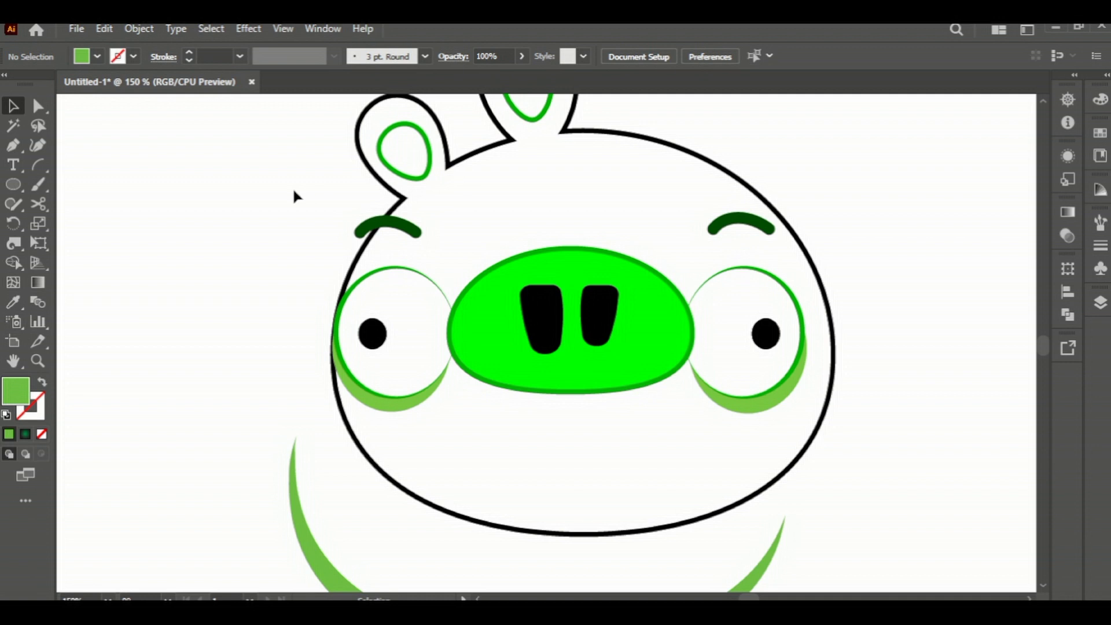
{"action": "left_click", "coordinate": [380, 186]}
{"action": "left_click", "coordinate": [97, 56]}
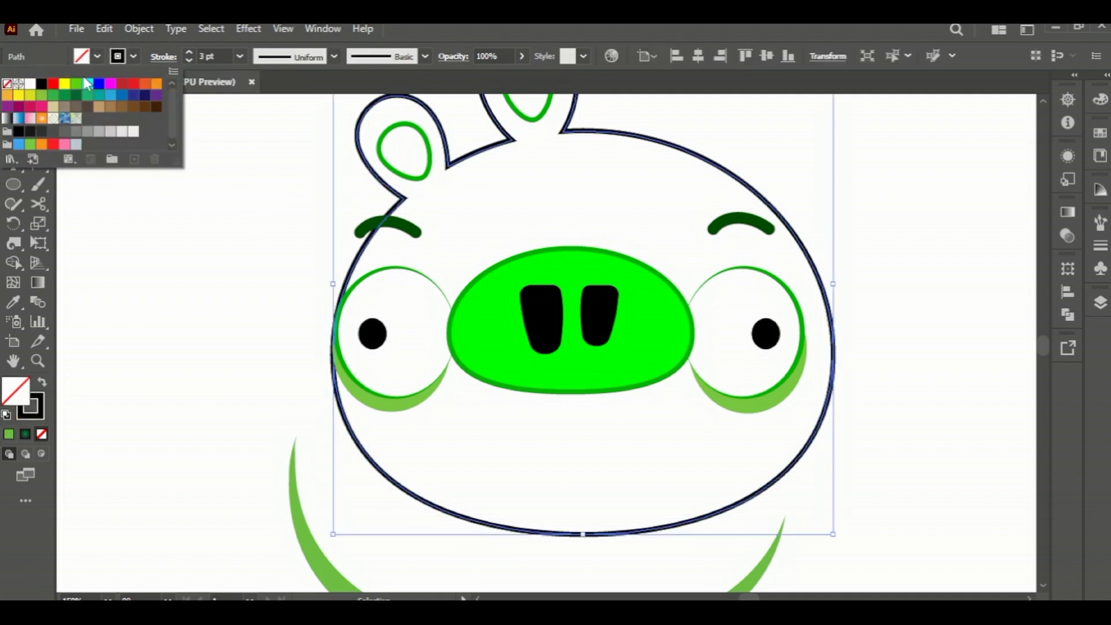
{"action": "left_click", "coordinate": [77, 85]}
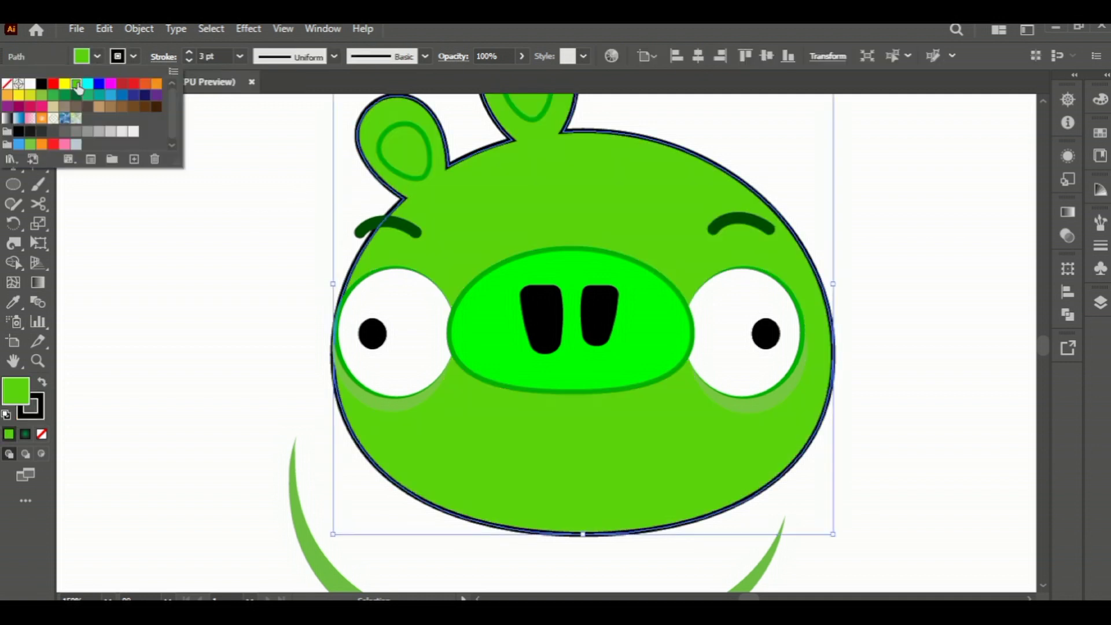
- Edit the green swatch, raising its green value to 229 and blue to 66
{"action": "left_click", "coordinate": [53, 96]}
{"action": "double_click", "coordinate": [74, 86]}
{"action": "left_click_drag", "start_coordinate": [709, 184], "coordinate": [833, 200]}
{"action": "left_click_drag", "start_coordinate": [930, 353], "coordinate": [938, 351]}
{"action": "left_click", "coordinate": [907, 486]}
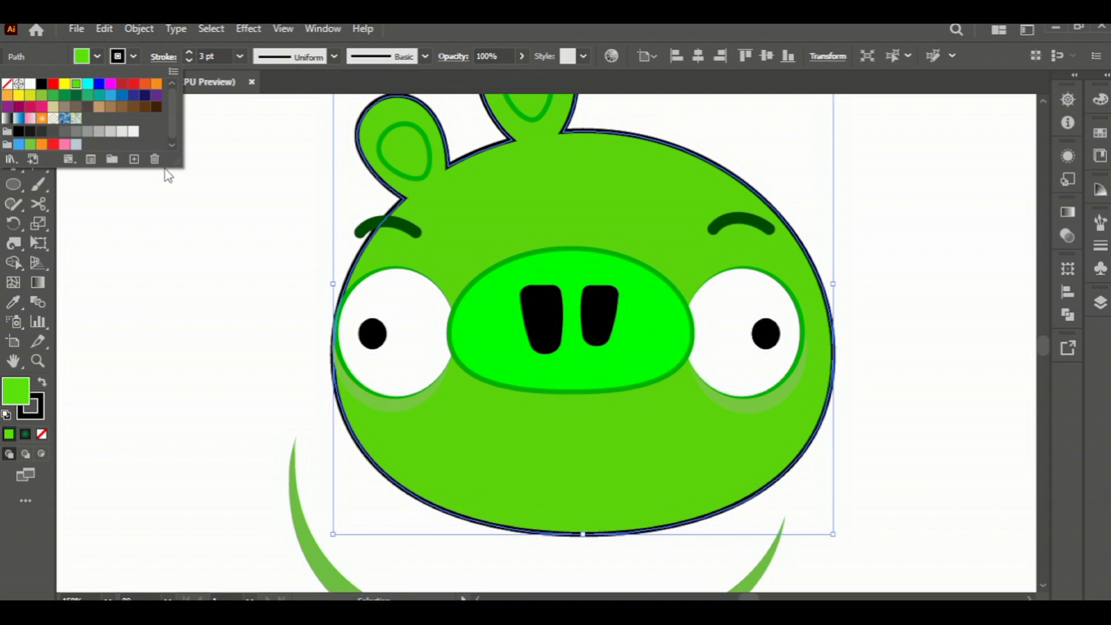
{"action": "double_click", "coordinate": [77, 87]}
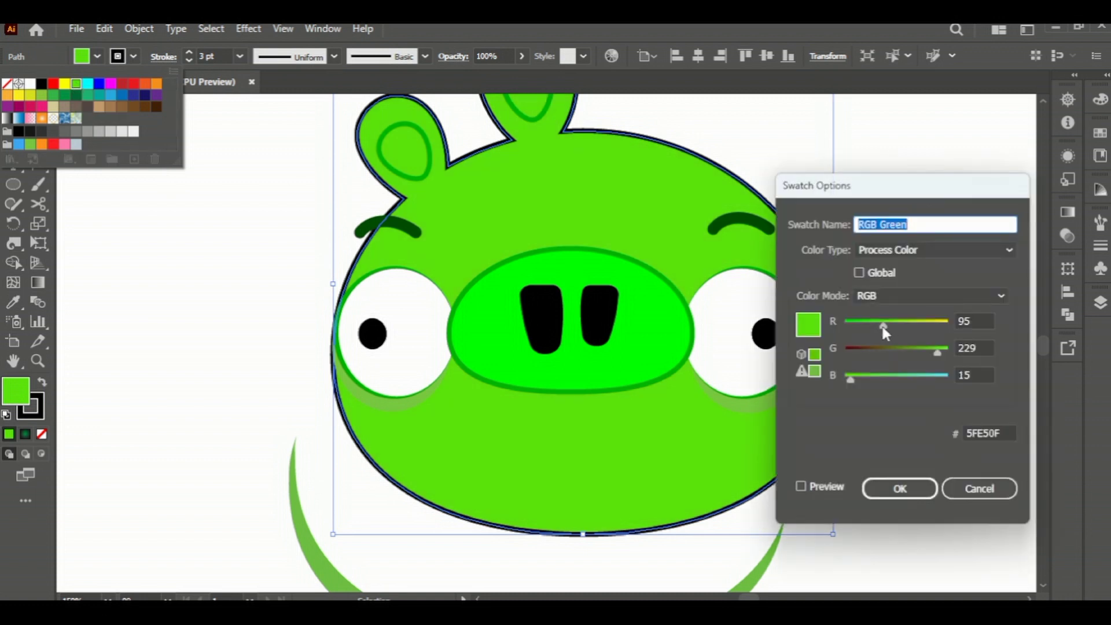
{"action": "left_click_drag", "start_coordinate": [850, 378], "coordinate": [889, 376]}
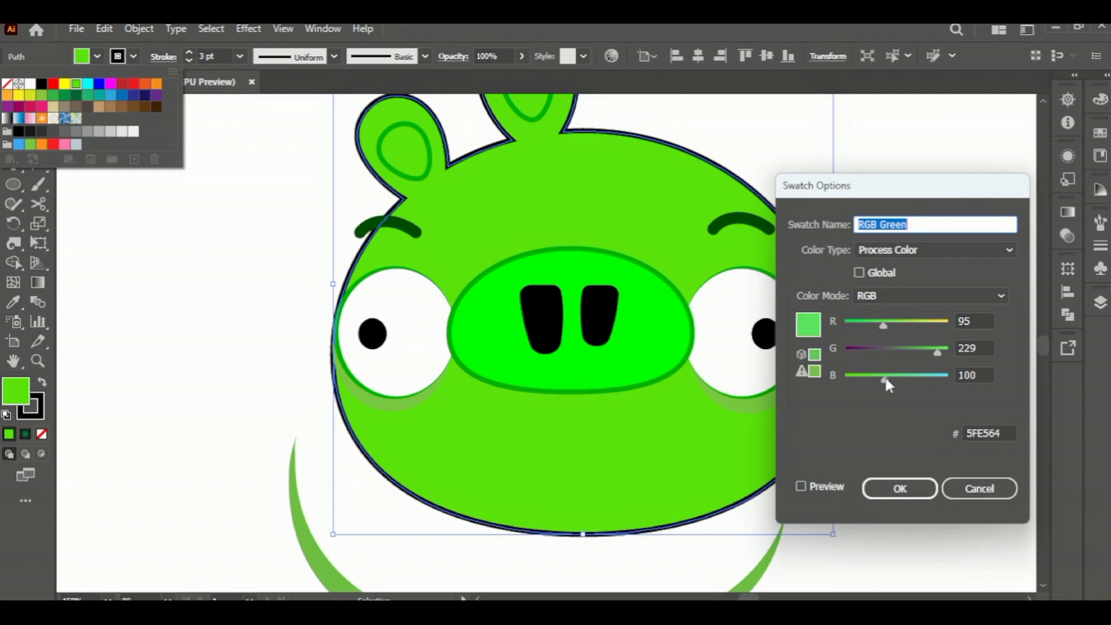
{"action": "left_click", "coordinate": [900, 490]}
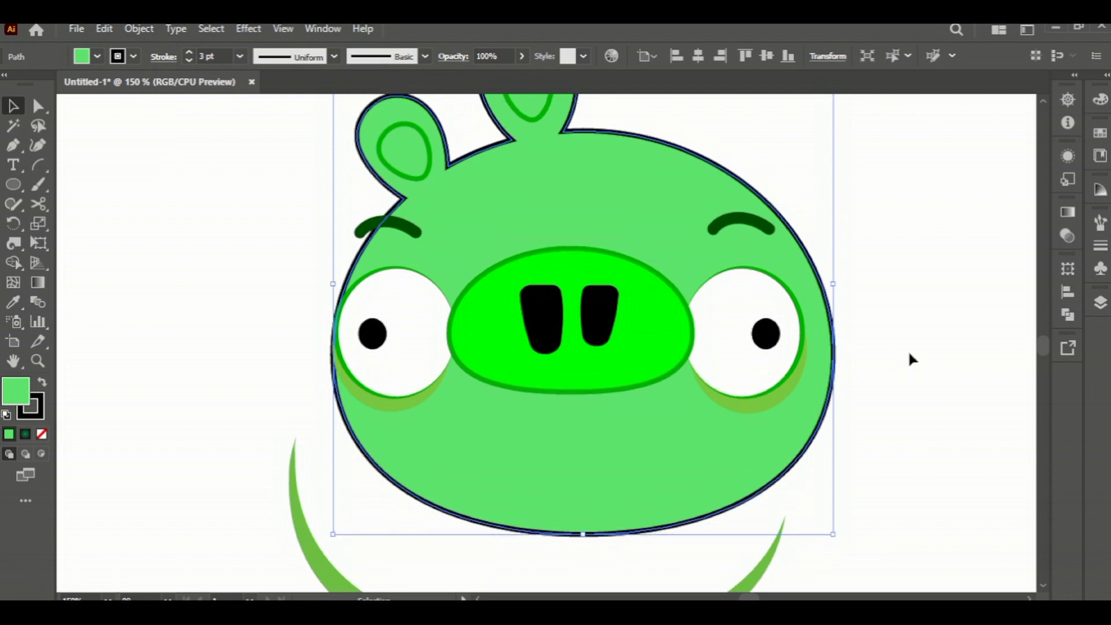
- Adjust the swatch to red 2 and blue 63, giving the head bright green 02E53F
{"action": "left_click", "coordinate": [98, 56]}
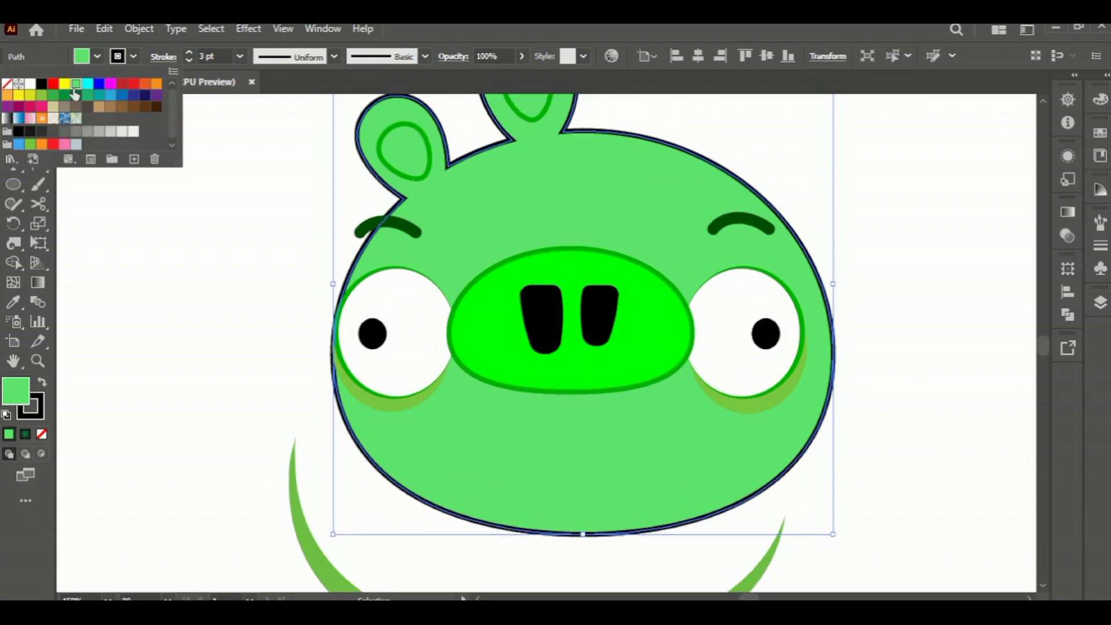
{"action": "double_click", "coordinate": [76, 85]}
{"action": "left_click_drag", "start_coordinate": [888, 330], "coordinate": [845, 324]}
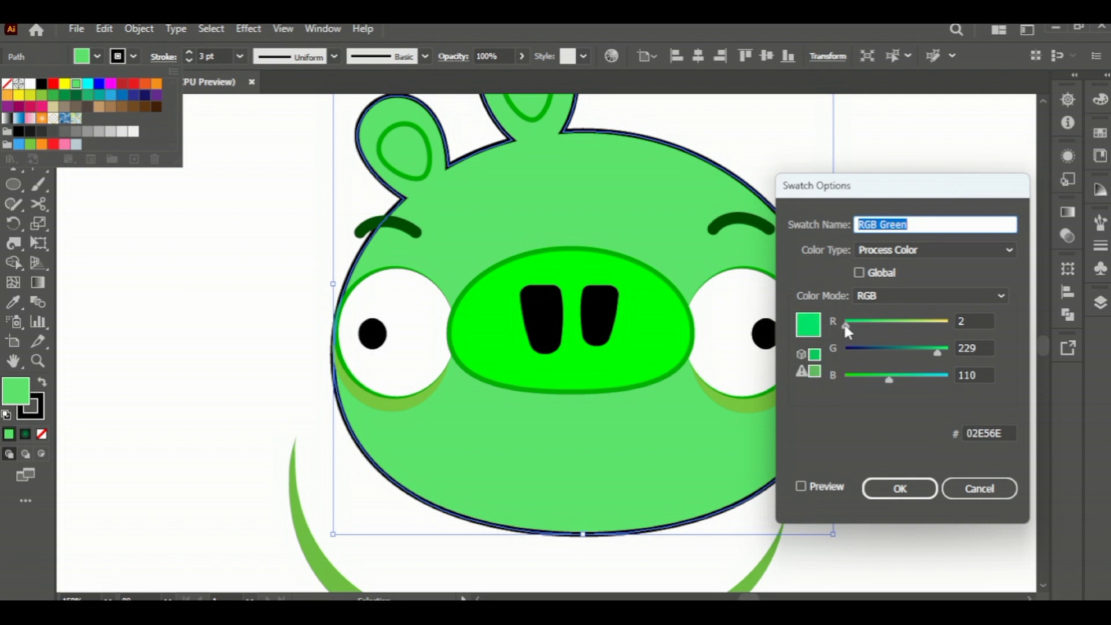
{"action": "left_click_drag", "start_coordinate": [890, 380], "coordinate": [871, 382]}
{"action": "left_click", "coordinate": [914, 486]}
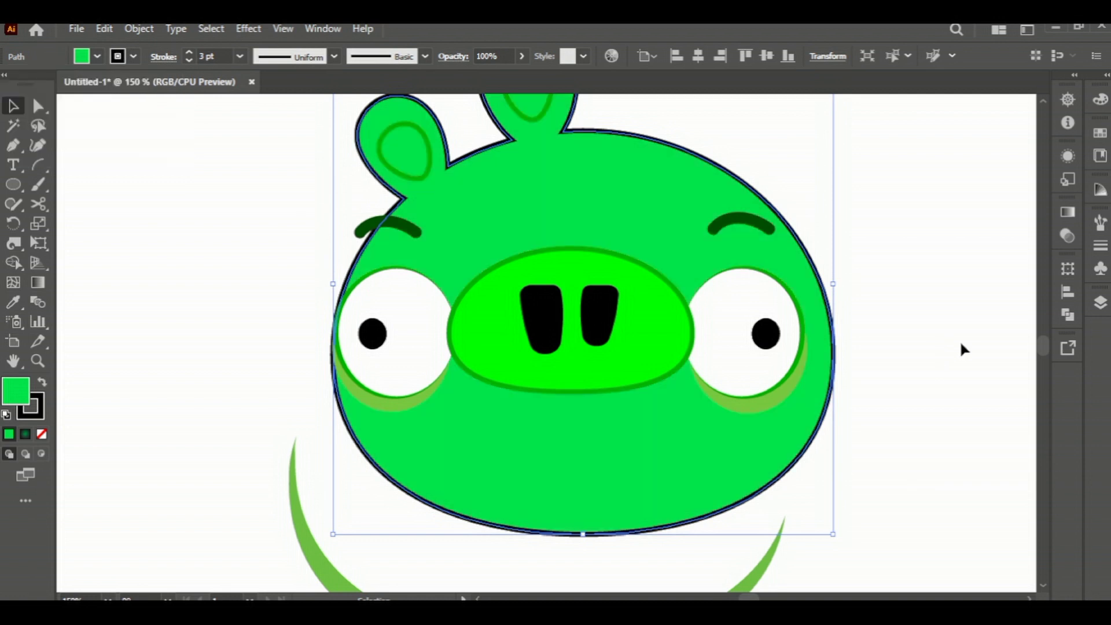
{"action": "left_click", "coordinate": [960, 344]}
{"action": "scroll", "coordinate": [961, 344], "scroll_direction": "up", "scroll_amount": 3}
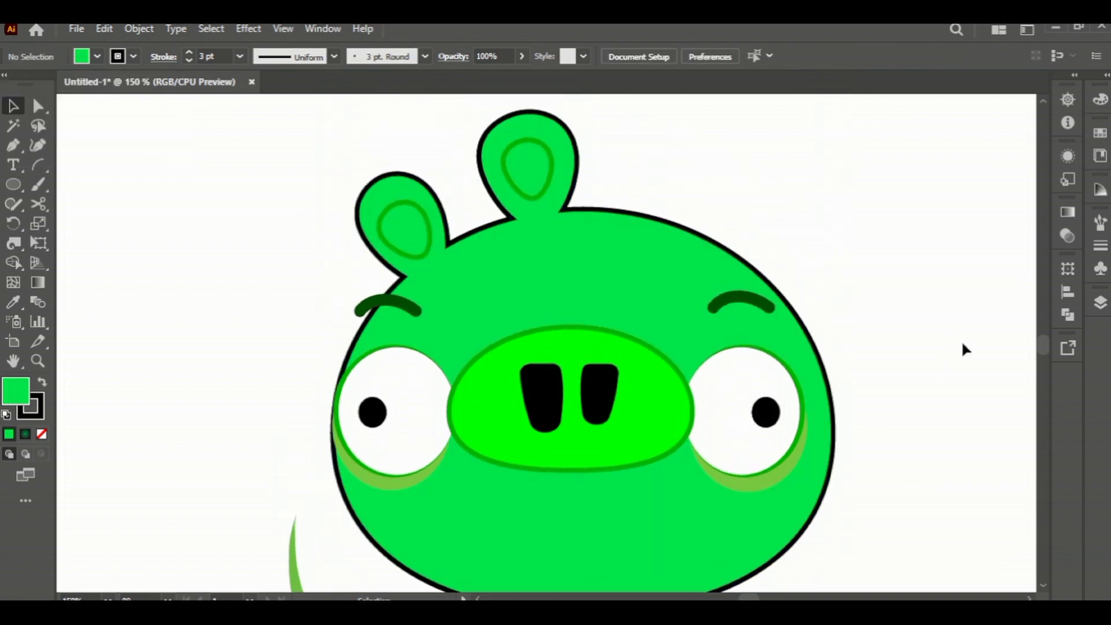
{"action": "left_click", "coordinate": [517, 154]}
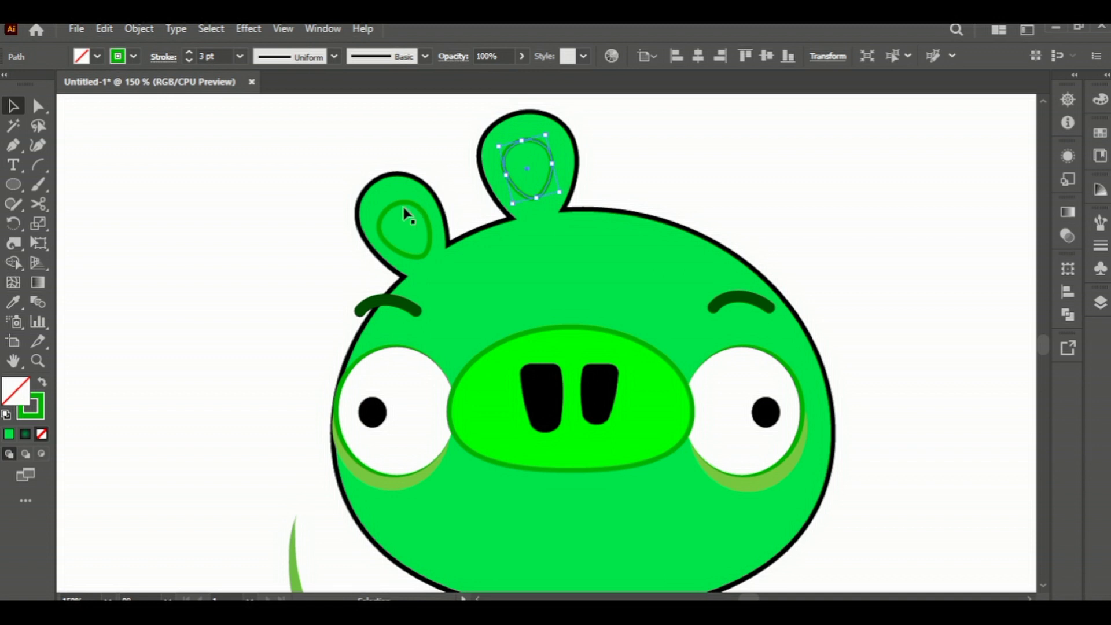
- Fill both inner ears with dark green sampled using the Eyedropper
{"action": "left_click", "coordinate": [13, 302]}
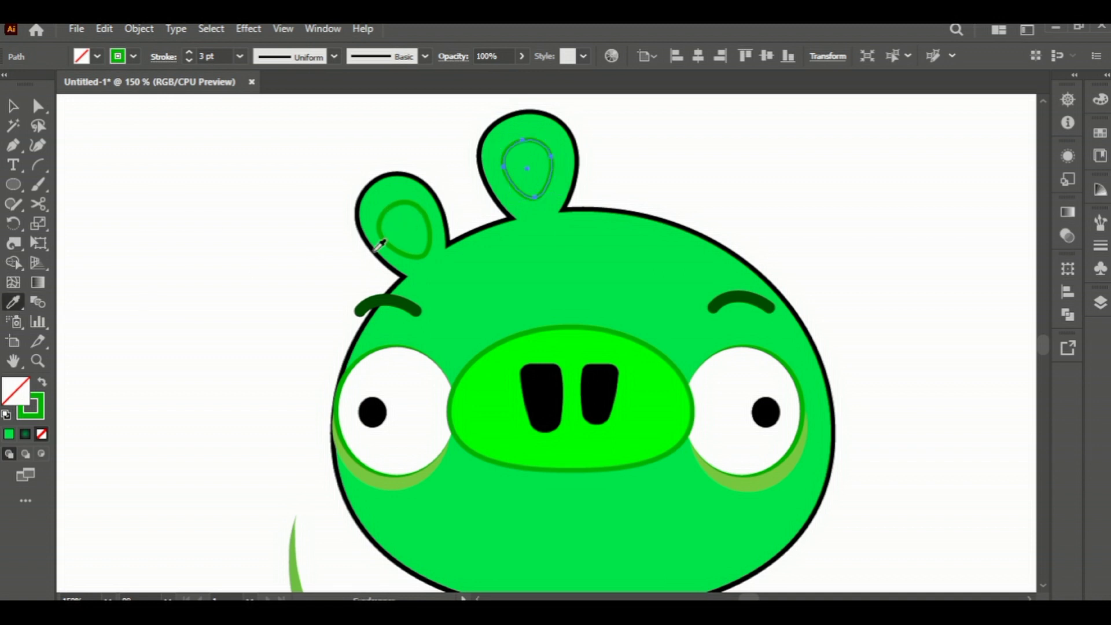
{"action": "left_click", "coordinate": [395, 230]}
{"action": "left_click", "coordinate": [433, 227], "text": "ctrl"}
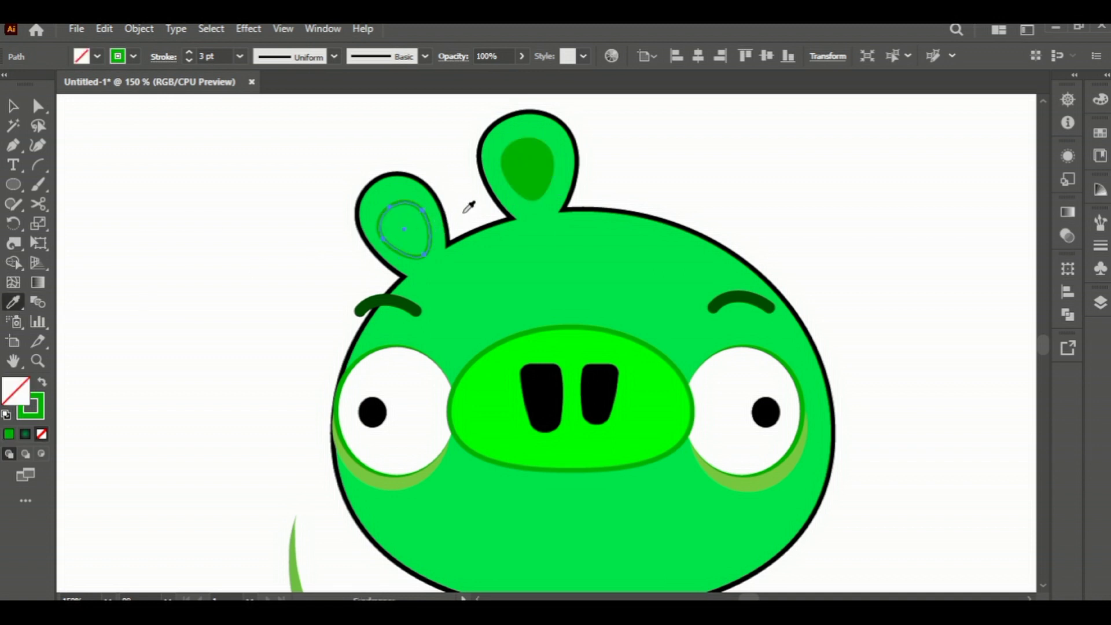
{"action": "left_click", "coordinate": [532, 169]}
{"action": "left_click", "coordinate": [12, 106]}
{"action": "left_click", "coordinate": [179, 228]}
- Move the light-green arc up to the bottom edge of the face
{"action": "scroll", "coordinate": [178, 228], "scroll_direction": "down", "scroll_amount": 4}
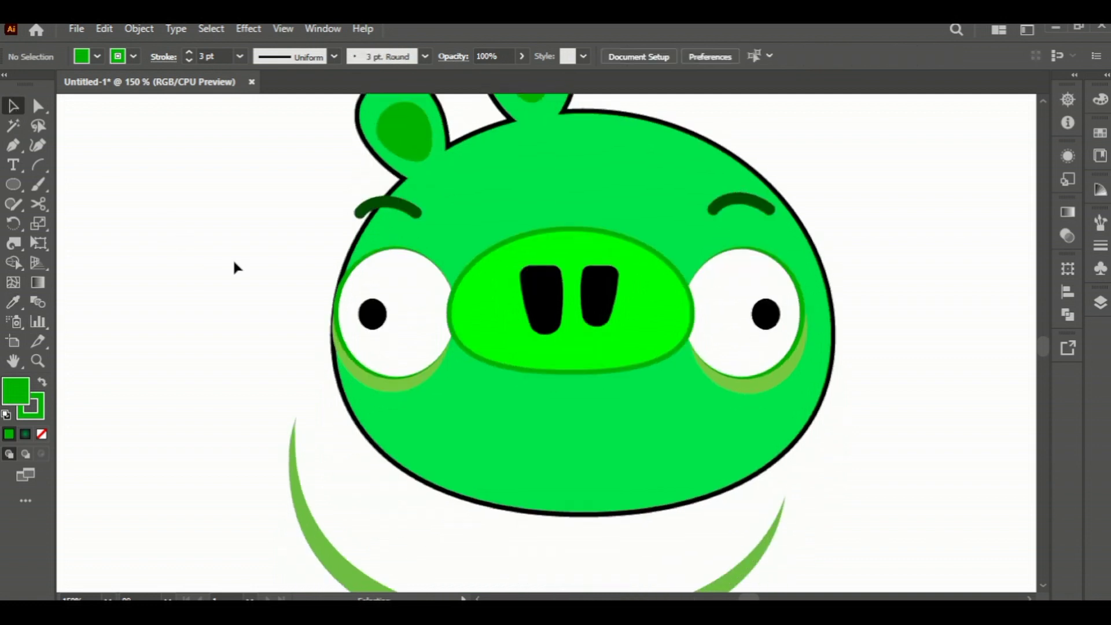
{"action": "scroll", "coordinate": [235, 267], "scroll_direction": "up", "scroll_amount": 1}
{"action": "left_click", "coordinate": [316, 566]}
{"action": "left_click_drag", "start_coordinate": [360, 491], "coordinate": [363, 440]}
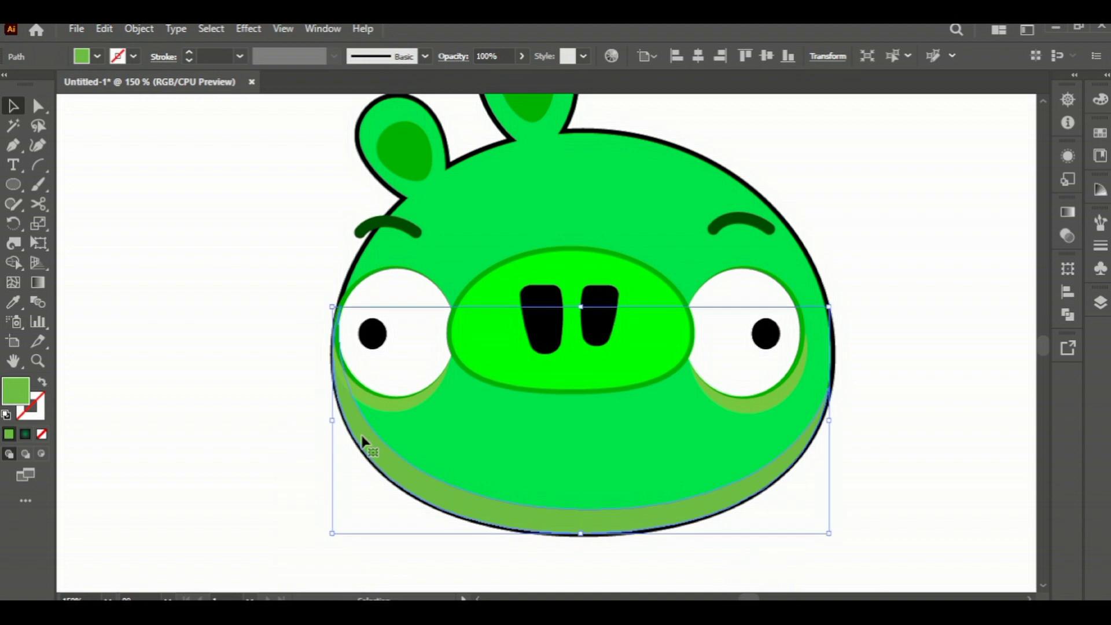
{"action": "scroll", "coordinate": [783, 472], "scroll_direction": "up", "scroll_amount": 1}
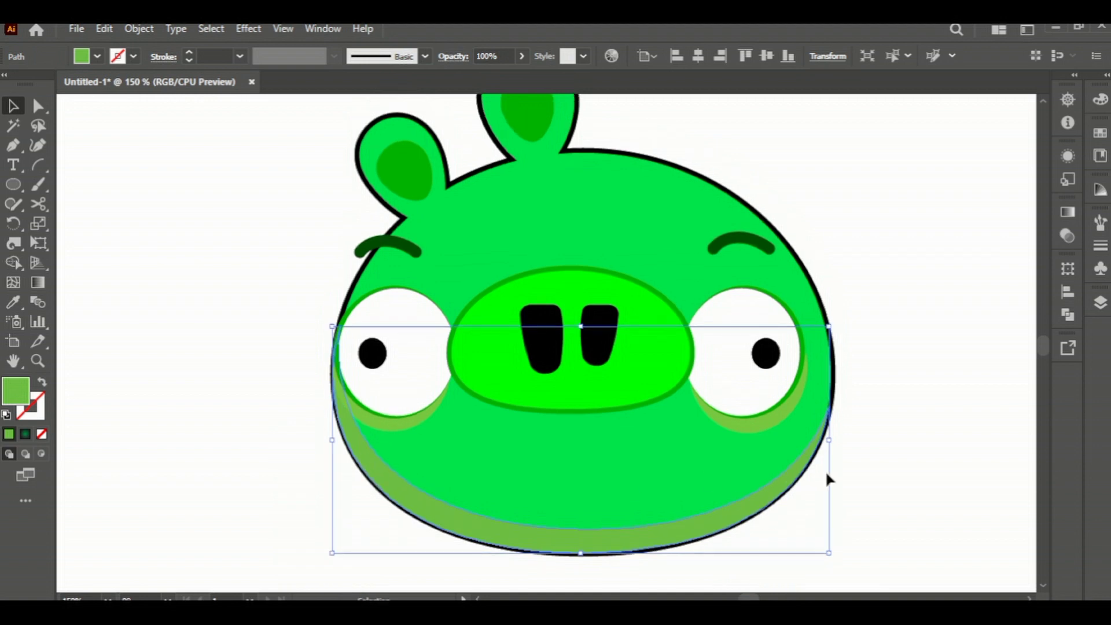
{"action": "scroll", "coordinate": [921, 463], "scroll_direction": "up", "scroll_amount": 1}
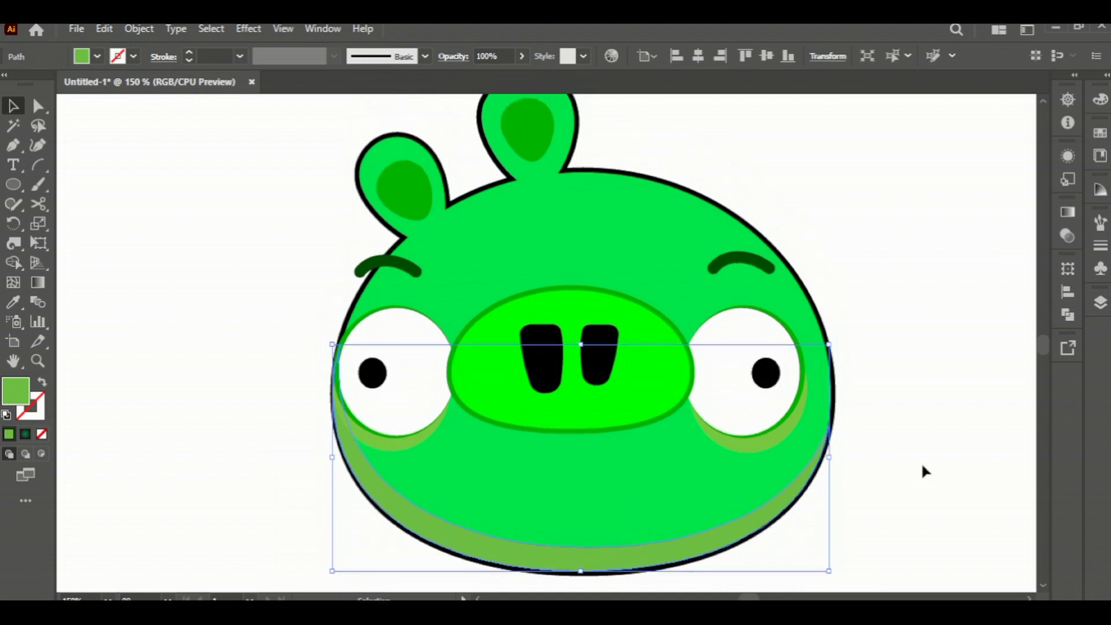
{"action": "left_click", "coordinate": [921, 462]}
{"action": "left_click", "coordinate": [769, 507]}
- Set the bottom arc's blend mode to Multiply at 33% opacity
{"action": "left_click", "coordinate": [1070, 214]}
{"action": "left_click", "coordinate": [949, 204]}
{"action": "left_click", "coordinate": [932, 229]}
{"action": "left_click", "coordinate": [903, 287]}
{"action": "left_click", "coordinate": [1028, 229]}
{"action": "left_click_drag", "start_coordinate": [1023, 249], "coordinate": [984, 249]}
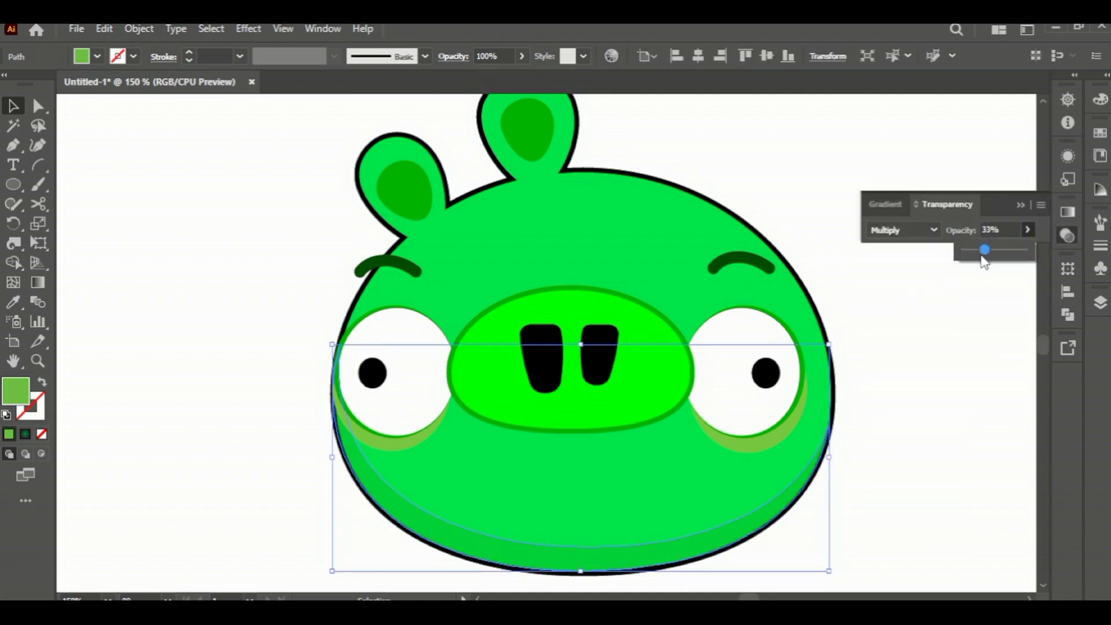
{"action": "left_click", "coordinate": [968, 333]}
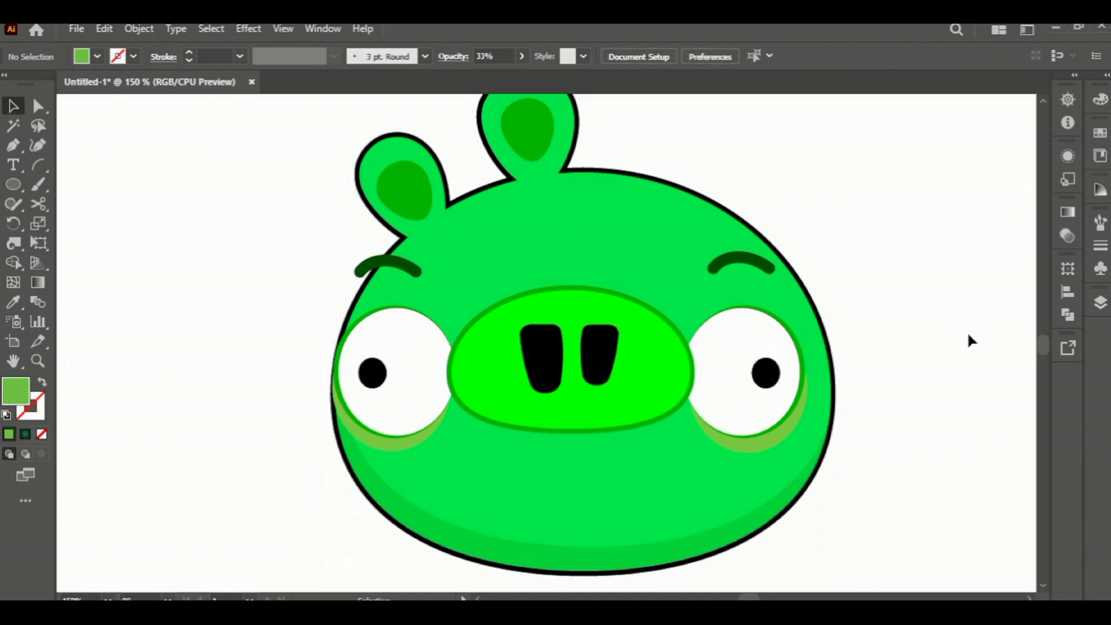
{"action": "left_click", "coordinate": [779, 440]}
- Set the right eye shadow ellipse to Multiply at about 30% opacity
{"action": "left_click", "coordinate": [1068, 234]}
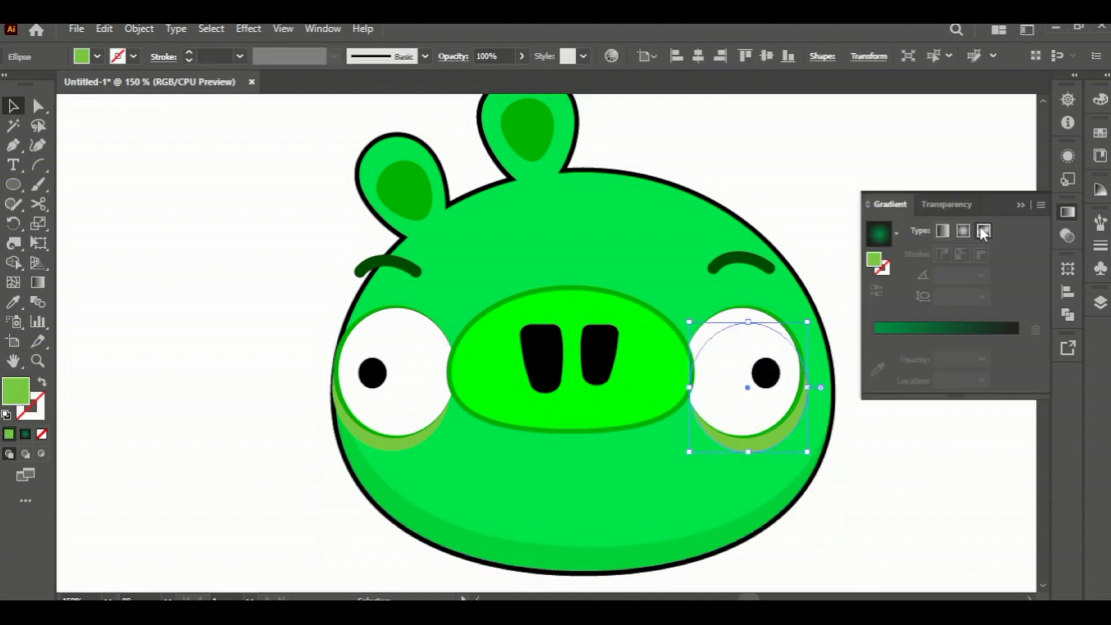
{"action": "left_click", "coordinate": [914, 230]}
{"action": "left_click", "coordinate": [898, 292]}
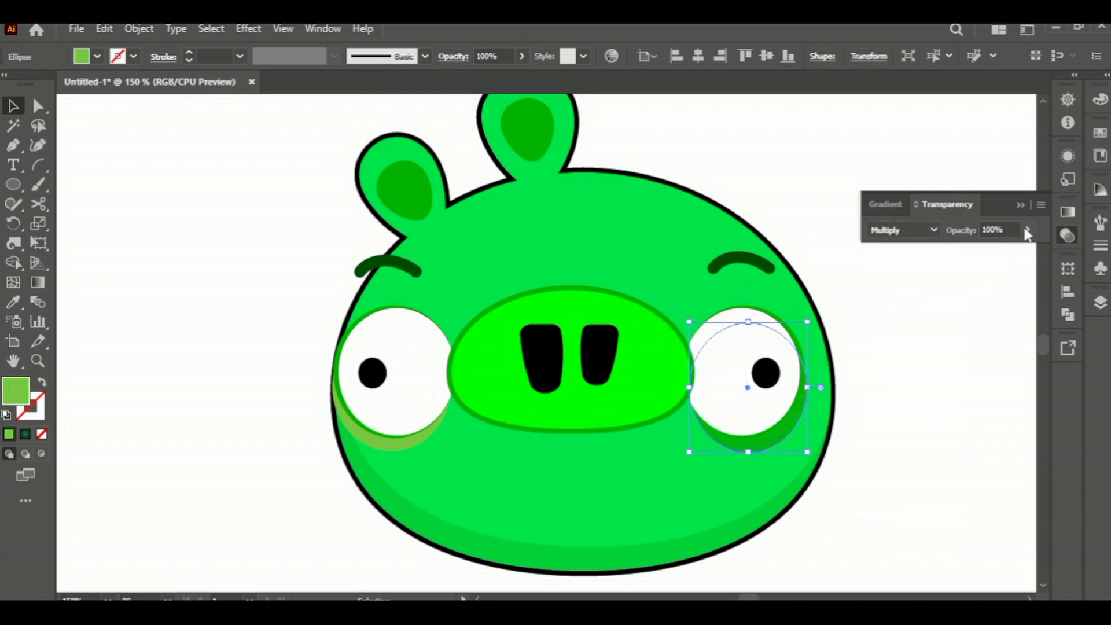
{"action": "left_click", "coordinate": [1027, 230]}
{"action": "left_click_drag", "start_coordinate": [1026, 249], "coordinate": [983, 257]}
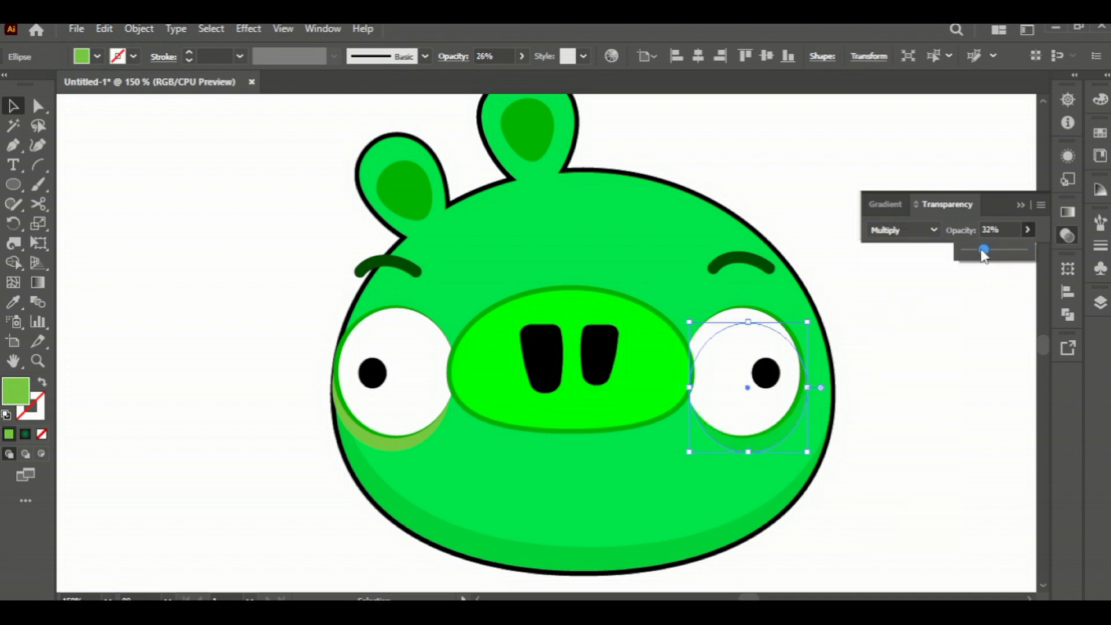
{"action": "left_click", "coordinate": [999, 260]}
{"action": "left_click", "coordinate": [961, 346]}
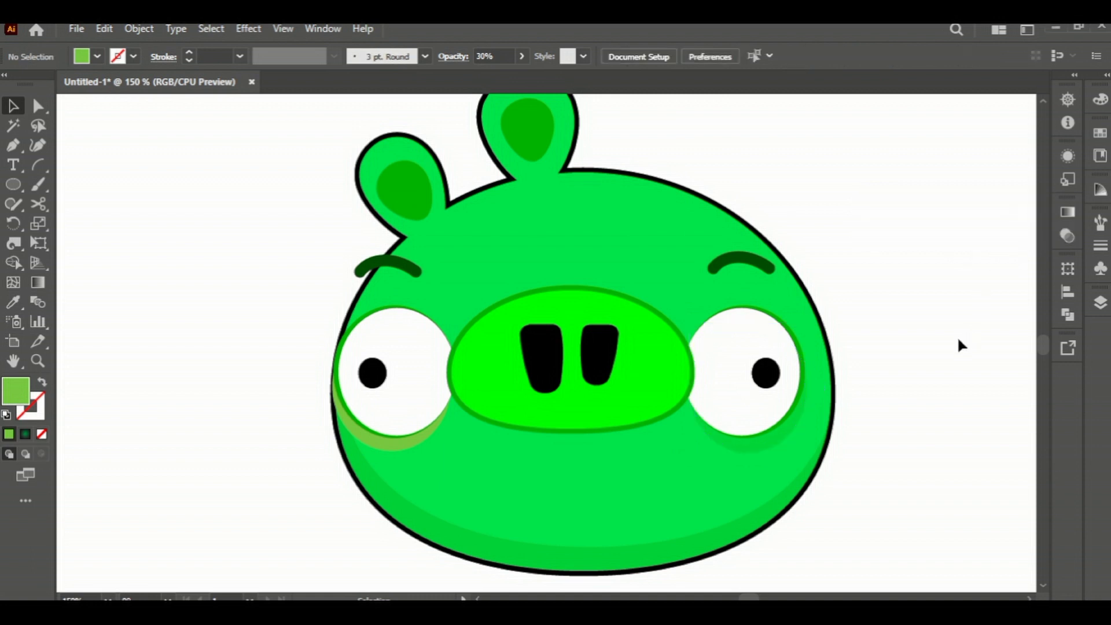
- Set the left eye shadow ellipse to Multiply at 30% opacity
{"action": "left_click", "coordinate": [424, 446]}
{"action": "left_click", "coordinate": [1068, 236]}
{"action": "left_click", "coordinate": [946, 204]}
{"action": "left_click", "coordinate": [903, 230]}
{"action": "left_click", "coordinate": [900, 287]}
{"action": "left_click", "coordinate": [991, 230]}
{"action": "type", "text": "30"}
{"action": "key", "text": "Return"}
{"action": "left_click", "coordinate": [995, 288]}
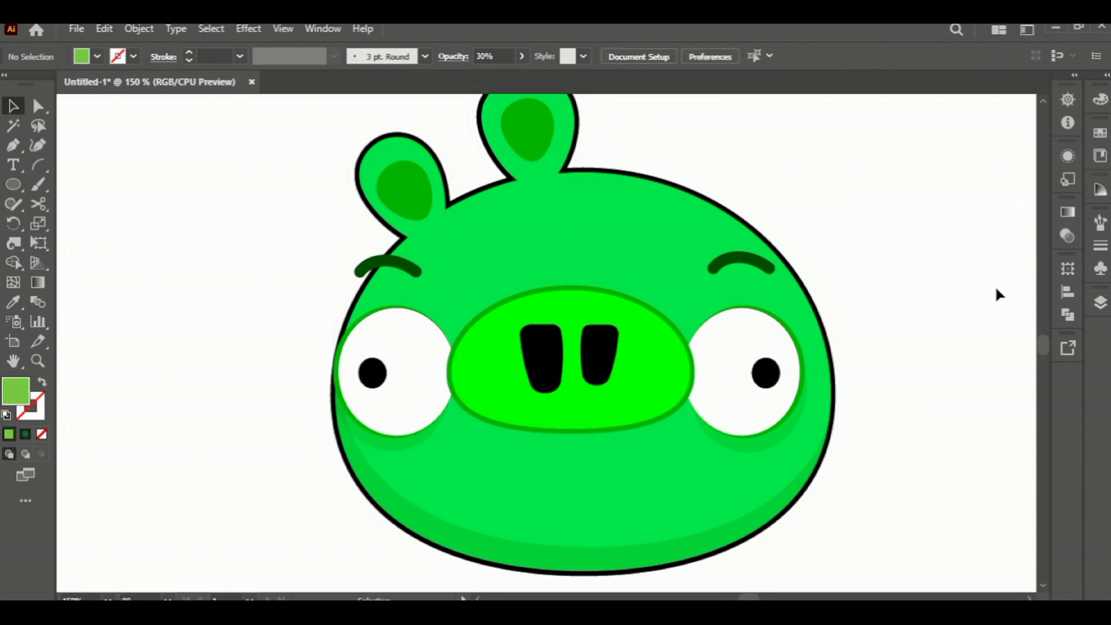
- Lower the bottom shading arc's opacity to 30%
{"action": "left_click", "coordinate": [354, 455]}
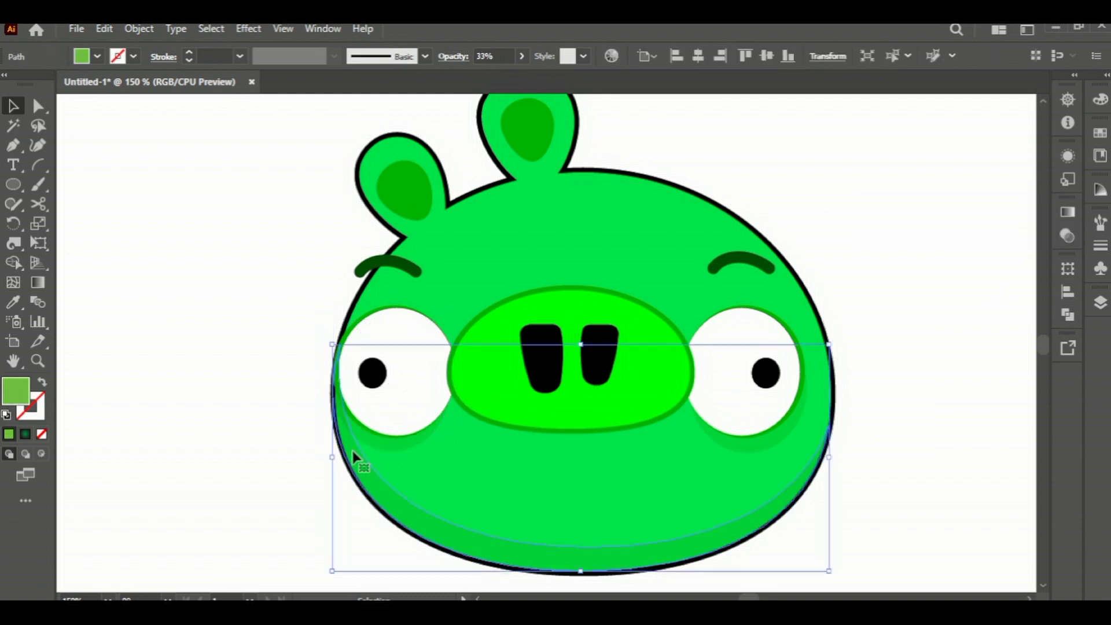
{"action": "left_click", "coordinate": [1068, 209]}
{"action": "left_click", "coordinate": [945, 203]}
{"action": "left_click", "coordinate": [990, 229]}
{"action": "type", "text": "30"}
{"action": "key", "text": "Return"}
{"action": "left_click", "coordinate": [963, 304]}
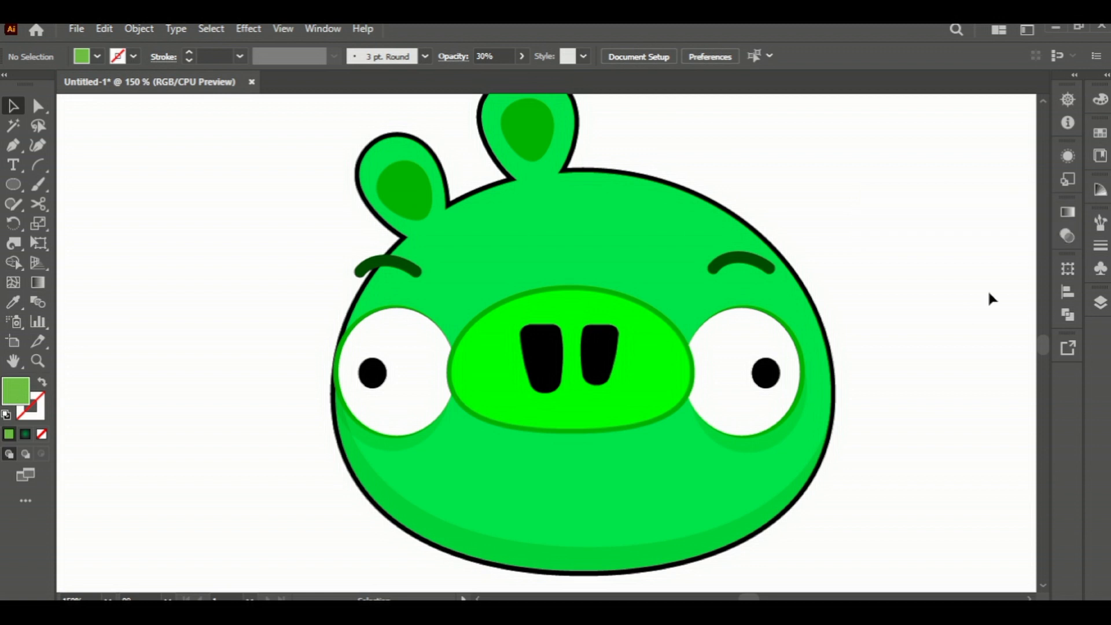
{"action": "scroll", "coordinate": [985, 331], "scroll_direction": "up", "scroll_amount": 1}
{"action": "left_click", "coordinate": [753, 284]}
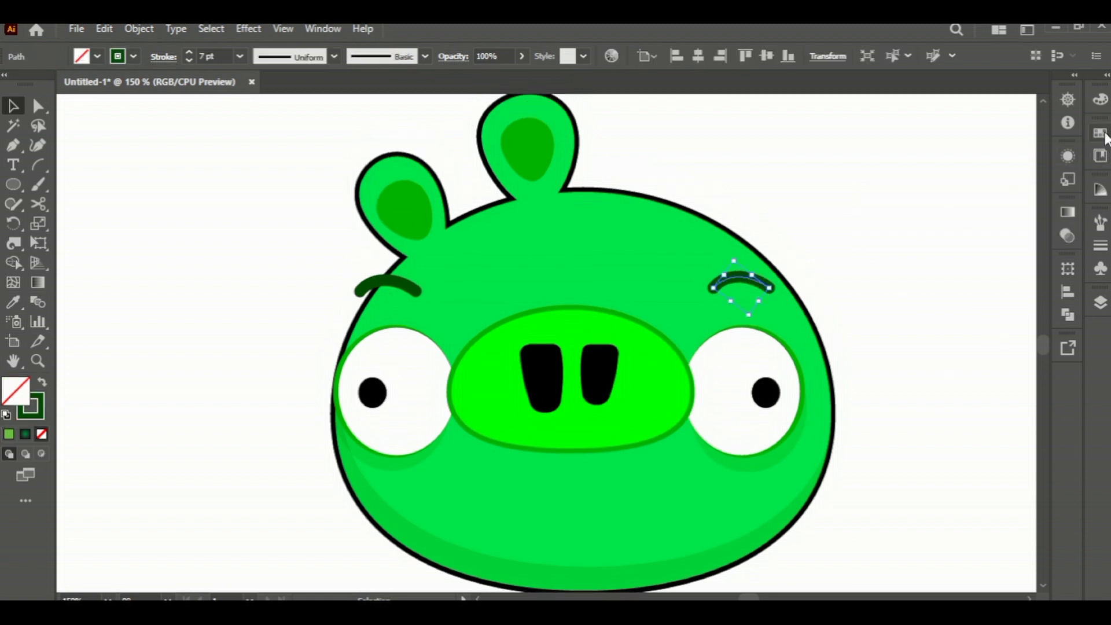
- Draw an ellipse to the left of the pig
{"action": "left_click", "coordinate": [890, 230]}
{"action": "scroll", "coordinate": [839, 254], "scroll_direction": "down", "scroll_amount": 2}
{"action": "left_click", "coordinate": [20, 191]}
{"action": "mouse_move", "coordinate": [96, 166]}
{"action": "left_mouse_down"}
{"action": "mouse_move", "coordinate": [331, 335]}
{"action": "mouse_move", "coordinate": [330, 351]}
{"action": "left_mouse_up"}
{"action": "left_click", "coordinate": [38, 106]}
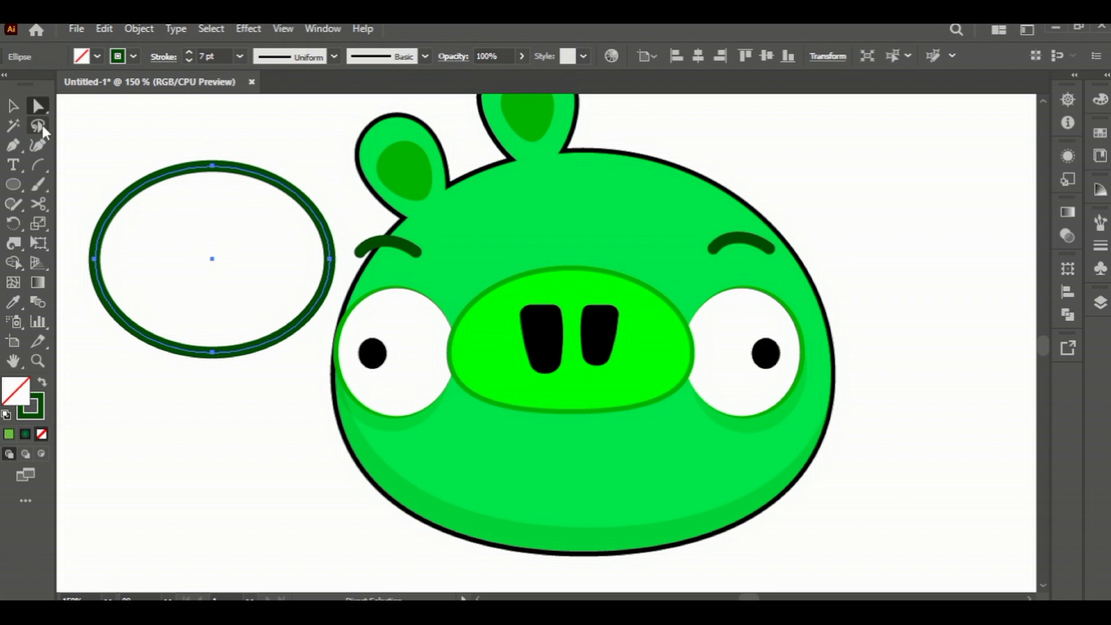
{"action": "left_click_drag", "start_coordinate": [101, 289], "coordinate": [90, 293]}
- Reshape the ellipse's lower curves and pull its top anchor down to flatten the top
{"action": "left_click_drag", "start_coordinate": [13, 145], "coordinate": [35, 204]}
{"action": "left_click_drag", "start_coordinate": [95, 306], "coordinate": [81, 300]}
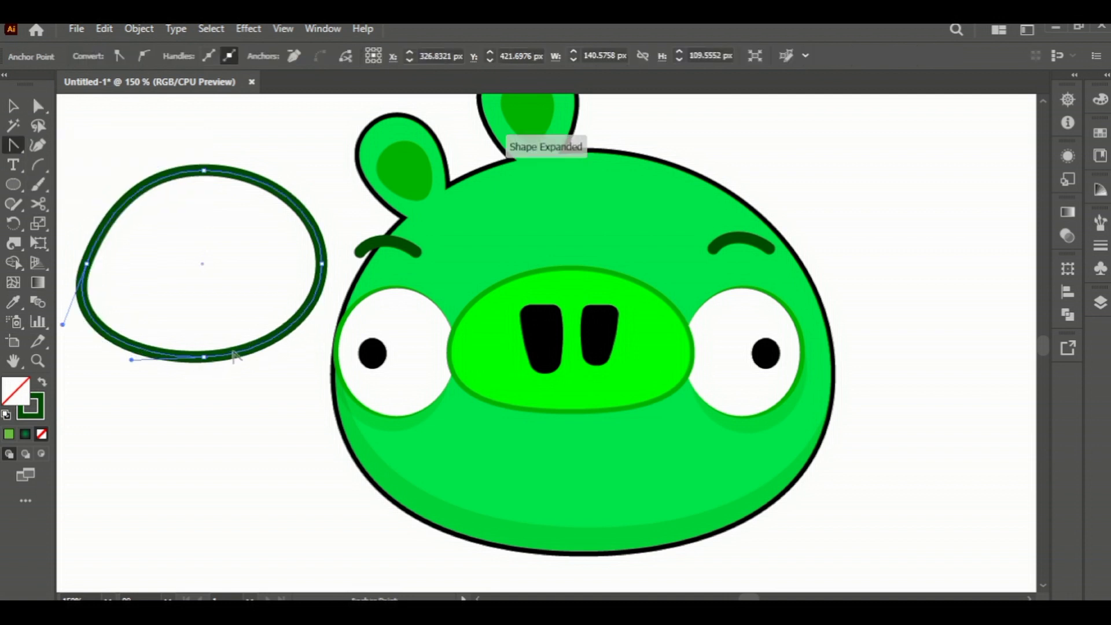
{"action": "mouse_move", "coordinate": [296, 329]}
{"action": "left_mouse_down"}
{"action": "mouse_move", "coordinate": [305, 332]}
{"action": "mouse_move", "coordinate": [276, 326]}
{"action": "left_mouse_up"}
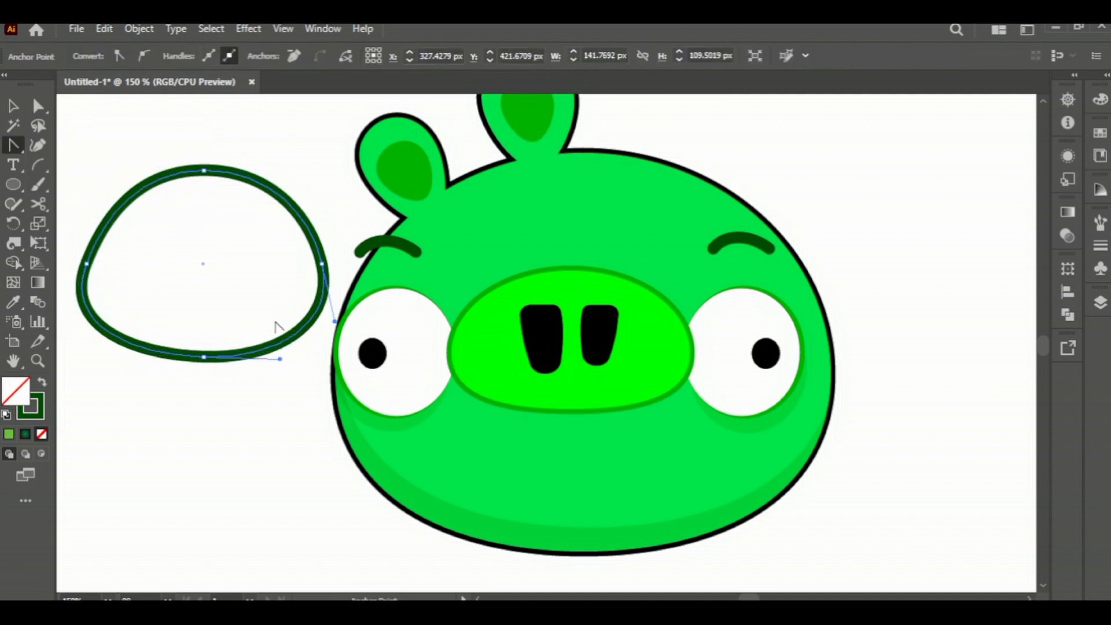
{"action": "left_click", "coordinate": [38, 105]}
{"action": "mouse_move", "coordinate": [215, 383]}
{"action": "left_mouse_down"}
{"action": "mouse_move", "coordinate": [177, 359]}
{"action": "mouse_move", "coordinate": [200, 404]}
{"action": "left_mouse_up"}
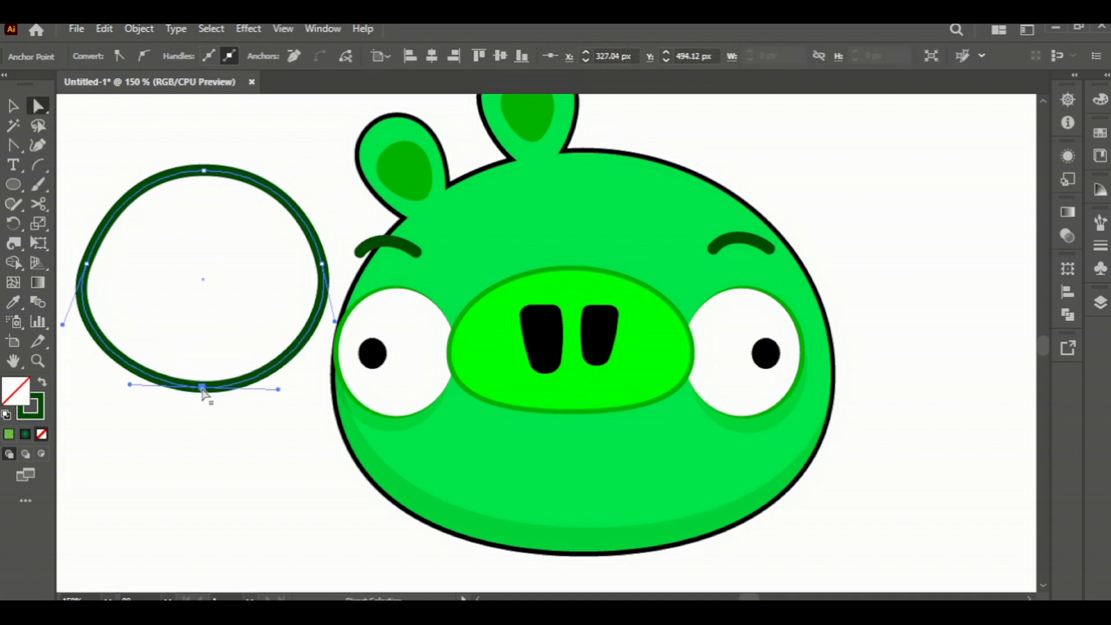
{"action": "left_click_drag", "start_coordinate": [204, 171], "coordinate": [206, 217]}
{"action": "key", "text": "v"}
{"action": "left_click", "coordinate": [168, 159]}
{"action": "left_click_drag", "start_coordinate": [115, 188], "coordinate": [150, 245]}
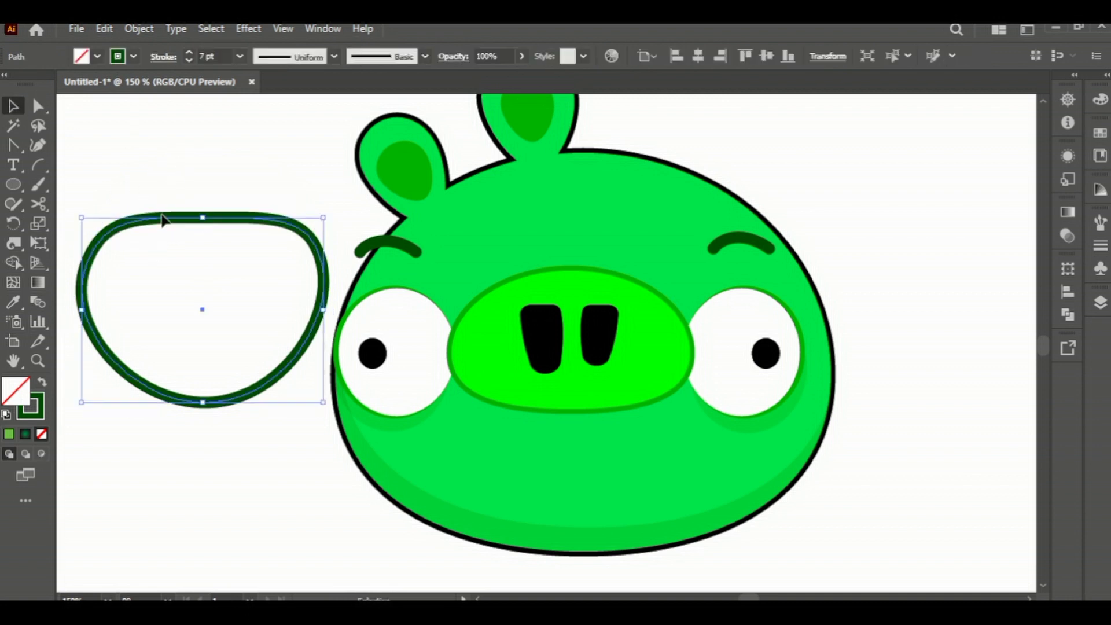
- Copy the pig's translucent shading style onto the new shape and place it under the snout
{"action": "left_click", "coordinate": [13, 302]}
{"action": "left_click", "coordinate": [448, 499]}
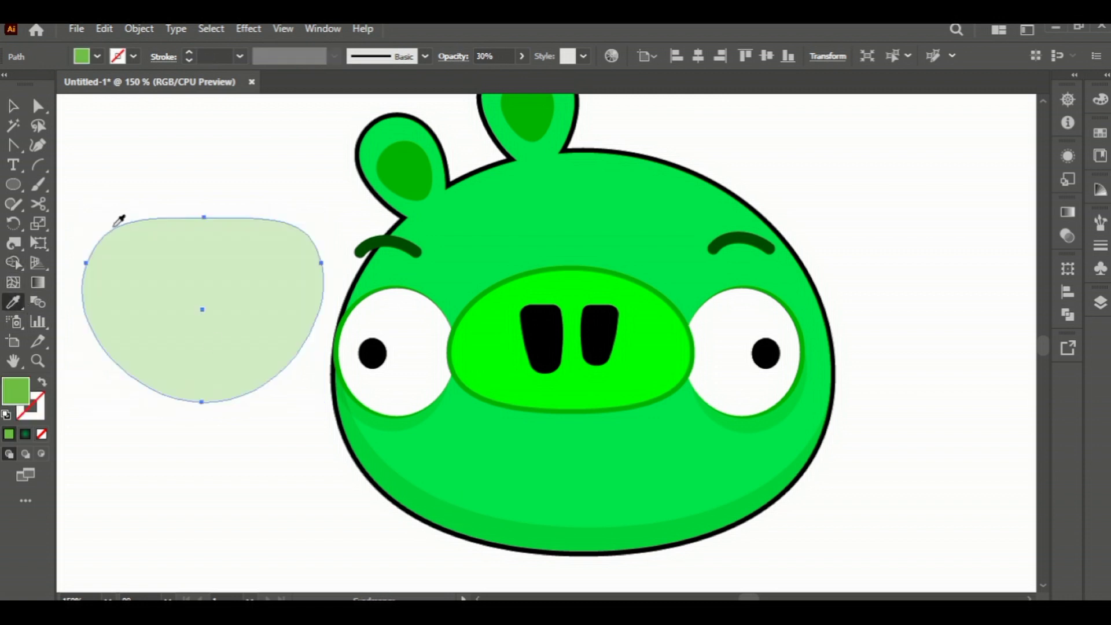
{"action": "left_click", "coordinate": [14, 108]}
{"action": "left_click", "coordinate": [69, 191]}
{"action": "left_click", "coordinate": [168, 307]}
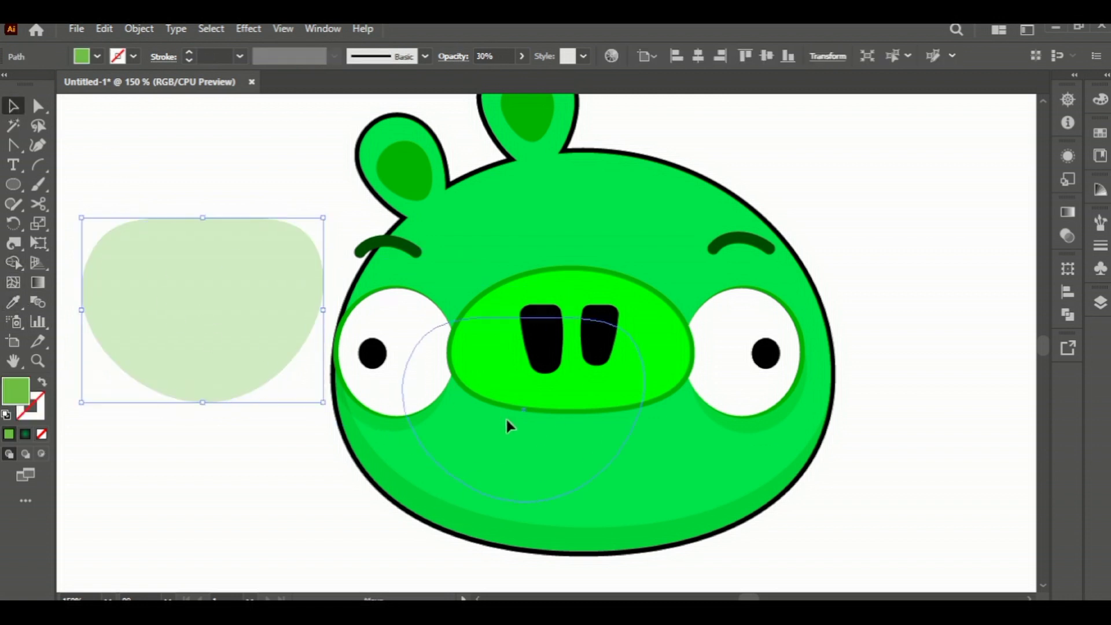
{"action": "left_click", "coordinate": [538, 380]}
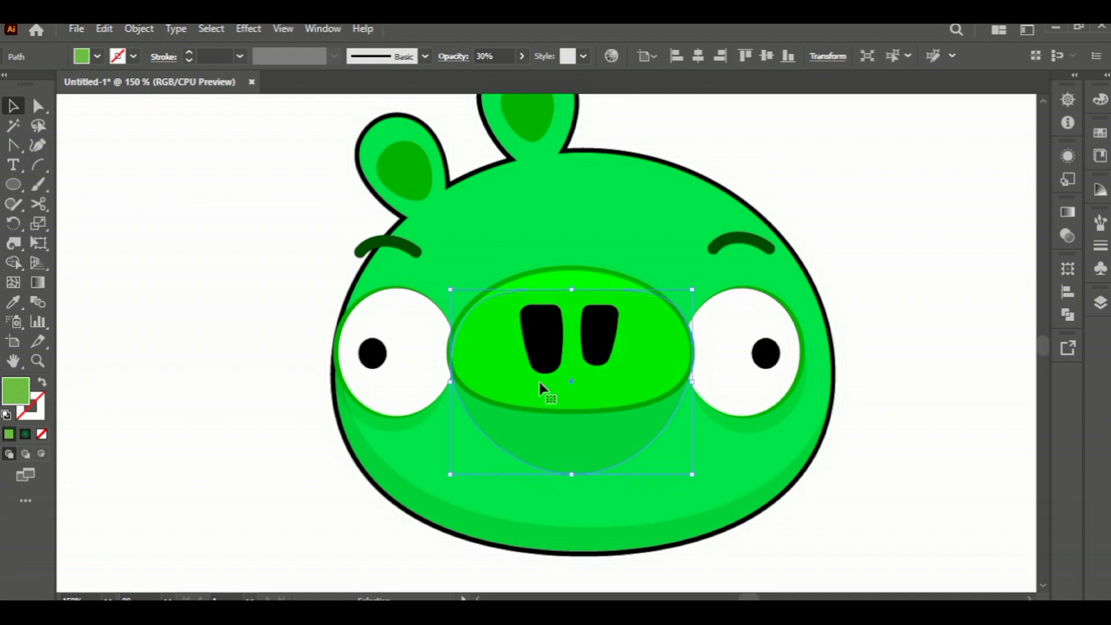
- Send the shading shape backward several times until it sits behind the snout
{"action": "right_click", "coordinate": [540, 406]}
{"action": "mouse_move", "coordinate": [581, 523]}
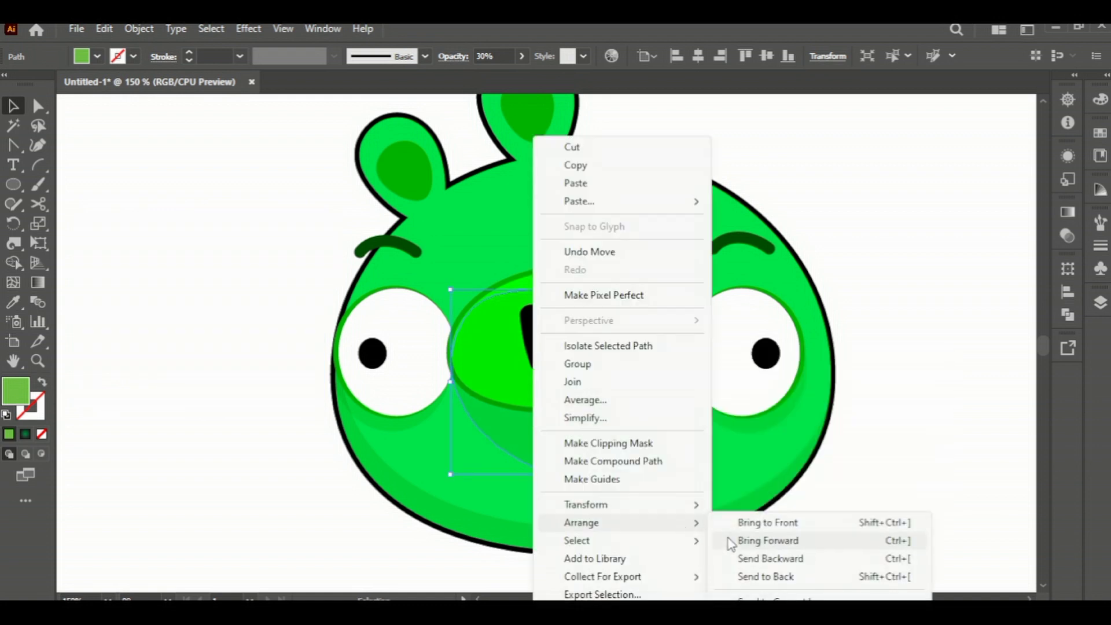
{"action": "left_click", "coordinate": [759, 558]}
{"action": "right_click", "coordinate": [644, 412]}
{"action": "left_click", "coordinate": [855, 559]}
{"action": "right_click", "coordinate": [662, 446]}
{"action": "left_click", "coordinate": [852, 559]}
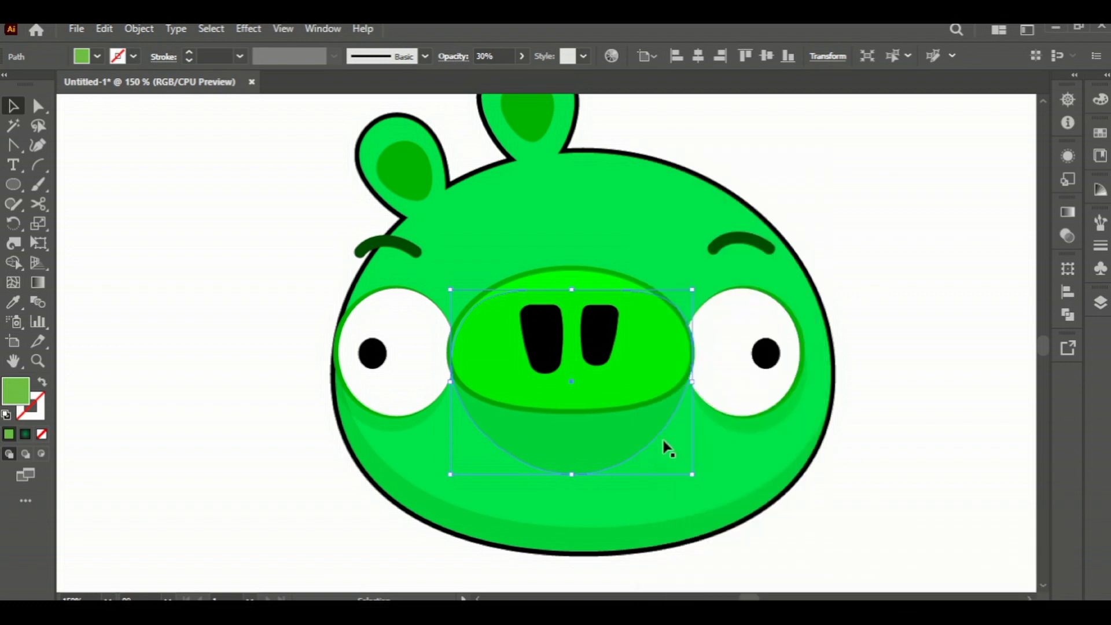
{"action": "right_click", "coordinate": [668, 449]}
{"action": "left_click", "coordinate": [846, 566]}
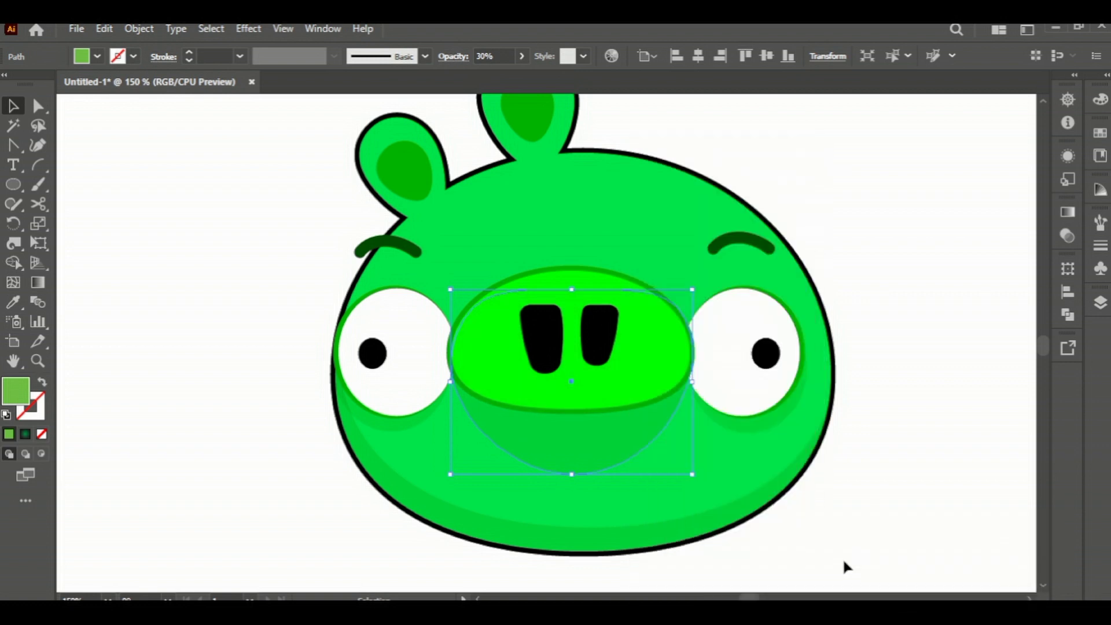
{"action": "left_click", "coordinate": [929, 471]}
- Narrow the shading shape from the left and nudge it slightly up-left
{"action": "left_click", "coordinate": [613, 431]}
{"action": "left_click_drag", "start_coordinate": [452, 384], "coordinate": [459, 383]}
{"action": "key", "text": "Left"}
{"action": "key", "text": "Up"}
{"action": "left_click", "coordinate": [931, 412]}
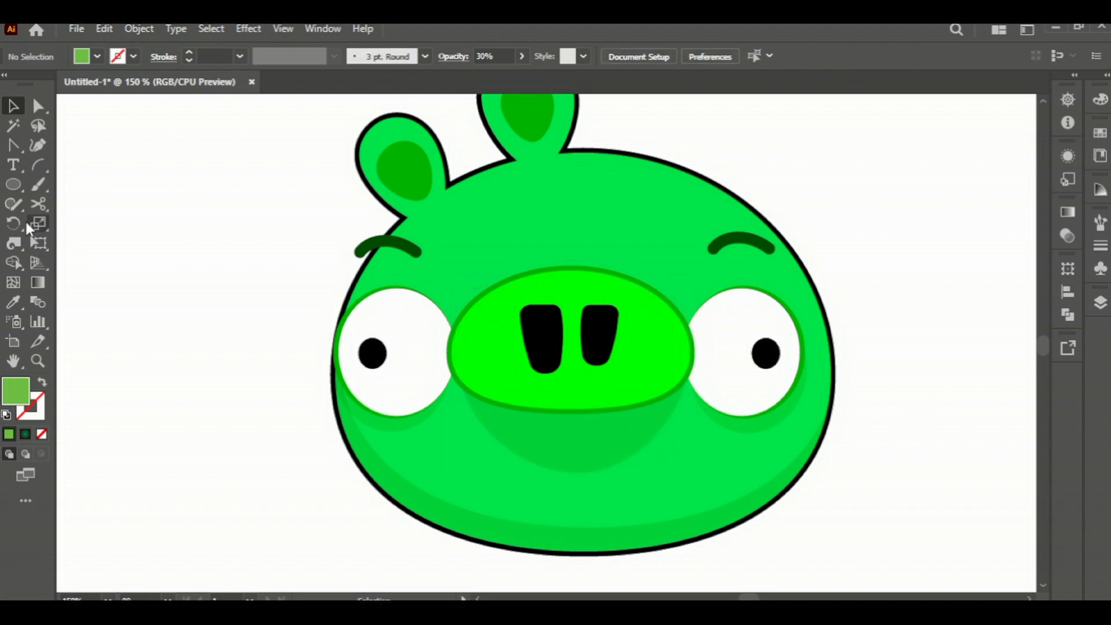
- Draw a curved path left of the pig with the Pen Tool
{"action": "left_click", "coordinate": [14, 146]}
{"action": "left_click", "coordinate": [81, 145]}
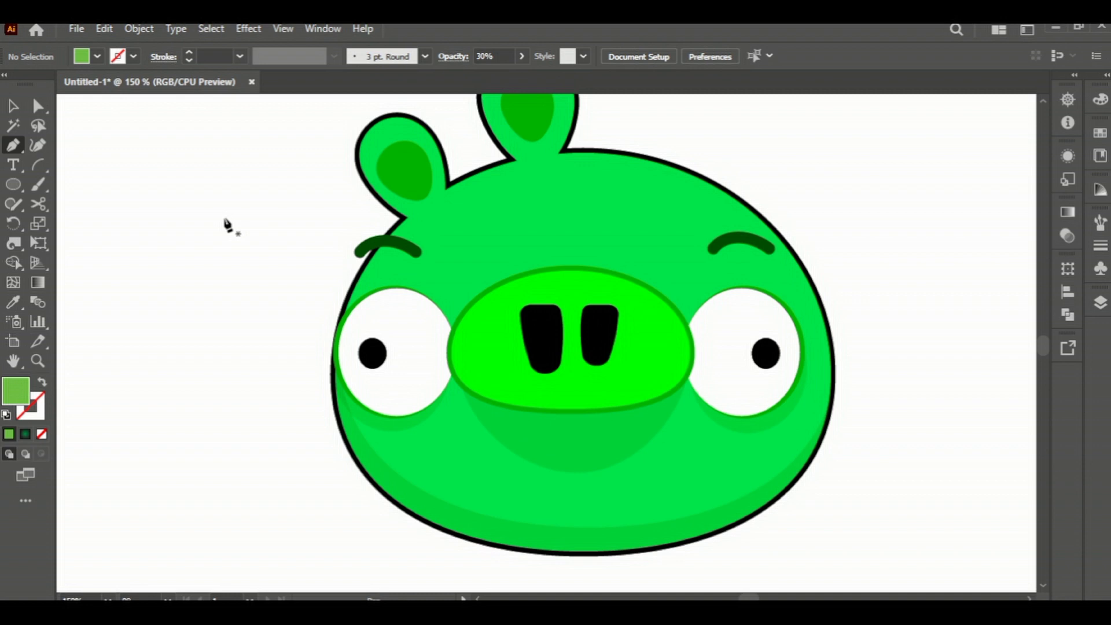
{"action": "left_click", "coordinate": [254, 218]}
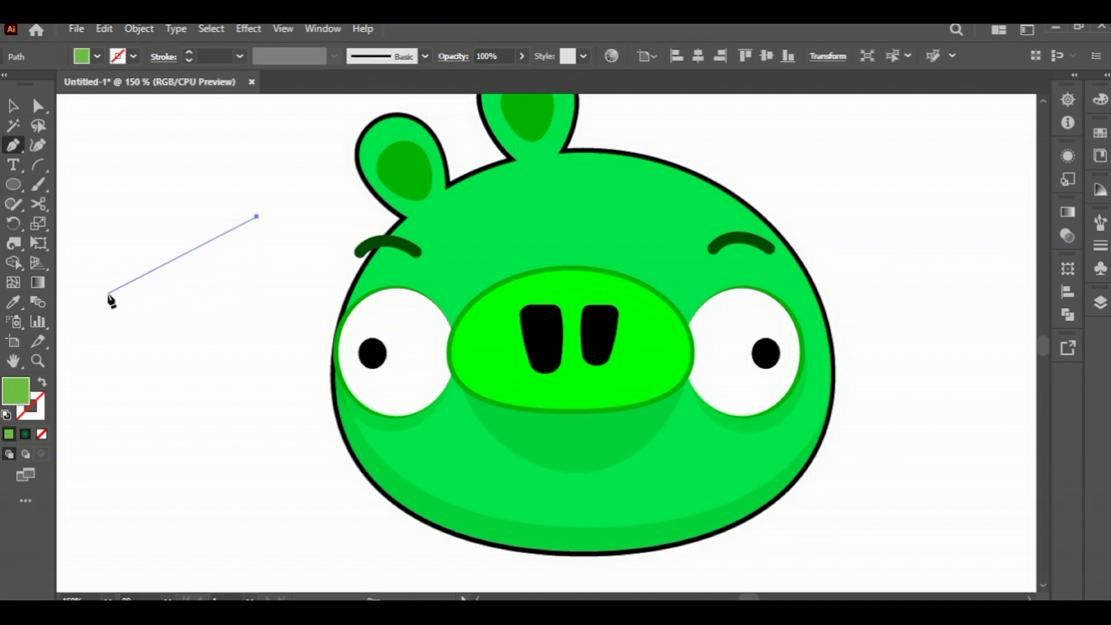
{"action": "left_click_drag", "start_coordinate": [109, 298], "coordinate": [61, 230]}
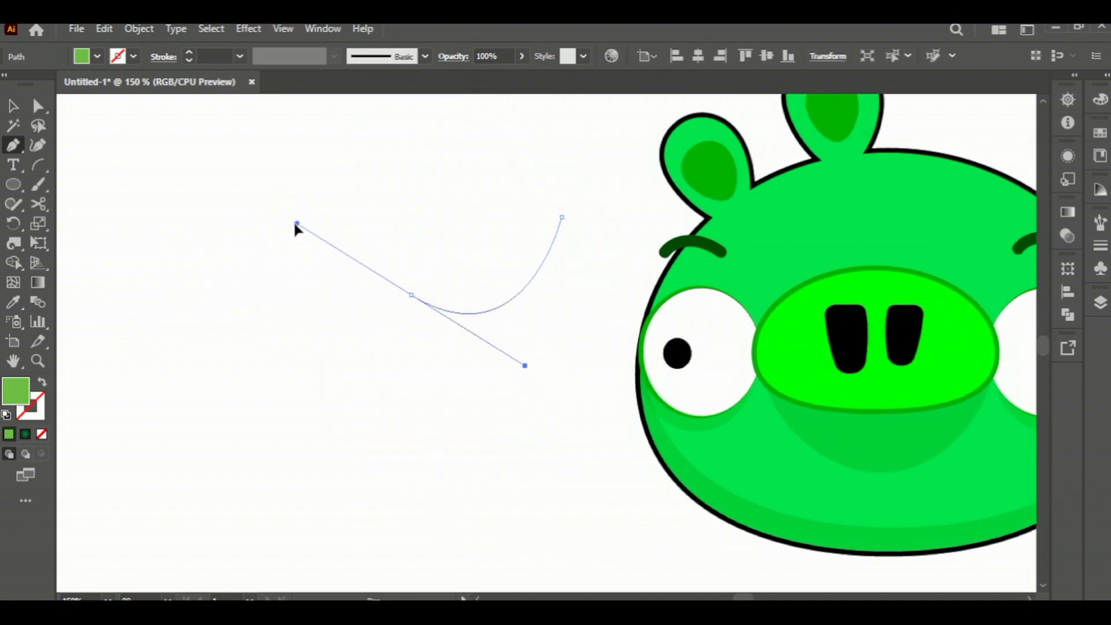
{"action": "left_click_drag", "start_coordinate": [229, 211], "coordinate": [255, 222]}
{"action": "key", "text": "v"}
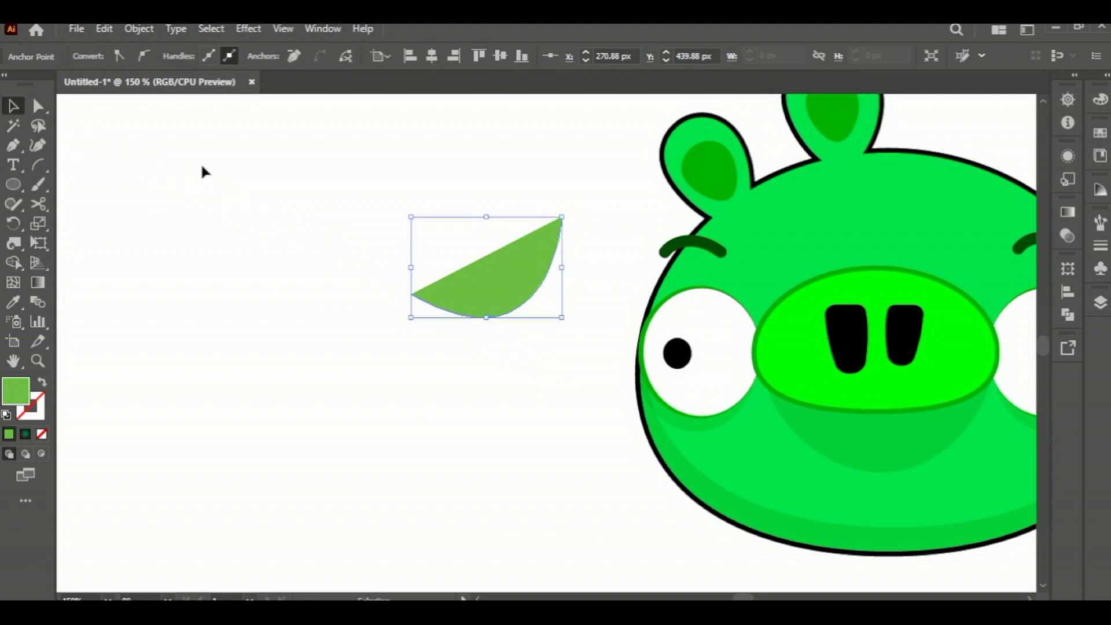
{"action": "left_click", "coordinate": [453, 315]}
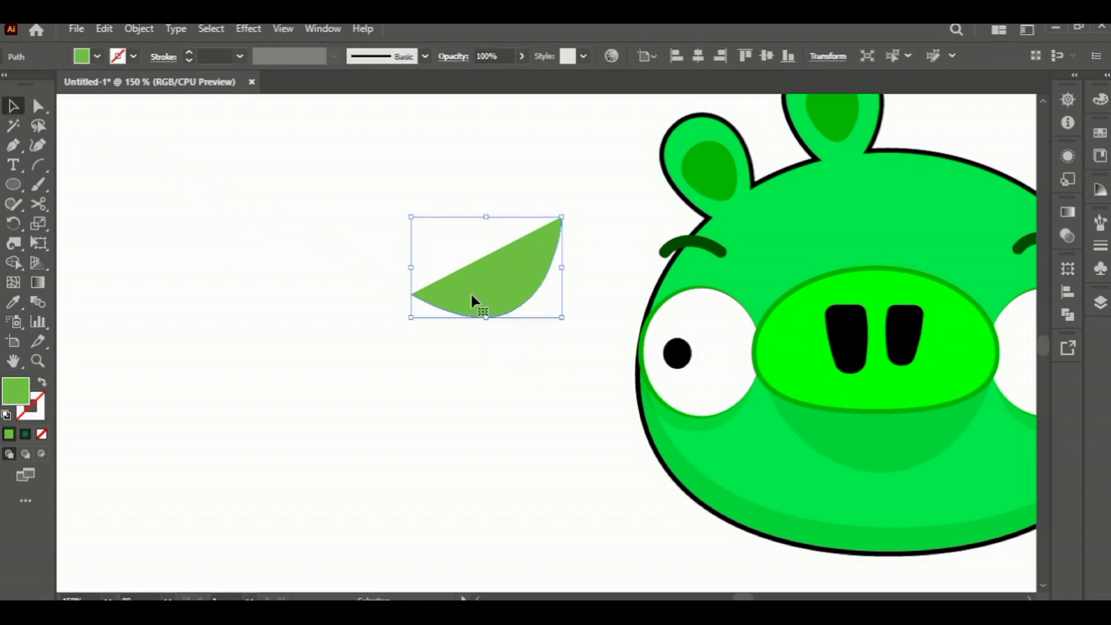
- Give the curve no fill and a black stroke
{"action": "left_click", "coordinate": [133, 56]}
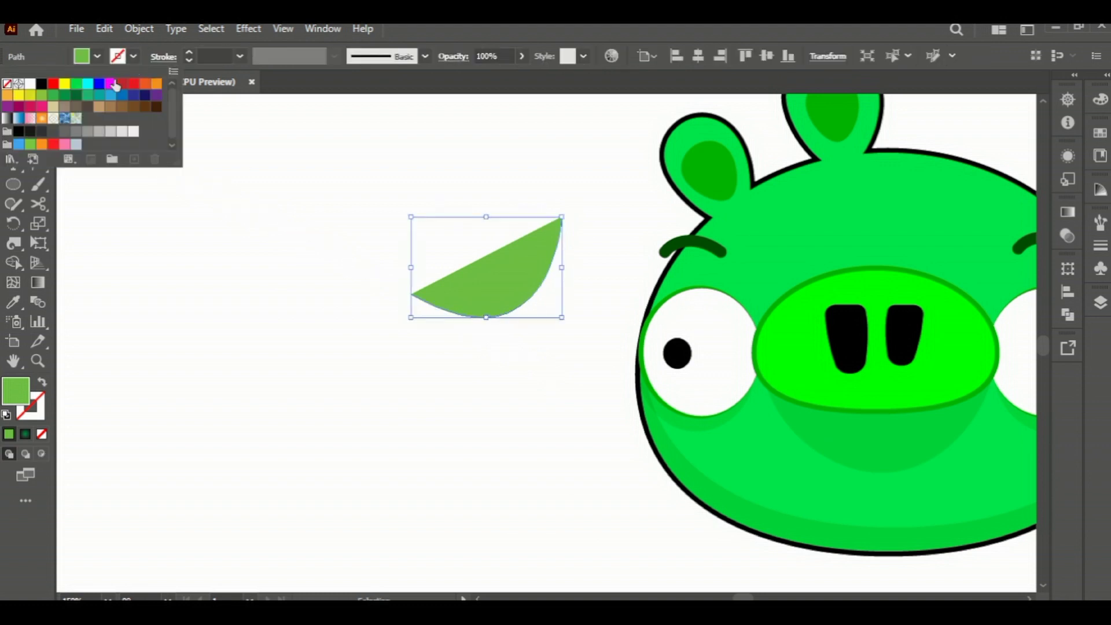
{"action": "left_click", "coordinate": [40, 85]}
{"action": "left_click", "coordinate": [96, 56]}
{"action": "left_click", "coordinate": [7, 84]}
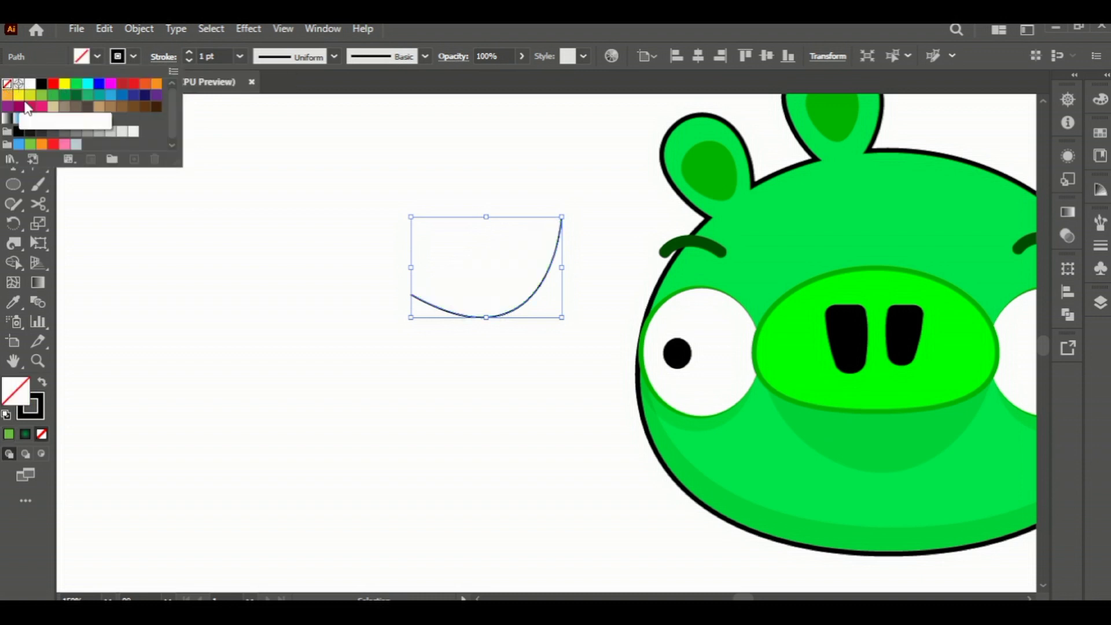
{"action": "key", "text": "Escape"}
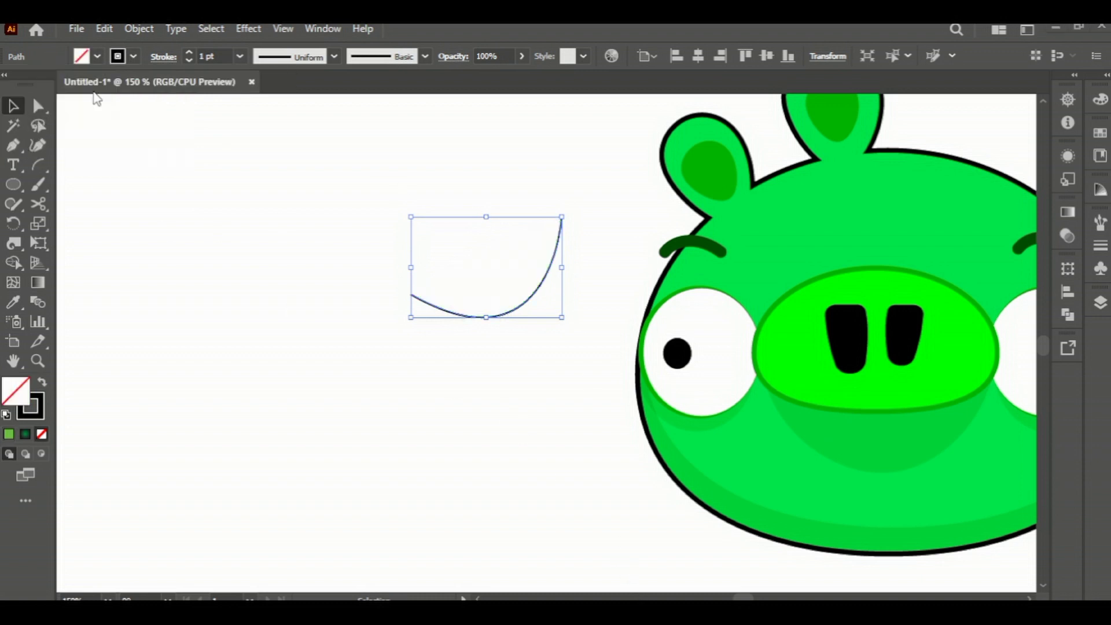
- Apply a tapered width profile to the stroke and sample the ear's green
{"action": "scroll", "coordinate": [222, 56], "scroll_direction": "up", "scroll_amount": 2}
{"action": "left_click", "coordinate": [334, 56]}
{"action": "left_click", "coordinate": [301, 189]}
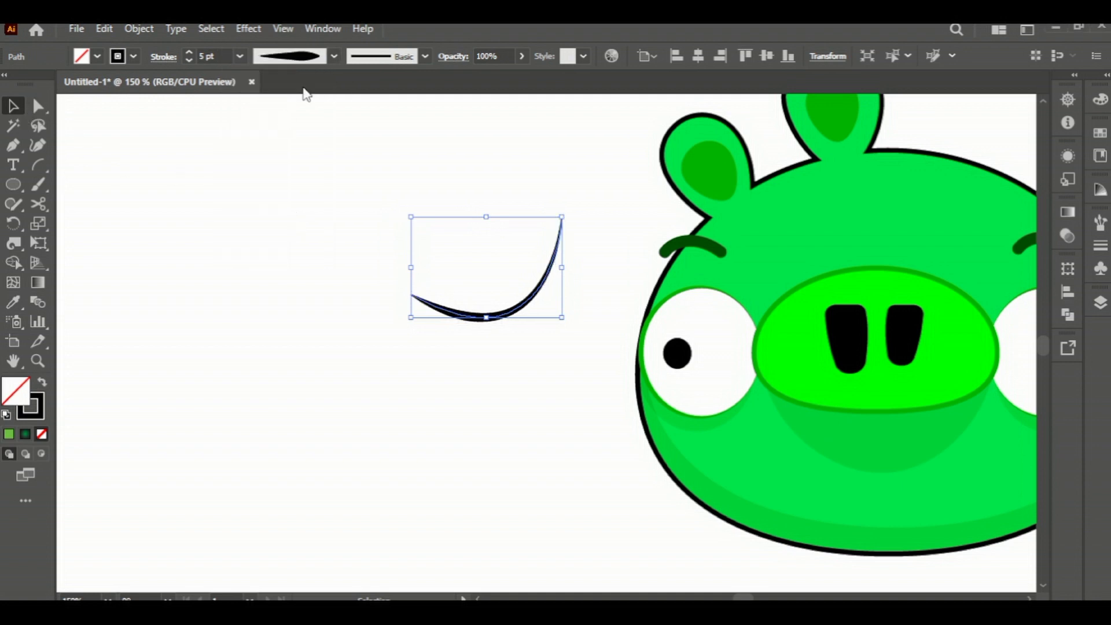
{"action": "left_click", "coordinate": [334, 56]}
{"action": "left_click", "coordinate": [288, 299]}
{"action": "left_click", "coordinate": [13, 301]}
{"action": "left_click", "coordinate": [708, 160]}
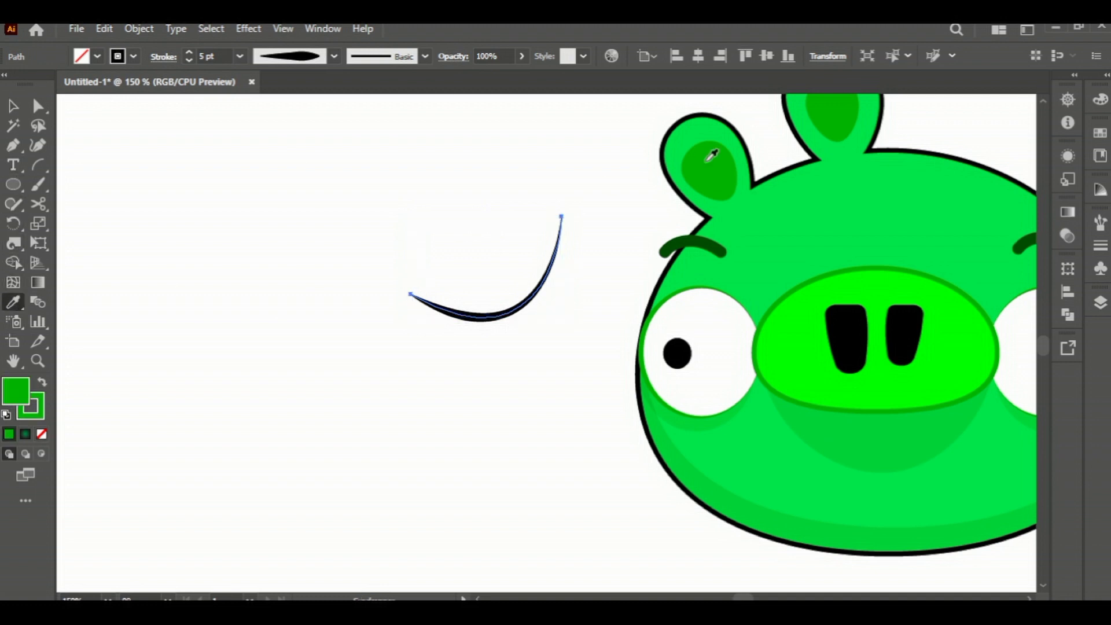
{"action": "left_click", "coordinate": [97, 56]}
- Remove the curve's fill, move it onto the pig's mouth and rotate it into a smile
{"action": "left_click", "coordinate": [12, 86]}
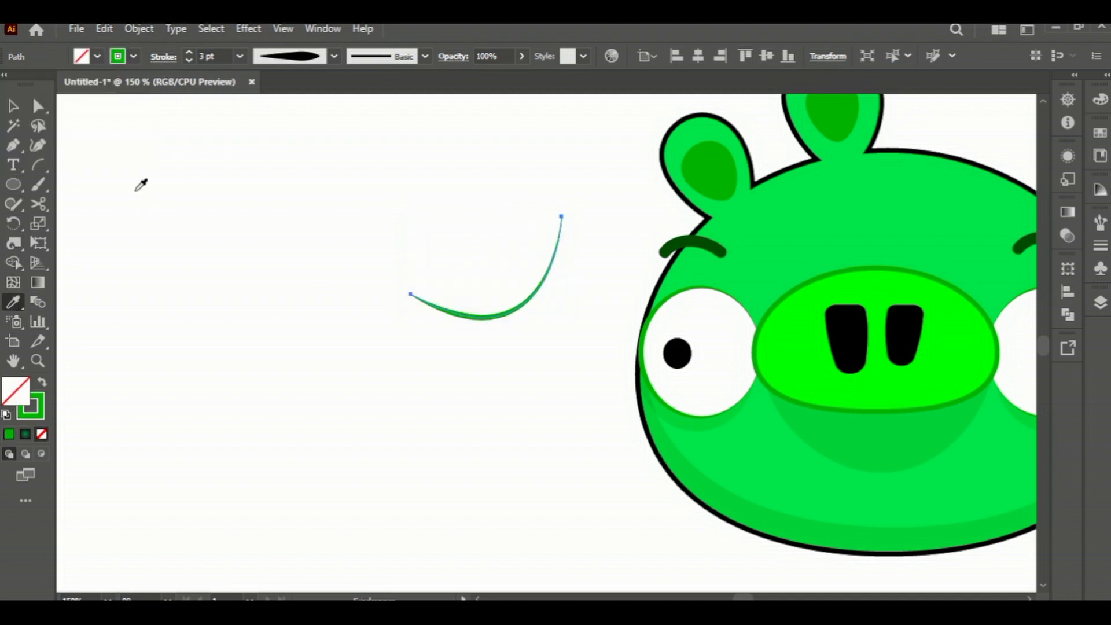
{"action": "key", "text": "v"}
{"action": "scroll", "coordinate": [550, 347], "scroll_direction": "right", "scroll_amount": 5}
{"action": "scroll", "coordinate": [549, 347], "scroll_direction": "right", "scroll_amount": 5}
{"action": "left_click_drag", "start_coordinate": [301, 315], "coordinate": [686, 461]}
{"action": "left_click_drag", "start_coordinate": [764, 350], "coordinate": [780, 394]}
{"action": "key", "text": "Left"}
{"action": "key", "text": "Left"}
{"action": "key", "text": "Left"}
{"action": "key", "text": "Left"}
{"action": "key", "text": "Left"}
{"action": "key", "text": "Left"}
{"action": "key", "text": "Down"}
{"action": "key", "text": "Down"}
{"action": "key", "text": "Down"}
{"action": "left_click_drag", "start_coordinate": [755, 398], "coordinate": [778, 390]}
{"action": "key", "text": "Up"}
{"action": "key", "text": "Up"}
{"action": "key", "text": "Up"}
{"action": "key", "text": "Left"}
{"action": "key", "text": "Left"}
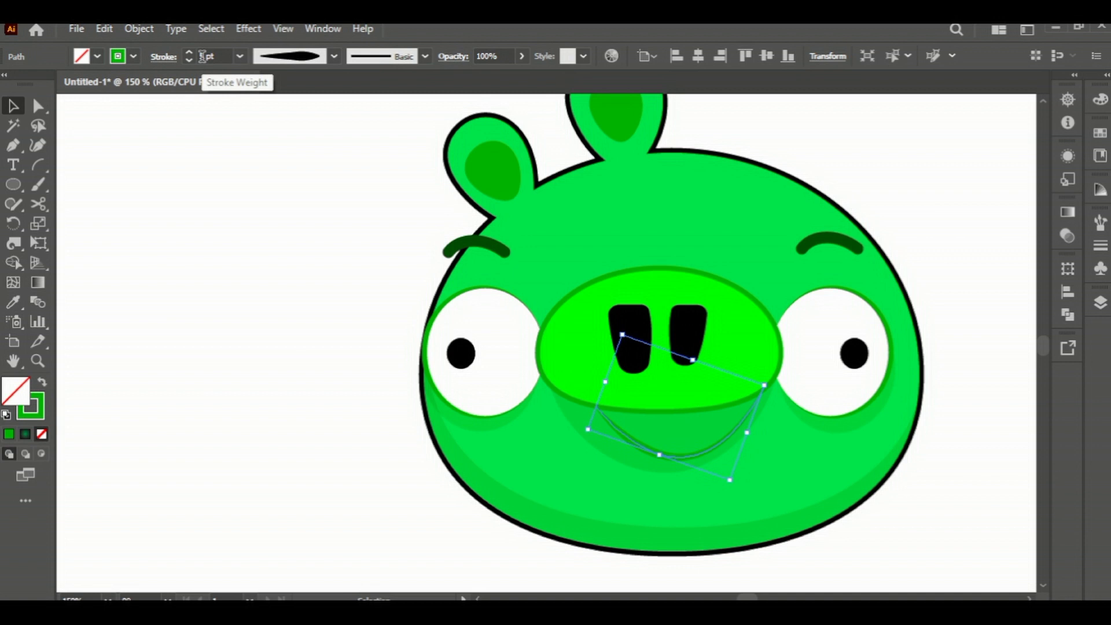
- Fine-tune the smile's position and rotation beneath the snout
{"action": "left_click", "coordinate": [943, 247]}
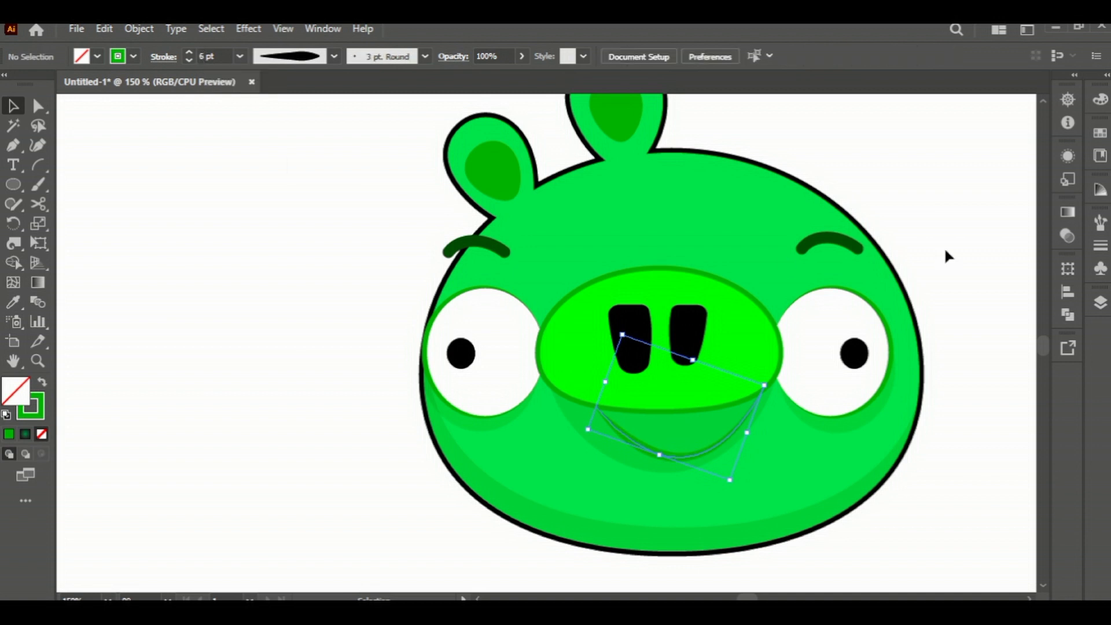
{"action": "left_click", "coordinate": [744, 421]}
{"action": "scroll", "coordinate": [744, 421], "scroll_direction": "up", "scroll_amount": 1}
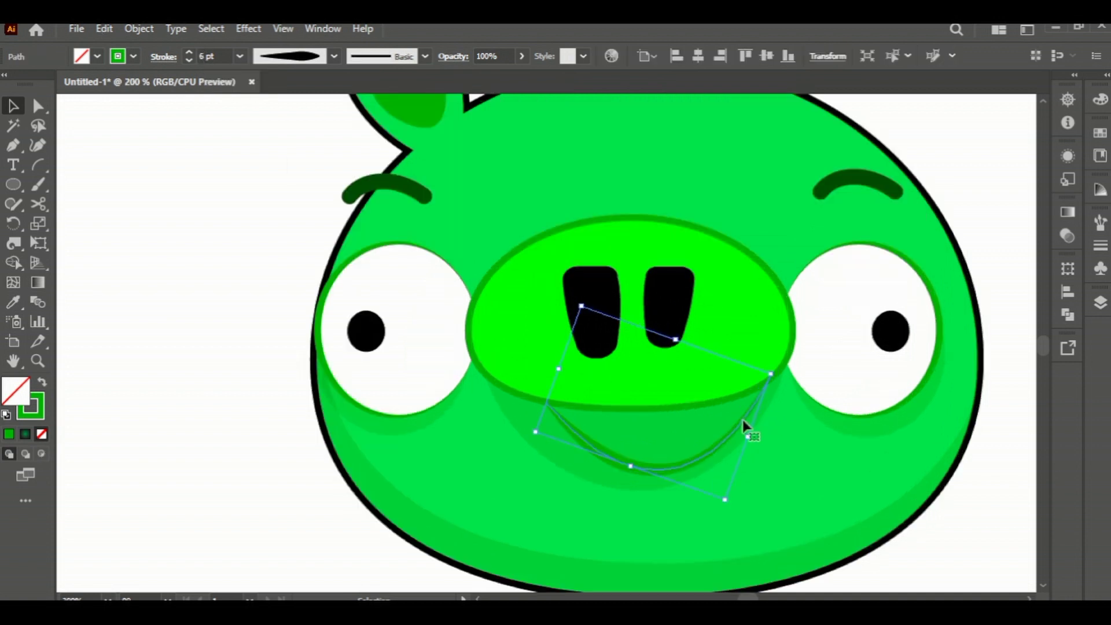
{"action": "left_click_drag", "start_coordinate": [742, 420], "coordinate": [743, 423]}
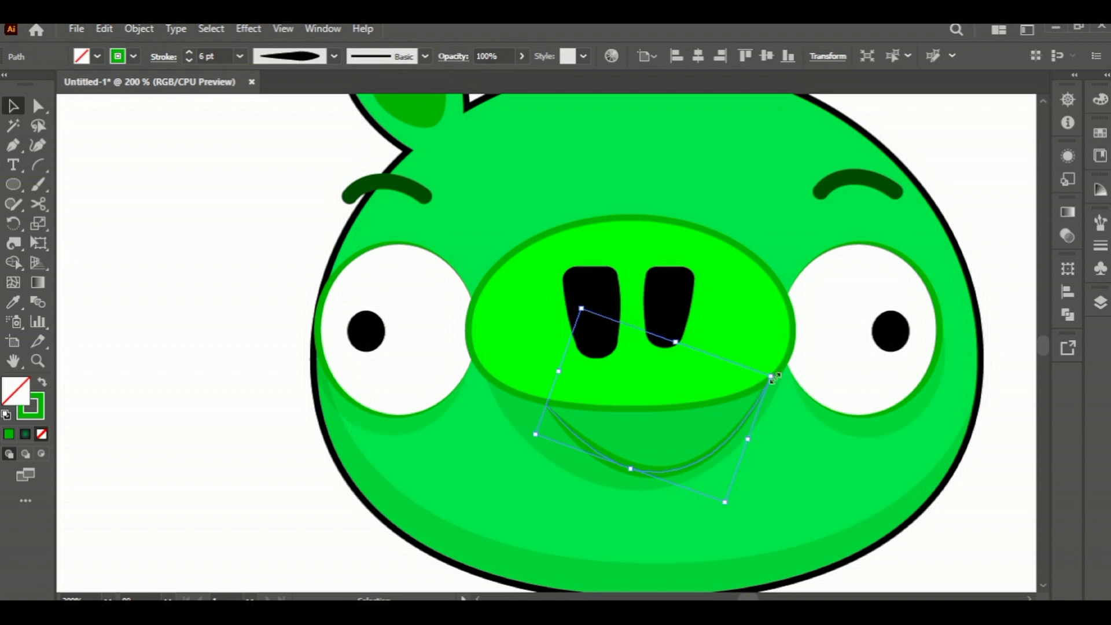
{"action": "left_click_drag", "start_coordinate": [777, 368], "coordinate": [779, 378]}
{"action": "left_click", "coordinate": [227, 363]}
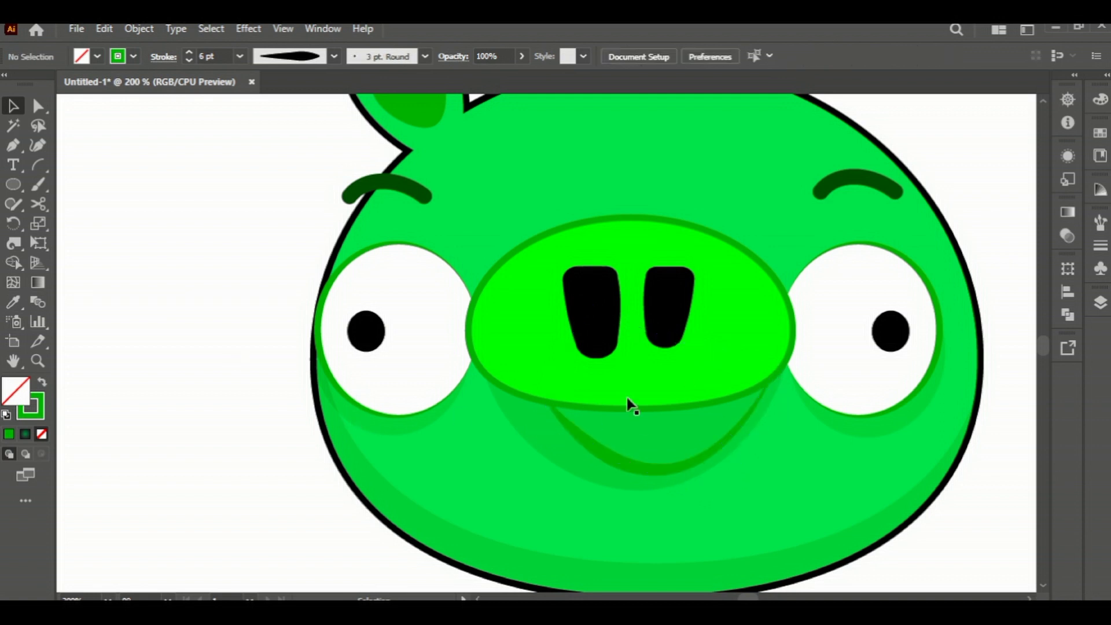
- Give the mouth's 6 pt stroke Round Cap ends in the Stroke panel
{"action": "scroll", "coordinate": [706, 399], "scroll_direction": "down", "scroll_amount": 1}
{"action": "left_click", "coordinate": [718, 440]}
{"action": "left_click", "coordinate": [1100, 267]}
{"action": "left_click", "coordinate": [958, 214]}
{"action": "left_click", "coordinate": [975, 262]}
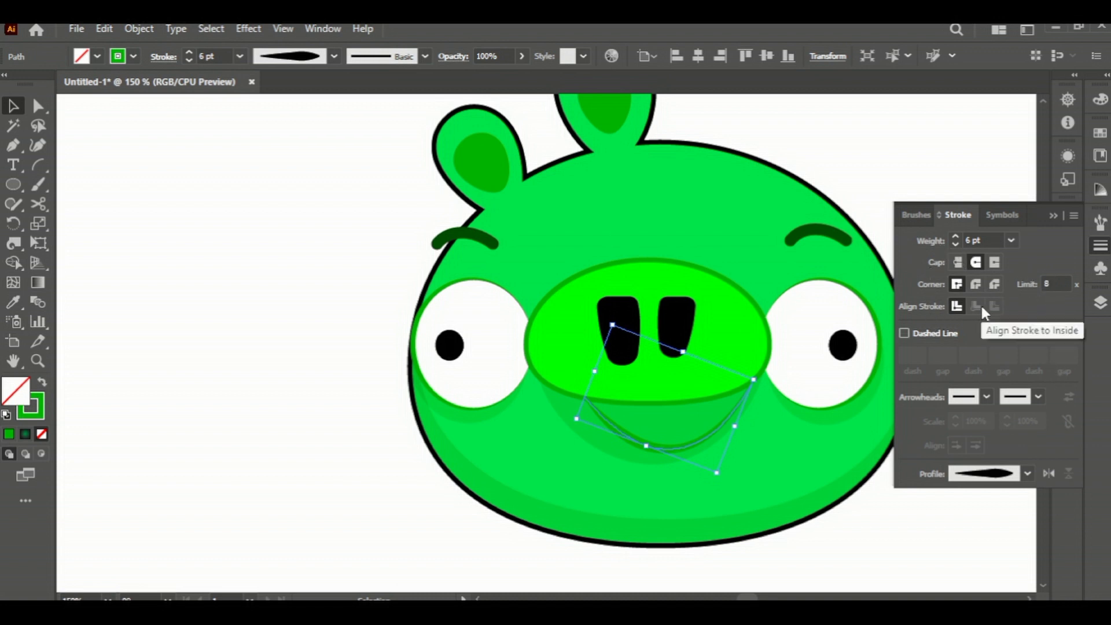
- Flip the mouth stroke's width profile along the path and try the triangular profile
{"action": "left_click", "coordinate": [1049, 474]}
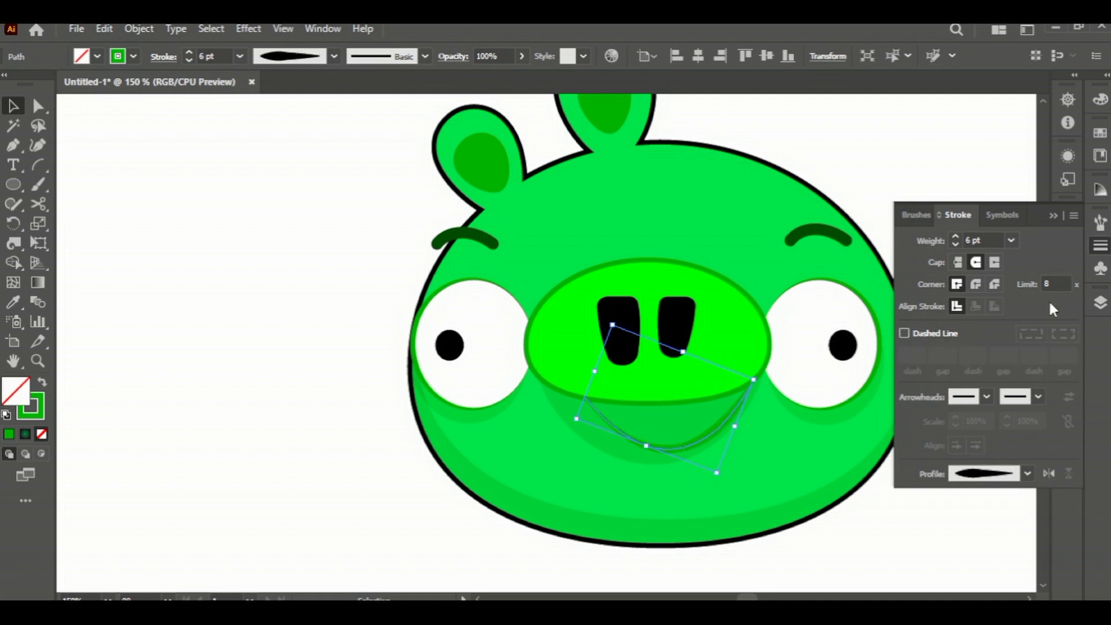
{"action": "left_click", "coordinate": [1012, 199]}
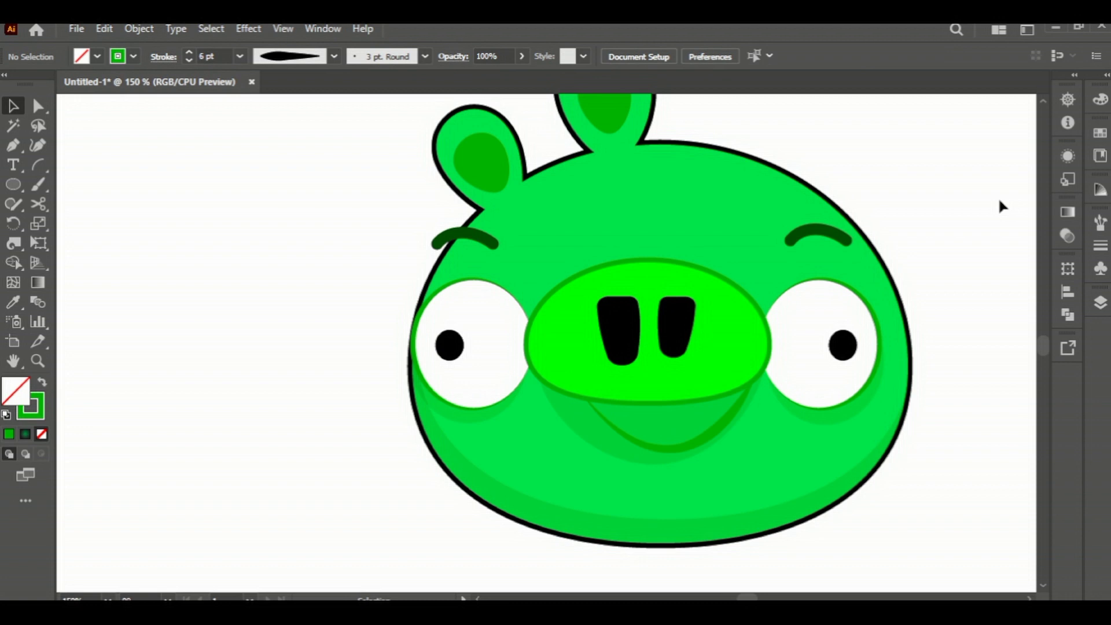
{"action": "left_click", "coordinate": [731, 408]}
{"action": "left_click", "coordinate": [334, 56]}
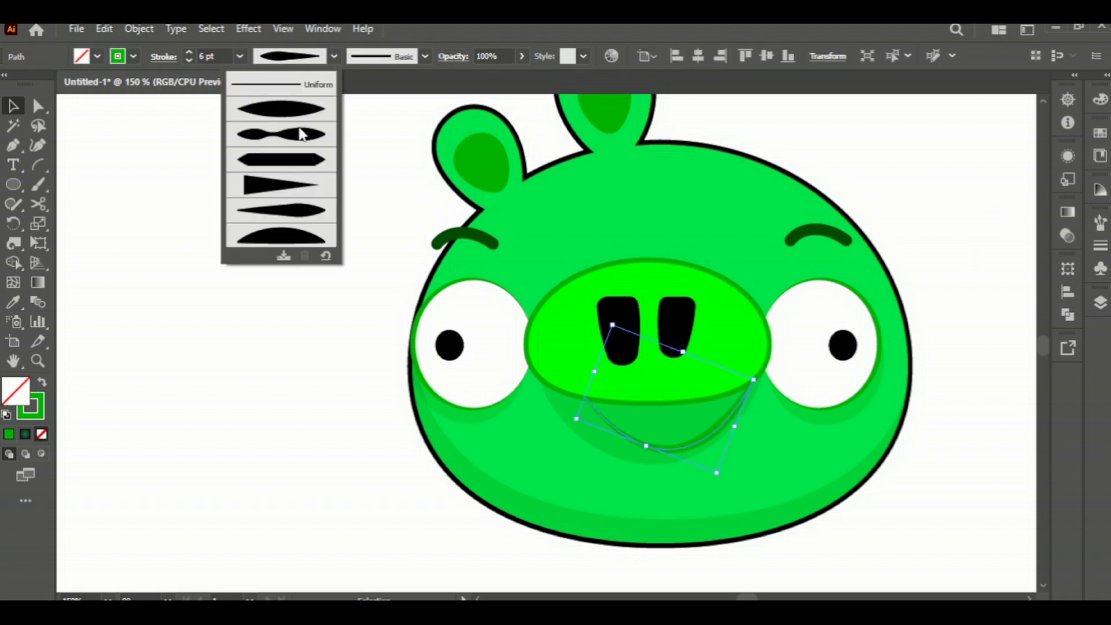
{"action": "left_click", "coordinate": [300, 186]}
- Try several variable width profiles, settling on one thick in the middle, tapered at both ends
{"action": "left_click", "coordinate": [334, 56]}
{"action": "left_click", "coordinate": [290, 112]}
{"action": "left_click", "coordinate": [322, 57]}
{"action": "left_click", "coordinate": [287, 126]}
{"action": "left_click", "coordinate": [311, 65]}
{"action": "left_click", "coordinate": [312, 167]}
{"action": "left_click", "coordinate": [324, 57]}
{"action": "left_click", "coordinate": [318, 108]}
{"action": "left_click", "coordinate": [293, 276]}
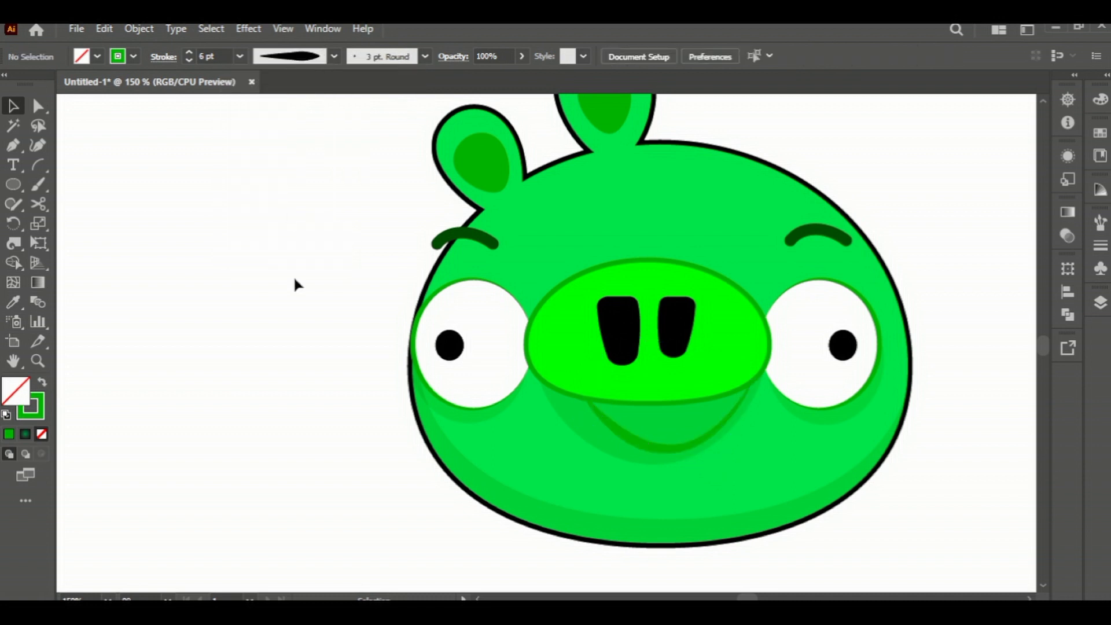
- Review the mouth's stroke options, then deselect and pan toward the empty canvas
{"action": "left_click", "coordinate": [616, 431]}
{"action": "left_click", "coordinate": [1101, 268]}
{"action": "left_click", "coordinate": [957, 214]}
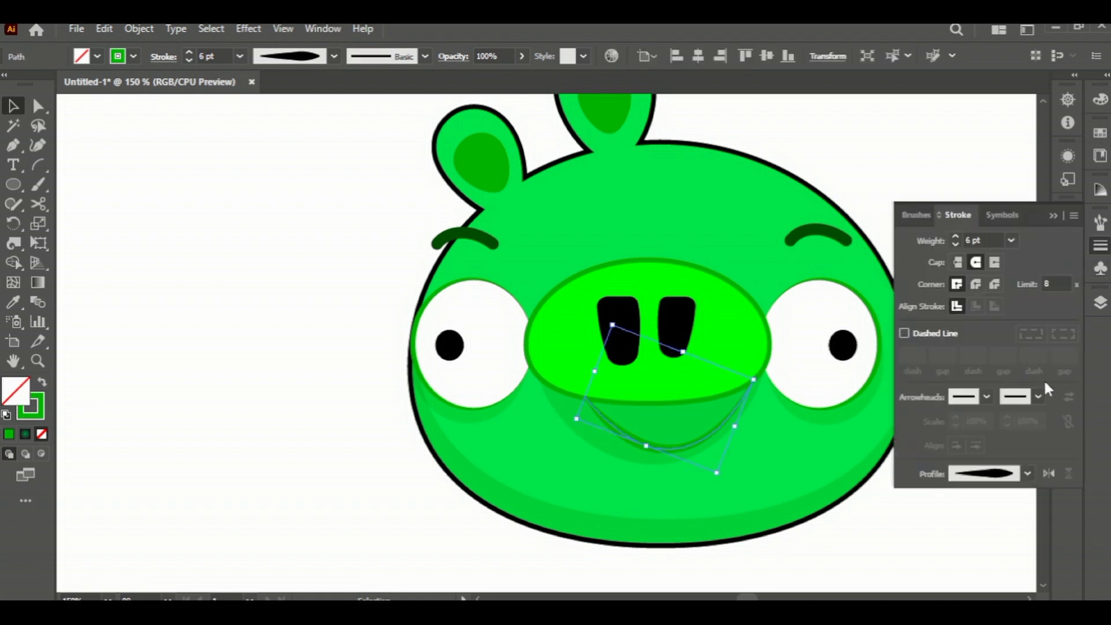
{"action": "left_click", "coordinate": [1004, 533]}
{"action": "left_click", "coordinate": [1053, 215]}
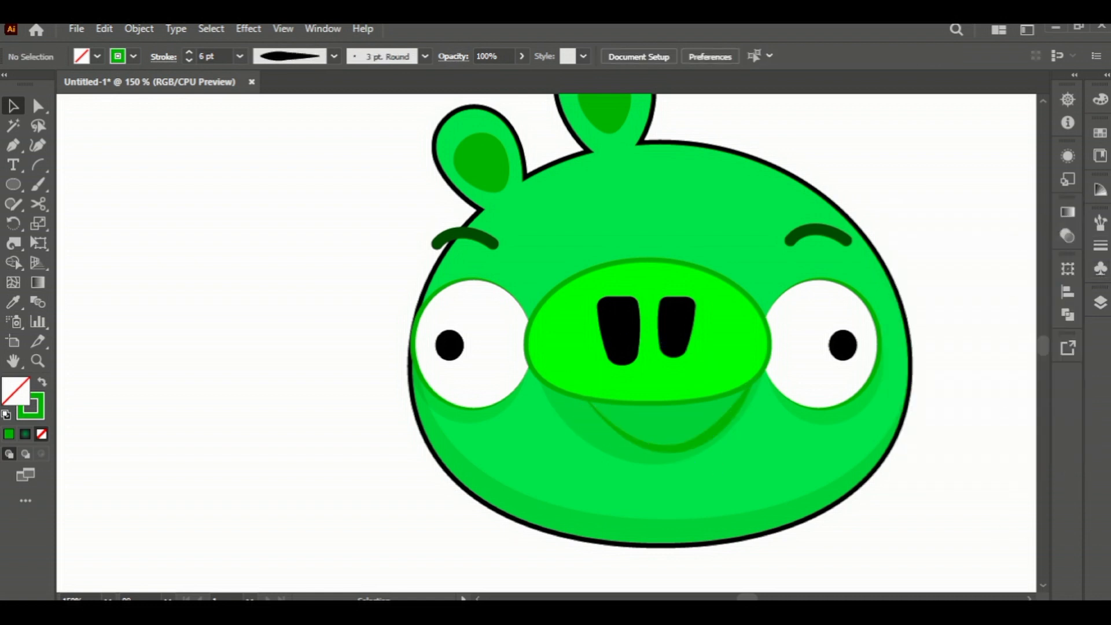
{"action": "scroll", "coordinate": [641, 321], "scroll_direction": "right", "scroll_amount": 2}
{"action": "scroll", "coordinate": [641, 321], "scroll_direction": "right", "scroll_amount": 2}
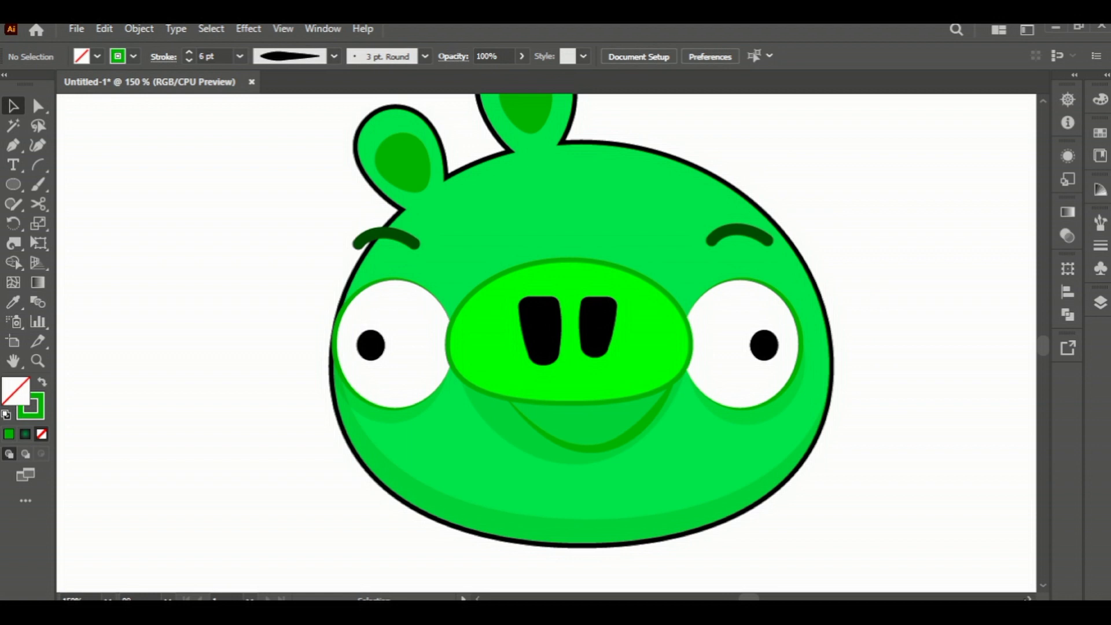
{"action": "scroll", "coordinate": [865, 257], "scroll_direction": "up", "scroll_amount": 1}
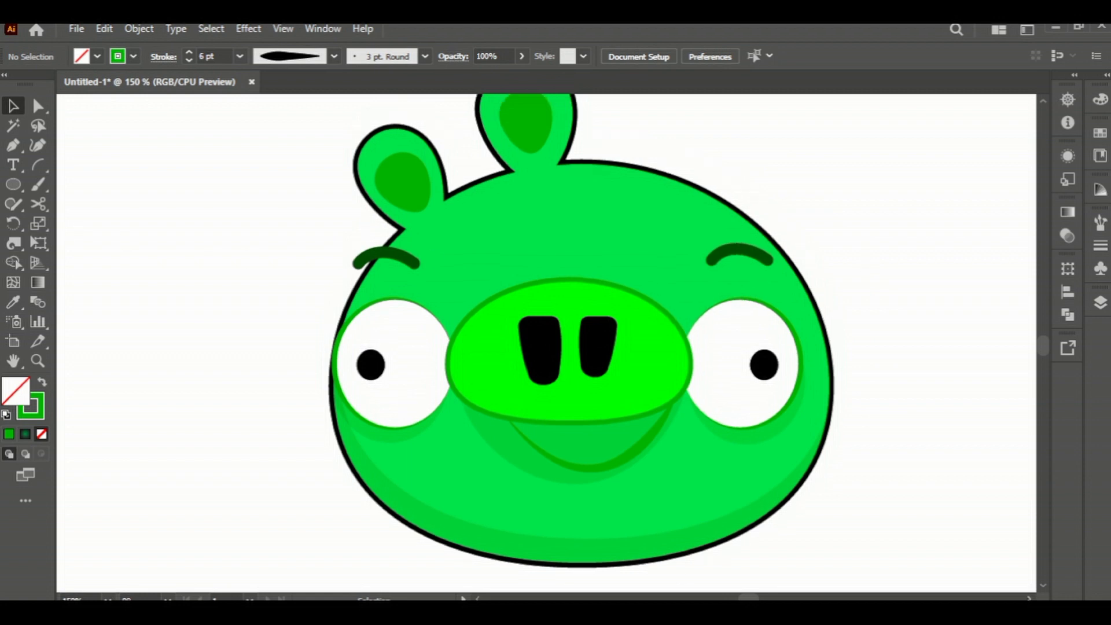
{"action": "scroll", "coordinate": [541, 332], "scroll_direction": "right", "scroll_amount": 2}
- Begin the crown outline with the Pen tool: base corner, left peak, first dip, middle peak
{"action": "left_click", "coordinate": [12, 146]}
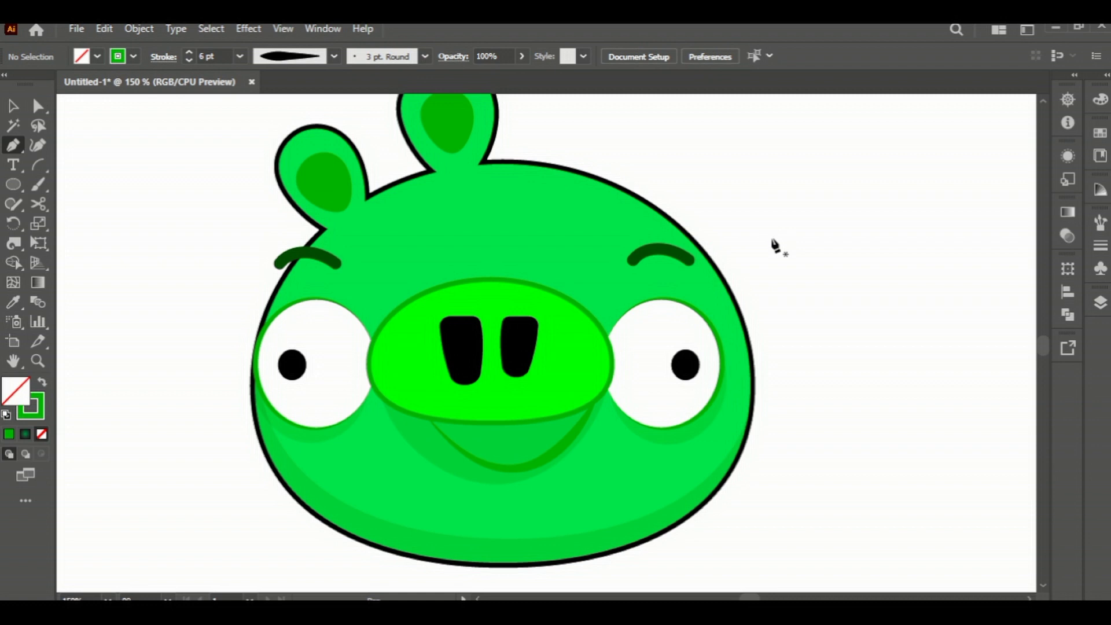
{"action": "left_click", "coordinate": [777, 288]}
{"action": "left_click_drag", "start_coordinate": [805, 130], "coordinate": [801, 109]}
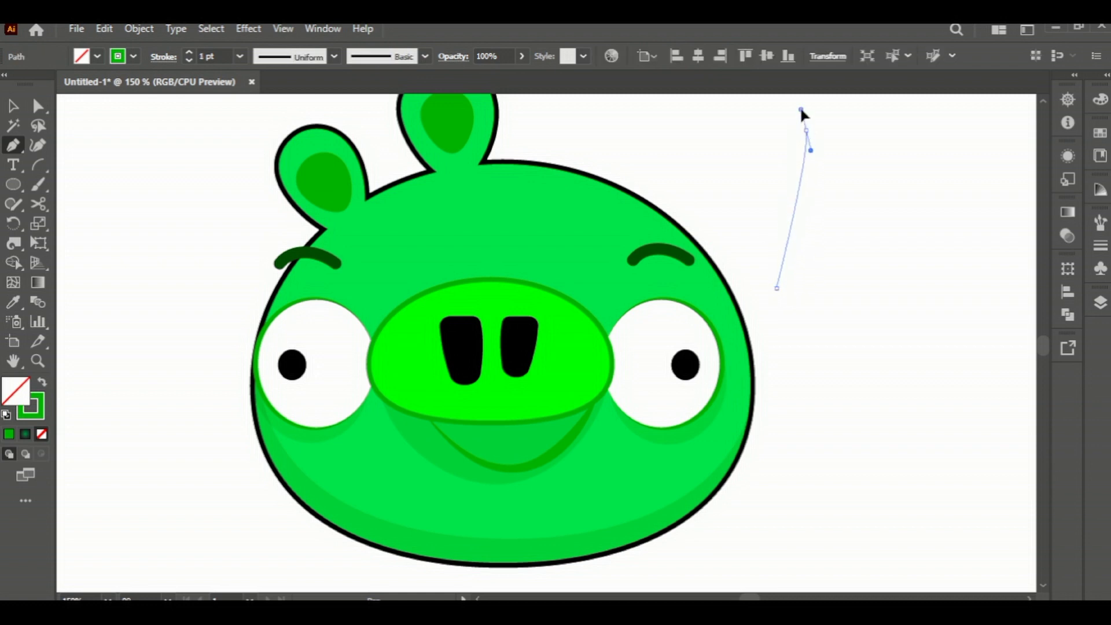
{"action": "key", "text": "Escape"}
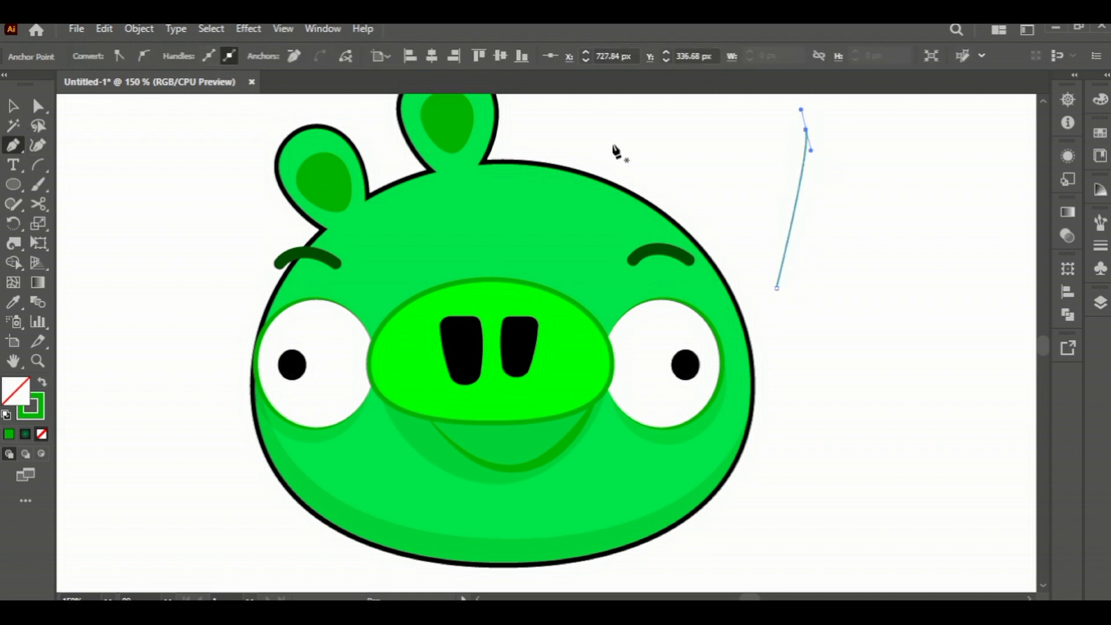
{"action": "left_click", "coordinate": [832, 182]}
{"action": "left_click", "coordinate": [872, 147]}
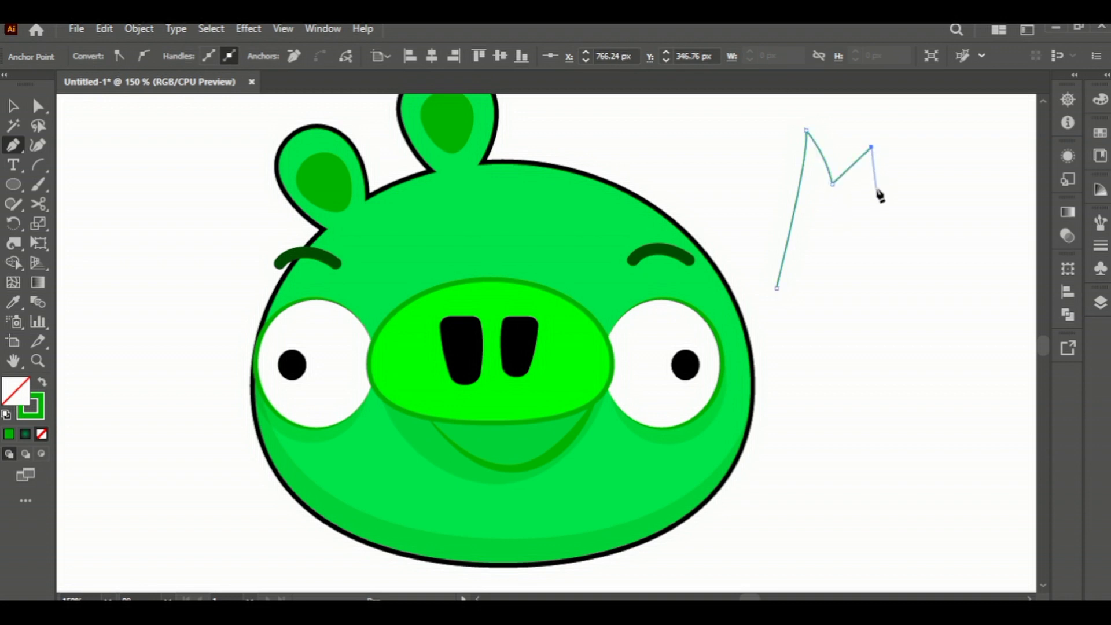
- Finish the crown with the second dip, sharp right peak and base, closing the path
{"action": "left_click", "coordinate": [879, 189]}
{"action": "left_click_drag", "start_coordinate": [928, 158], "coordinate": [942, 157]}
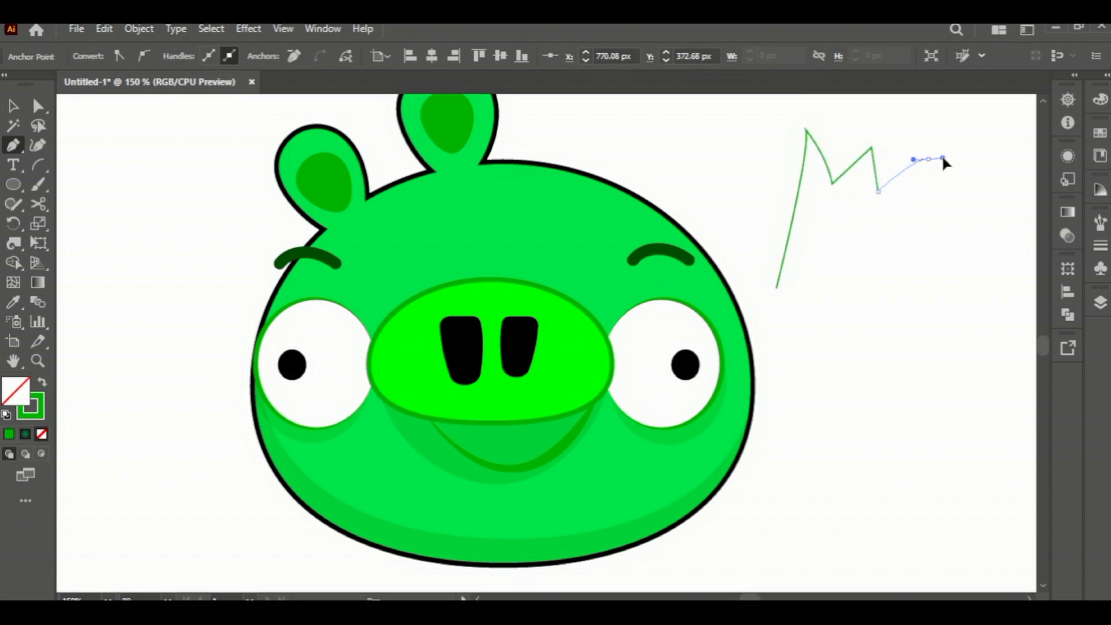
{"action": "left_click", "coordinate": [928, 158]}
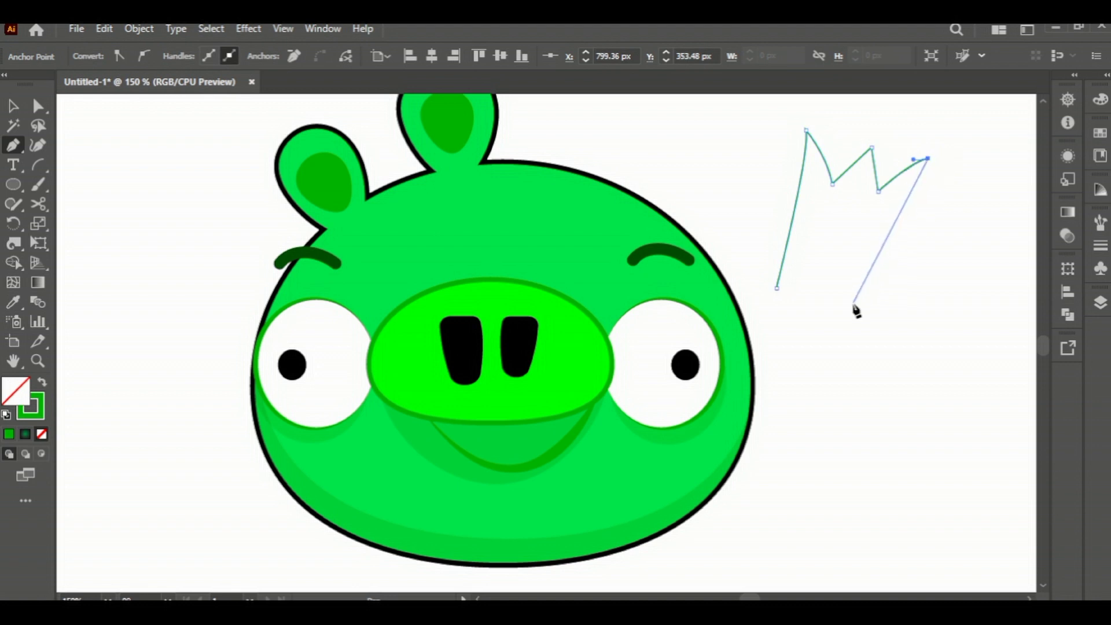
{"action": "left_click_drag", "start_coordinate": [846, 306], "coordinate": [835, 353]}
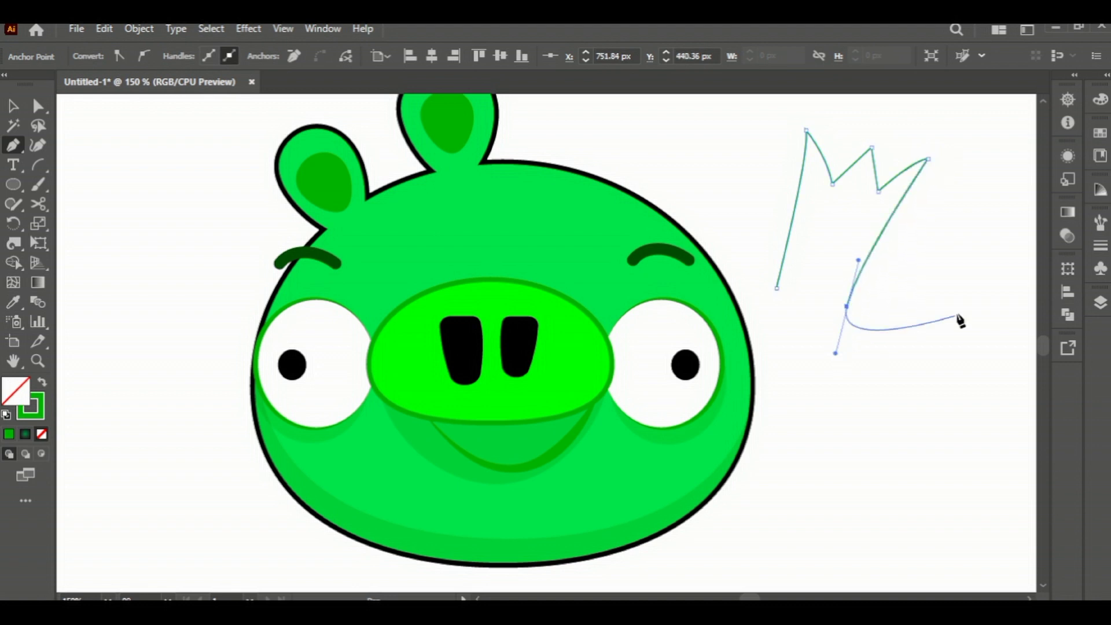
{"action": "left_click", "coordinate": [847, 305]}
{"action": "left_click", "coordinate": [777, 288]}
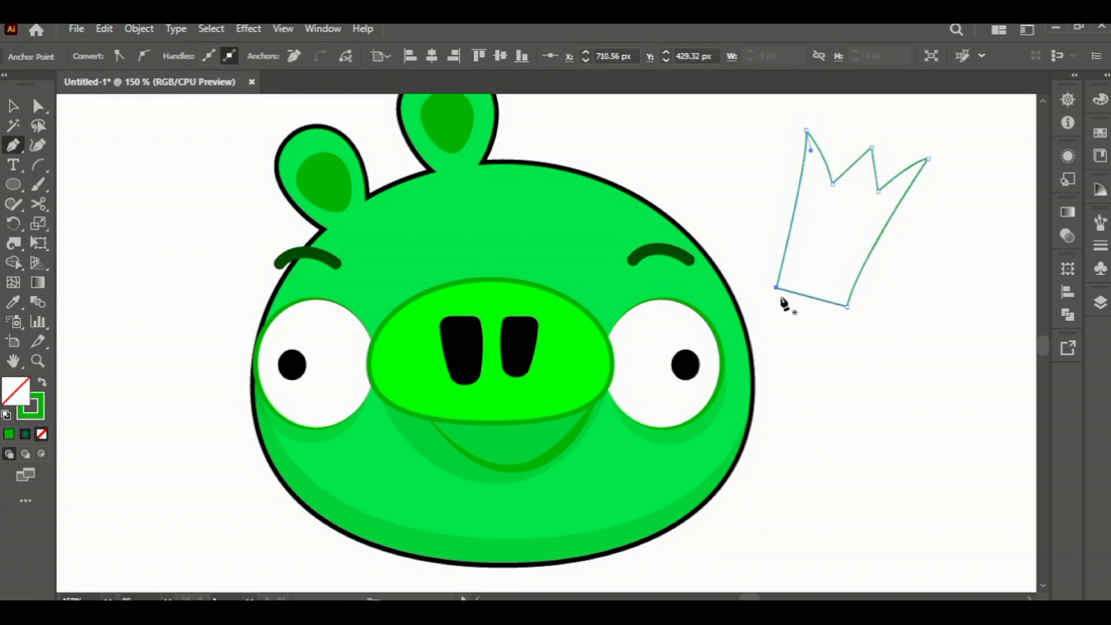
- Fill the crown yellow and give it a red outline
{"action": "left_click", "coordinate": [13, 106]}
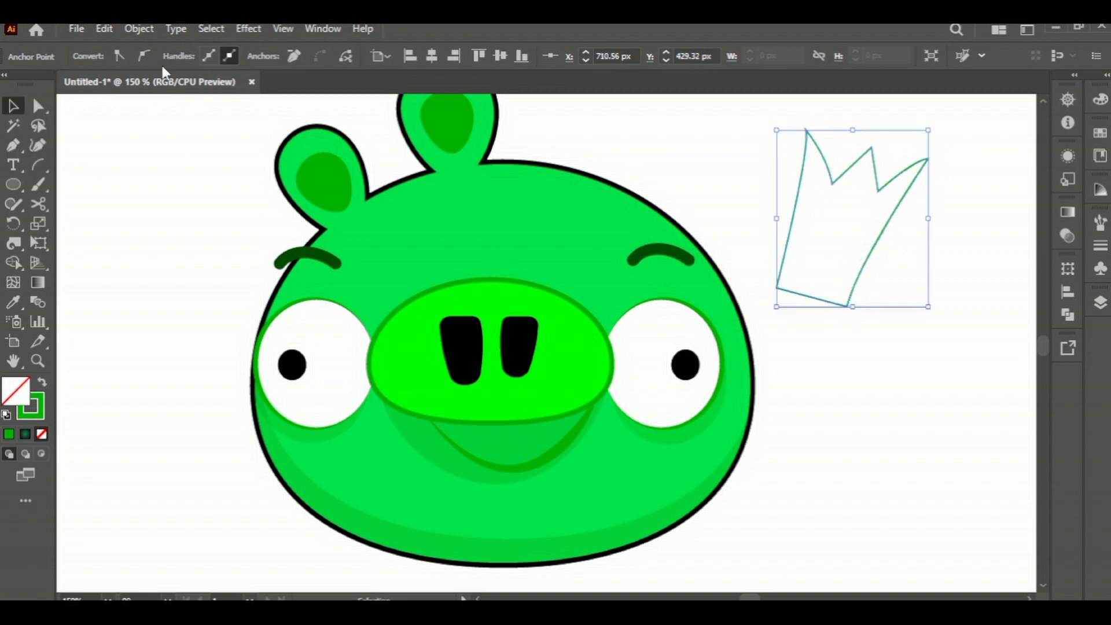
{"action": "left_click", "coordinate": [874, 370]}
{"action": "left_click", "coordinate": [853, 283]}
{"action": "left_click", "coordinate": [97, 56]}
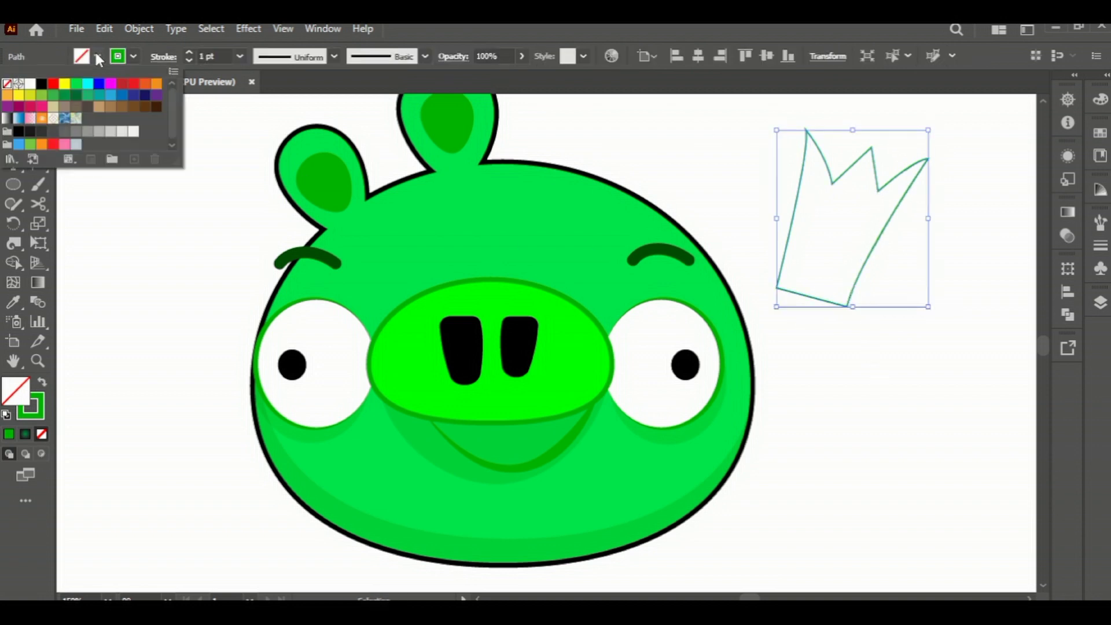
{"action": "left_click", "coordinate": [64, 84]}
{"action": "left_click", "coordinate": [118, 57]}
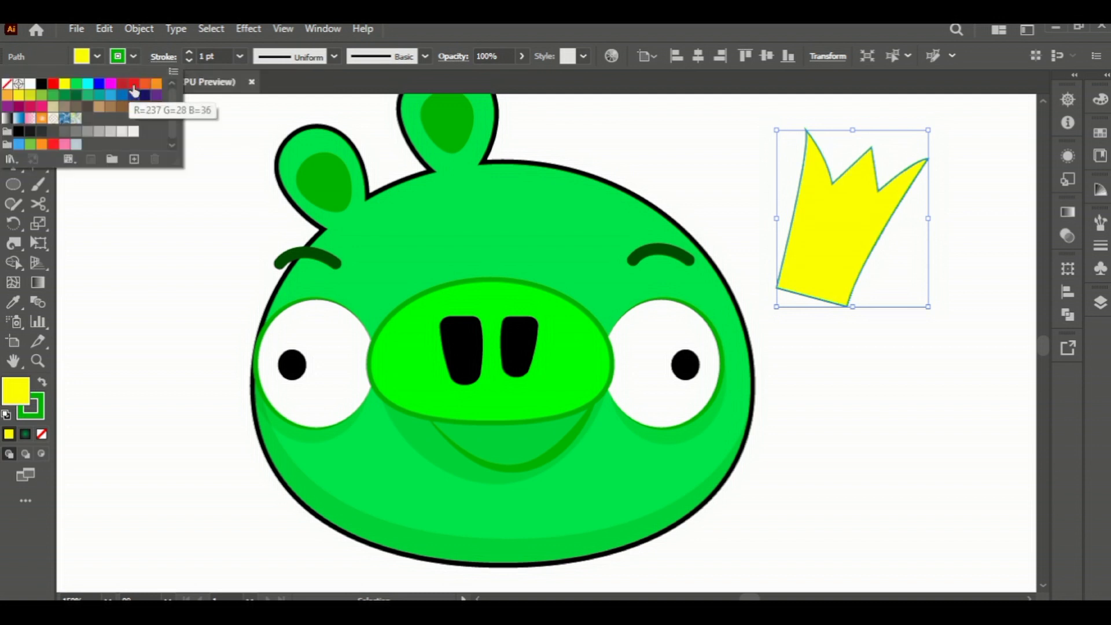
{"action": "left_click", "coordinate": [53, 146]}
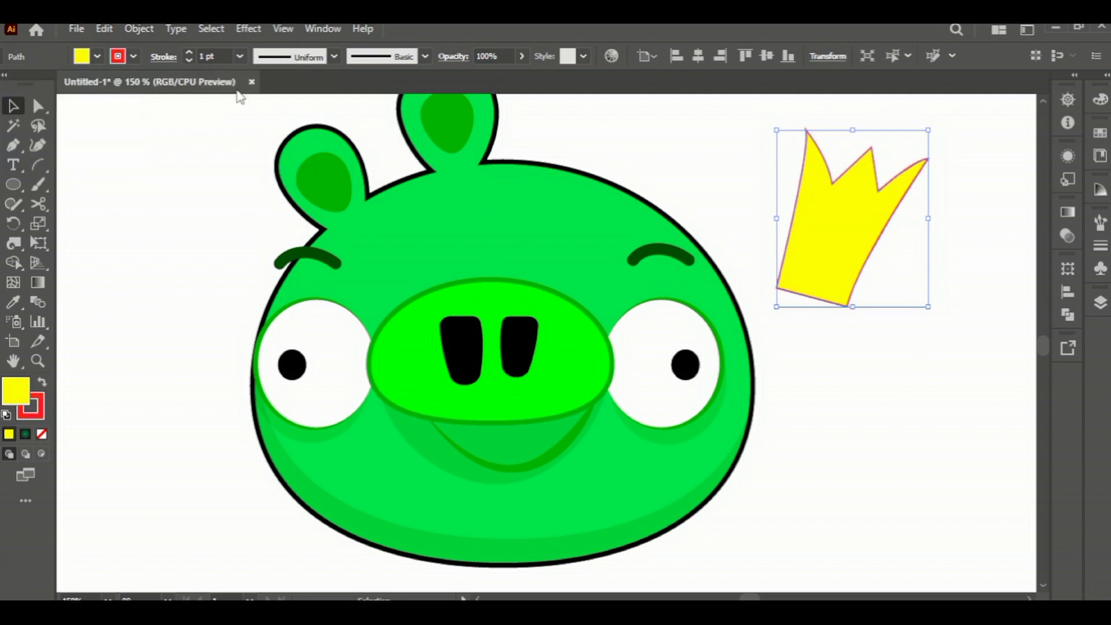
{"action": "scroll", "coordinate": [207, 55], "scroll_direction": "up", "scroll_amount": 2}
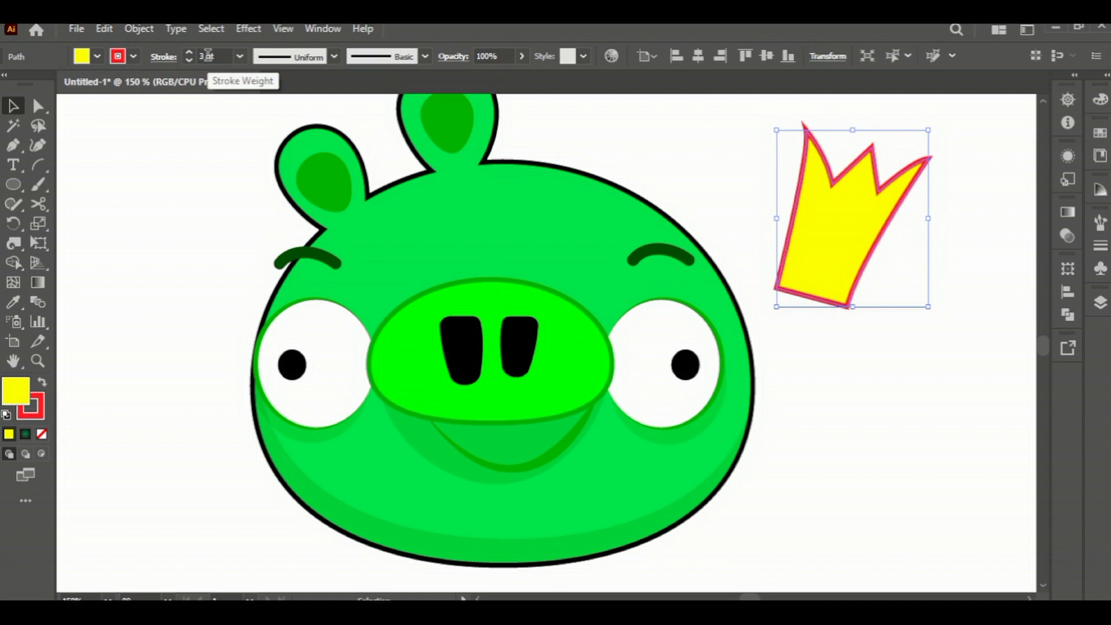
{"action": "scroll", "coordinate": [207, 55], "scroll_direction": "down", "scroll_amount": 1}
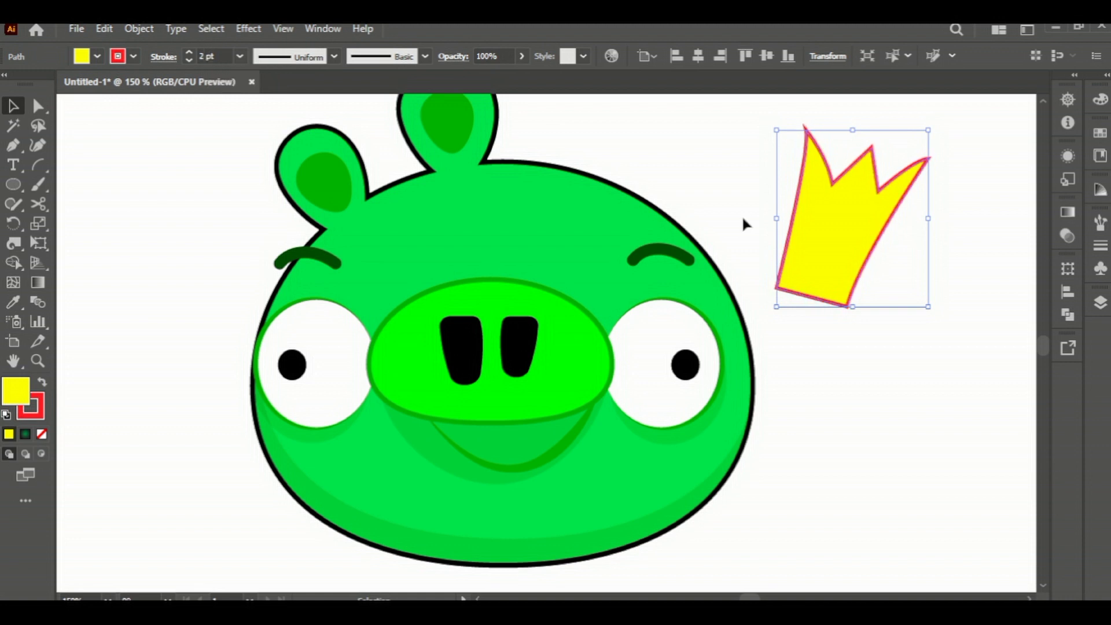
- Draw a second crown piece from the crown's bottom up to its right peak with the Pen tool
{"action": "left_click", "coordinate": [905, 384]}
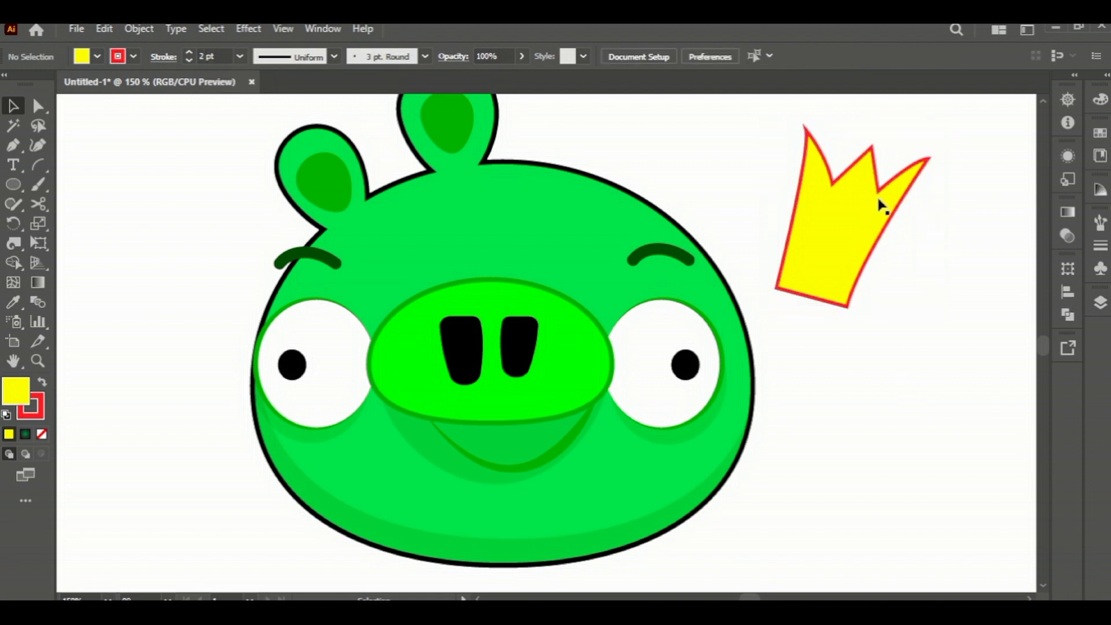
{"action": "left_click", "coordinate": [882, 194]}
{"action": "left_click", "coordinate": [13, 145]}
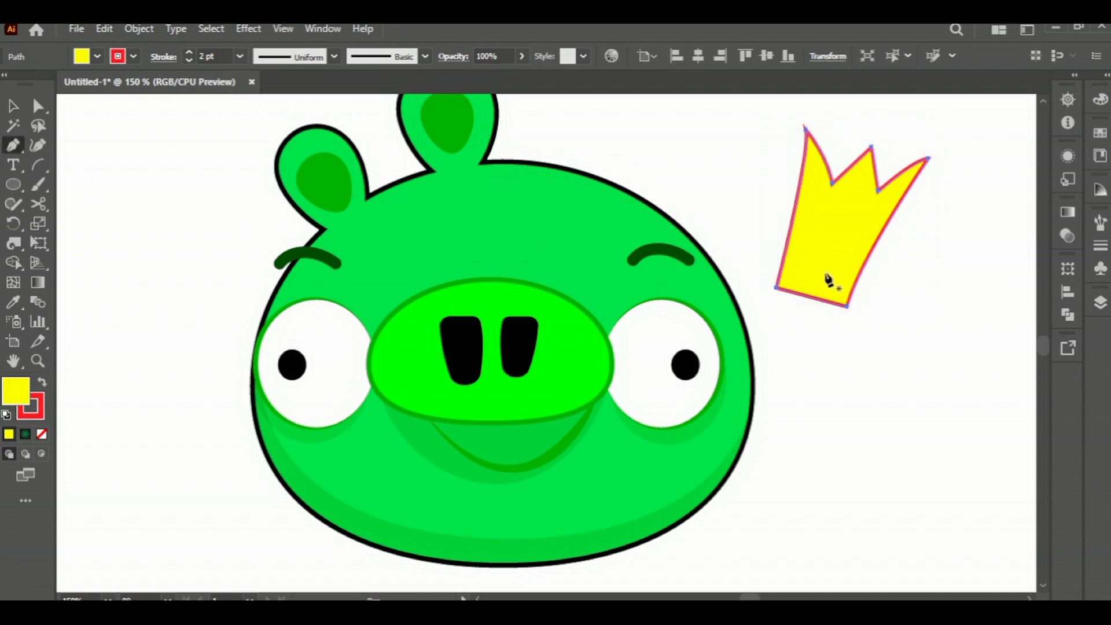
{"action": "left_click", "coordinate": [829, 311]}
{"action": "mouse_move", "coordinate": [879, 183]}
{"action": "left_mouse_down"}
{"action": "mouse_move", "coordinate": [924, 153]}
{"action": "mouse_move", "coordinate": [948, 157]}
{"action": "left_mouse_up"}
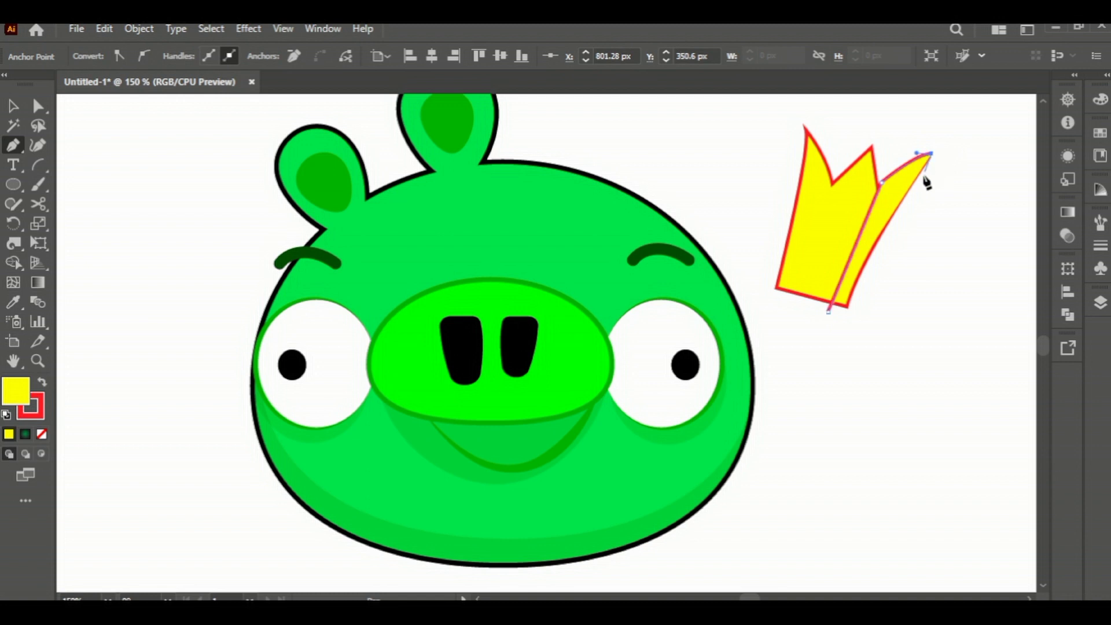
{"action": "left_click", "coordinate": [848, 318]}
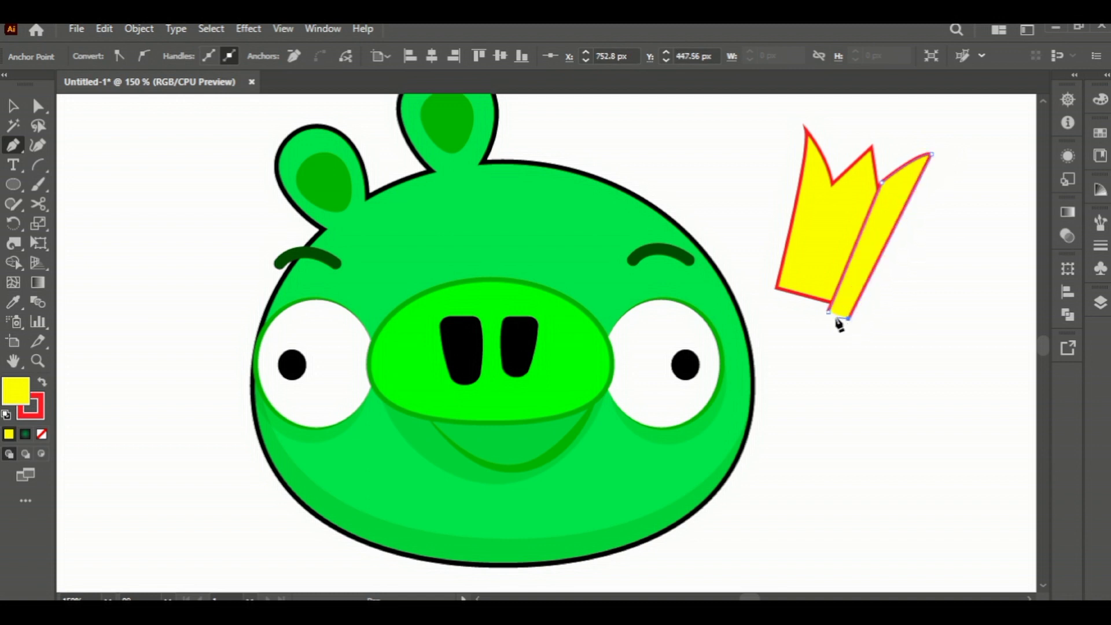
- Merge the right crown piece with its bottom tab using Shape Builder, then drag it right
{"action": "left_click", "coordinate": [12, 106]}
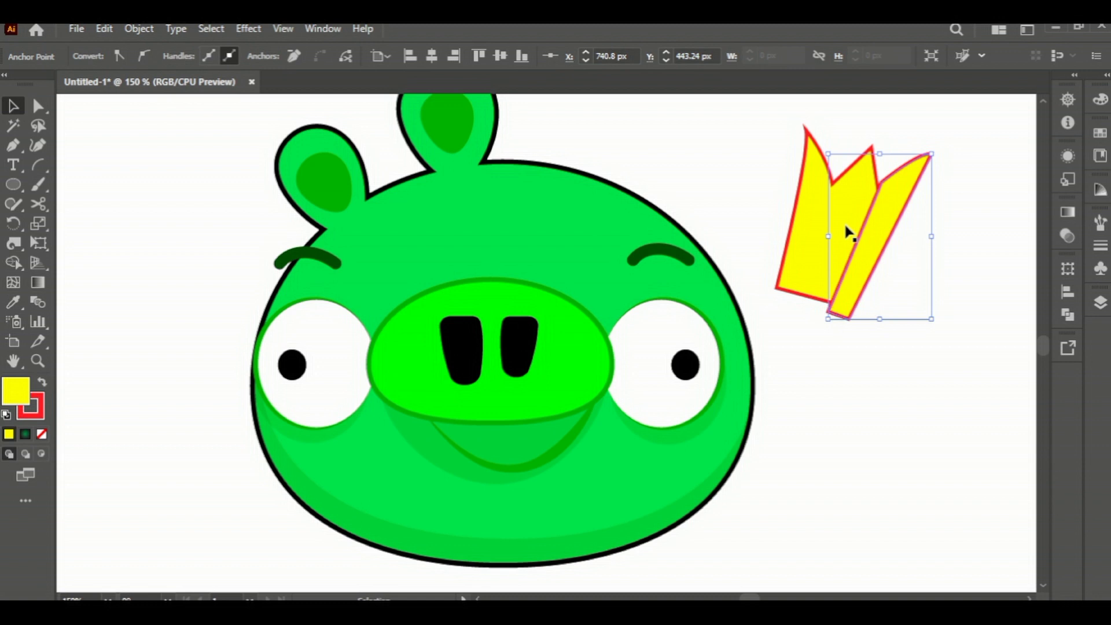
{"action": "left_click", "coordinate": [816, 248]}
{"action": "left_click", "coordinate": [741, 158]}
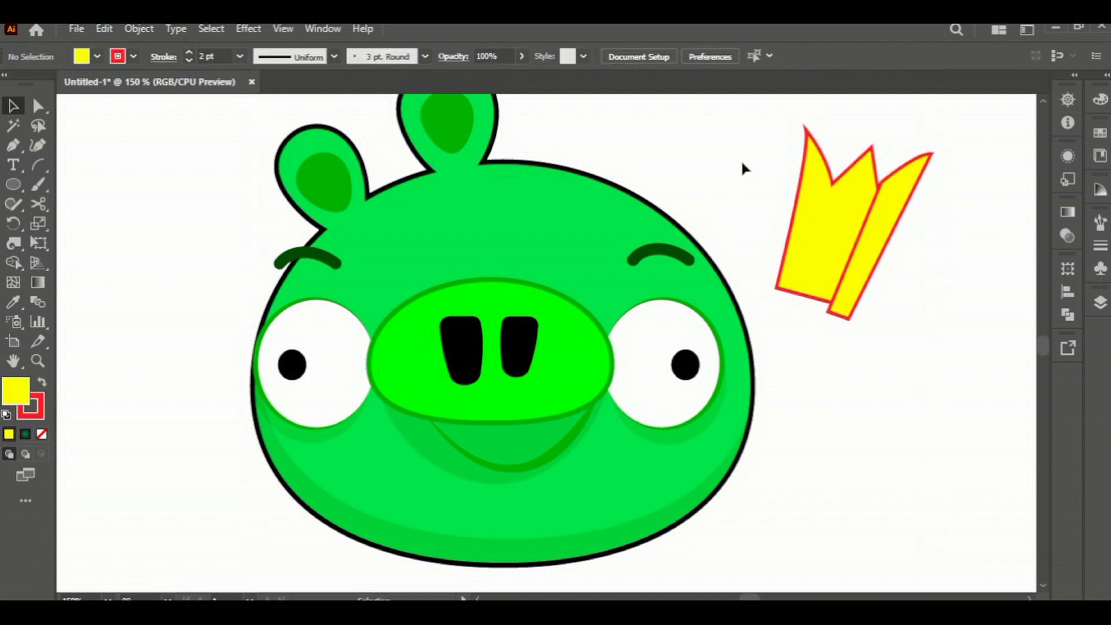
{"action": "left_click", "coordinate": [13, 262]}
{"action": "left_click_drag", "start_coordinate": [861, 293], "coordinate": [849, 301]}
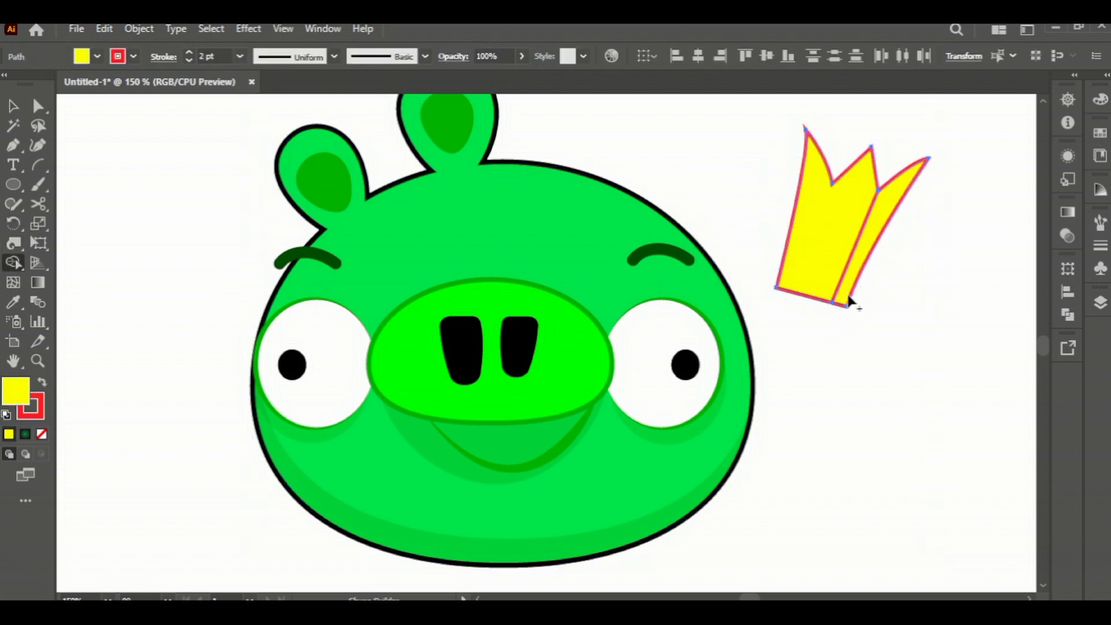
{"action": "left_click", "coordinate": [13, 106]}
{"action": "left_click", "coordinate": [902, 220]}
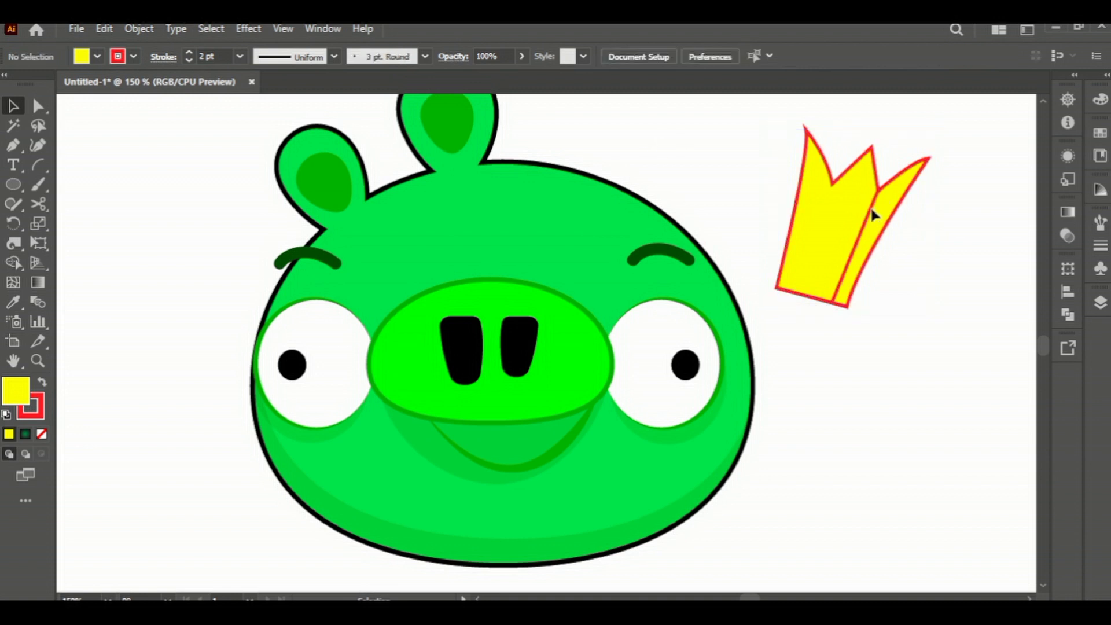
{"action": "left_click_drag", "start_coordinate": [872, 214], "coordinate": [932, 248]}
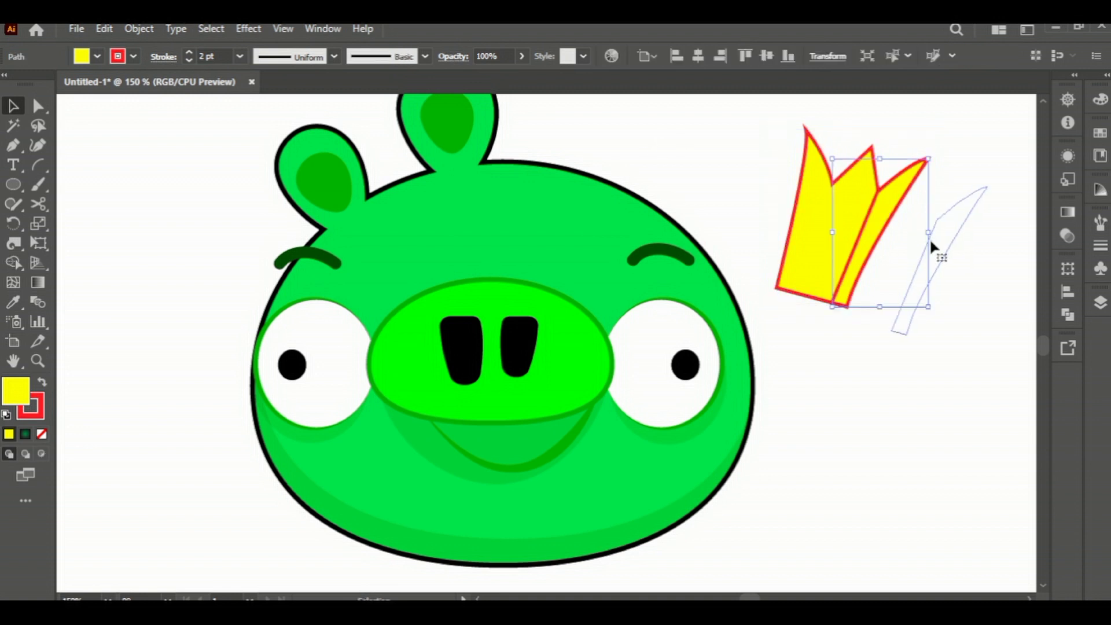
- Remove the piece's red outline and edit the Yellow swatch to pure yellow (B 0)
{"action": "left_click", "coordinate": [132, 61]}
{"action": "left_click", "coordinate": [90, 158]}
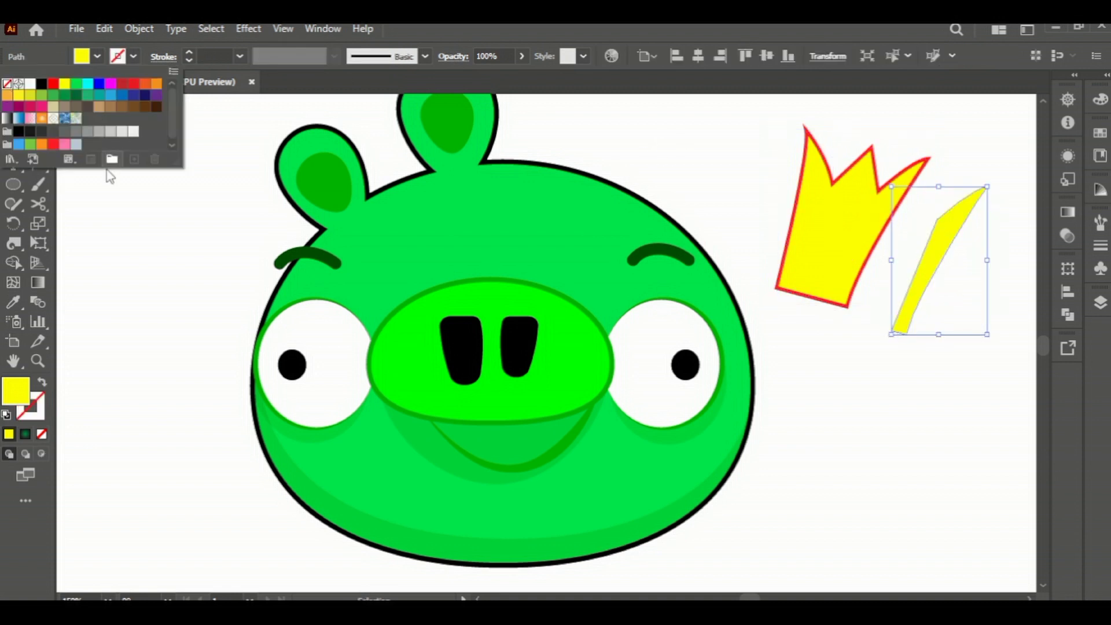
{"action": "left_click", "coordinate": [99, 56]}
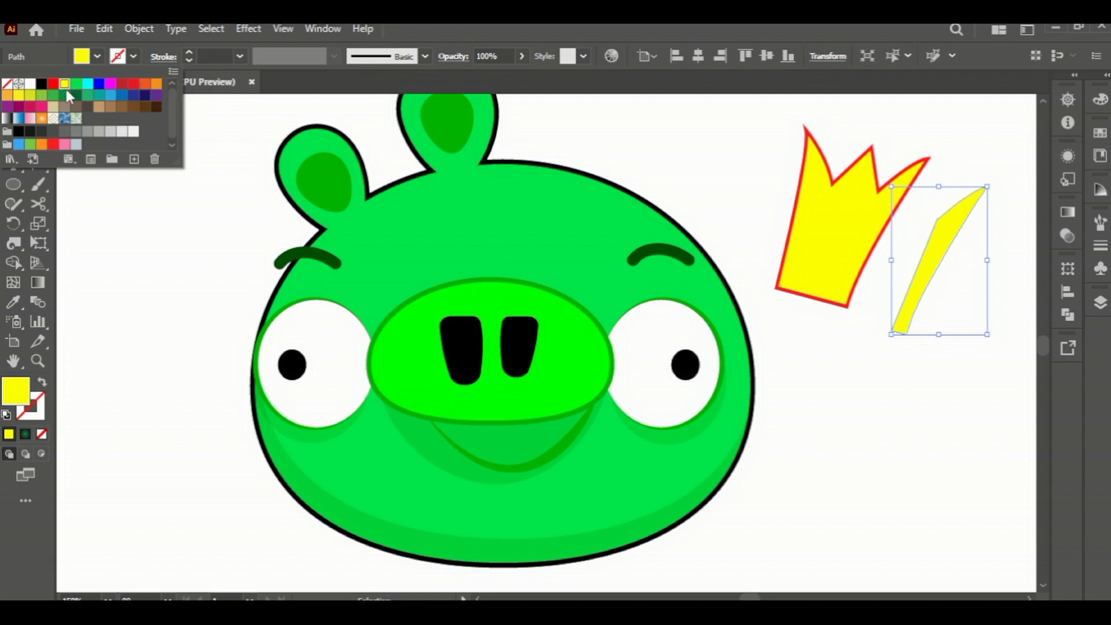
{"action": "double_click", "coordinate": [64, 84]}
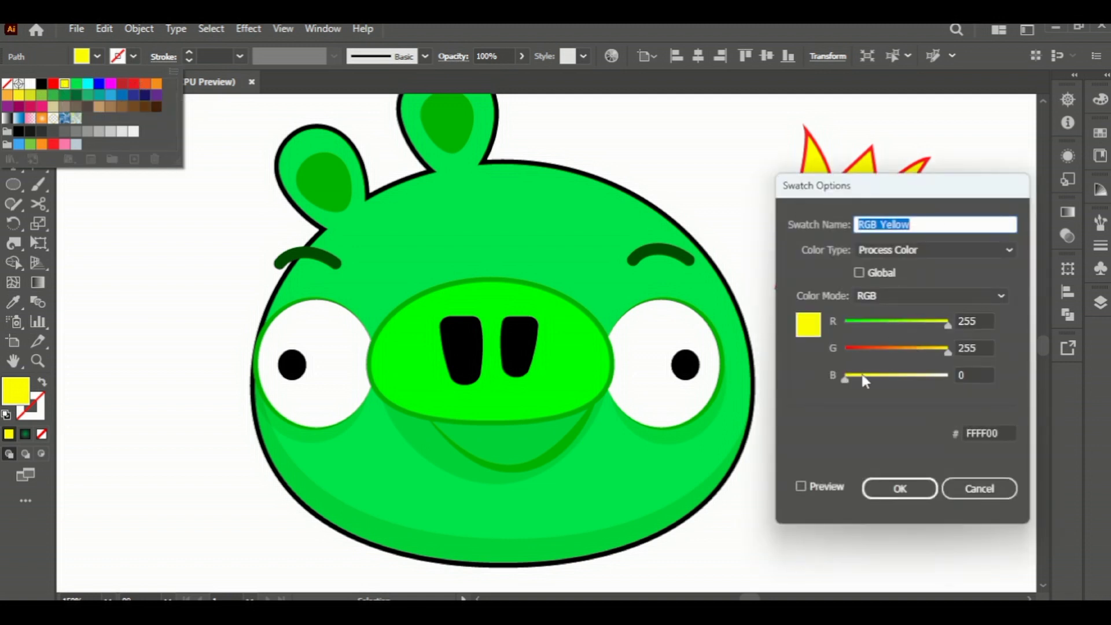
{"action": "left_click_drag", "start_coordinate": [888, 378], "coordinate": [845, 376]}
{"action": "left_click", "coordinate": [907, 488]}
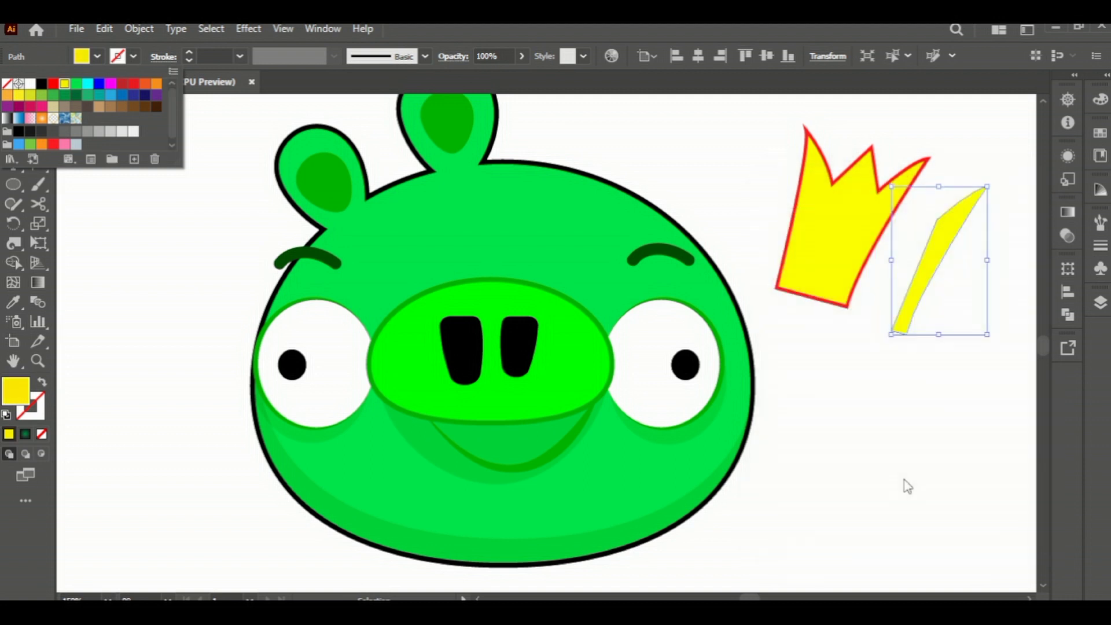
- Set the piece to Multiply blend mode at 33% opacity
{"action": "left_click", "coordinate": [1068, 212]}
{"action": "left_click", "coordinate": [1068, 236]}
{"action": "left_click", "coordinate": [900, 230]}
{"action": "left_click", "coordinate": [906, 282]}
{"action": "left_click", "coordinate": [1028, 230]}
{"action": "left_click_drag", "start_coordinate": [1024, 250], "coordinate": [870, 228]}
- Bring the shading piece in front of the crown and raise its opacity to 82%
{"action": "left_click", "coordinate": [912, 339]}
{"action": "left_click", "coordinate": [859, 242]}
{"action": "right_click", "coordinate": [858, 242]}
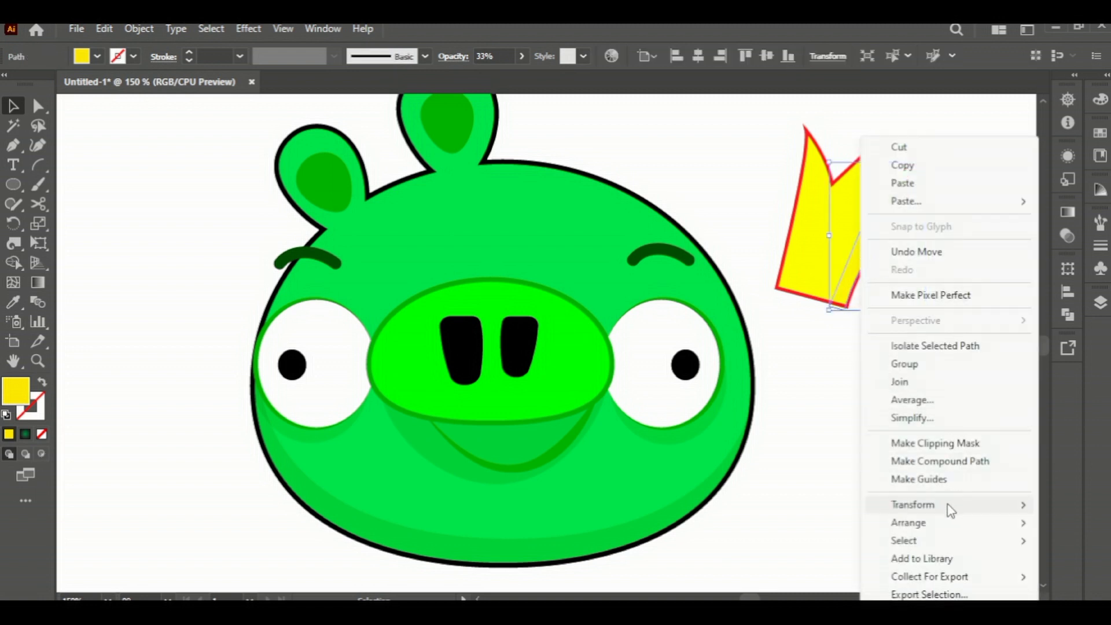
{"action": "mouse_move", "coordinate": [909, 523]}
{"action": "left_click", "coordinate": [741, 524]}
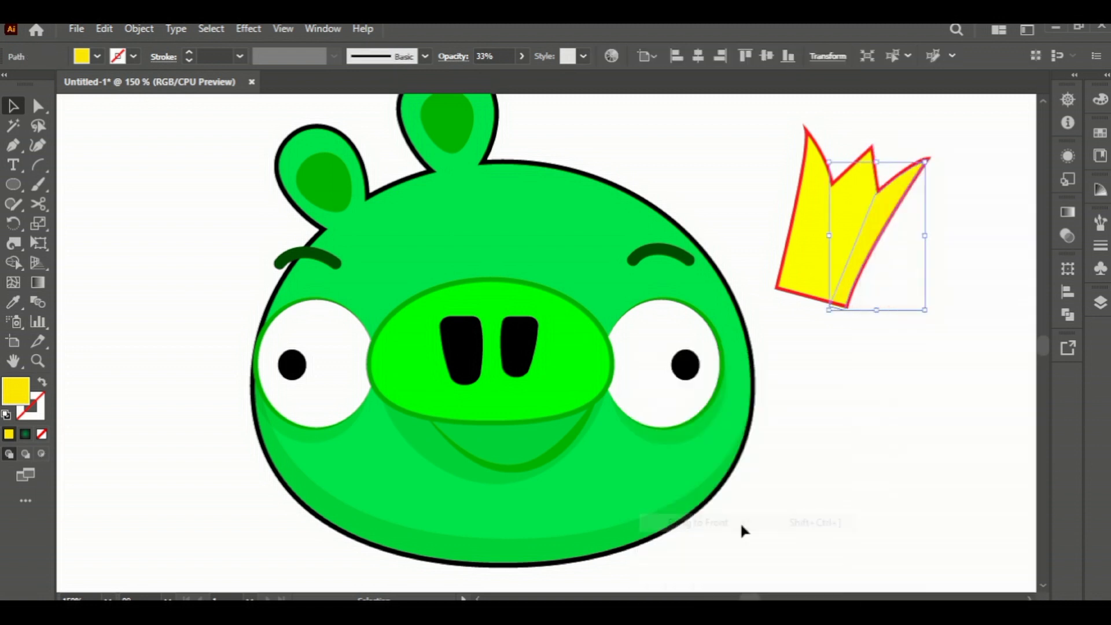
{"action": "left_click", "coordinate": [1068, 211]}
{"action": "left_click", "coordinate": [948, 204]}
{"action": "left_click", "coordinate": [1028, 230]}
{"action": "left_click_drag", "start_coordinate": [982, 250], "coordinate": [1014, 250]}
{"action": "left_click", "coordinate": [1003, 282]}
- Shorten and narrow the shading piece to fit over the crown's right prong
{"action": "left_click", "coordinate": [866, 245]}
{"action": "left_click_drag", "start_coordinate": [878, 313], "coordinate": [881, 306]}
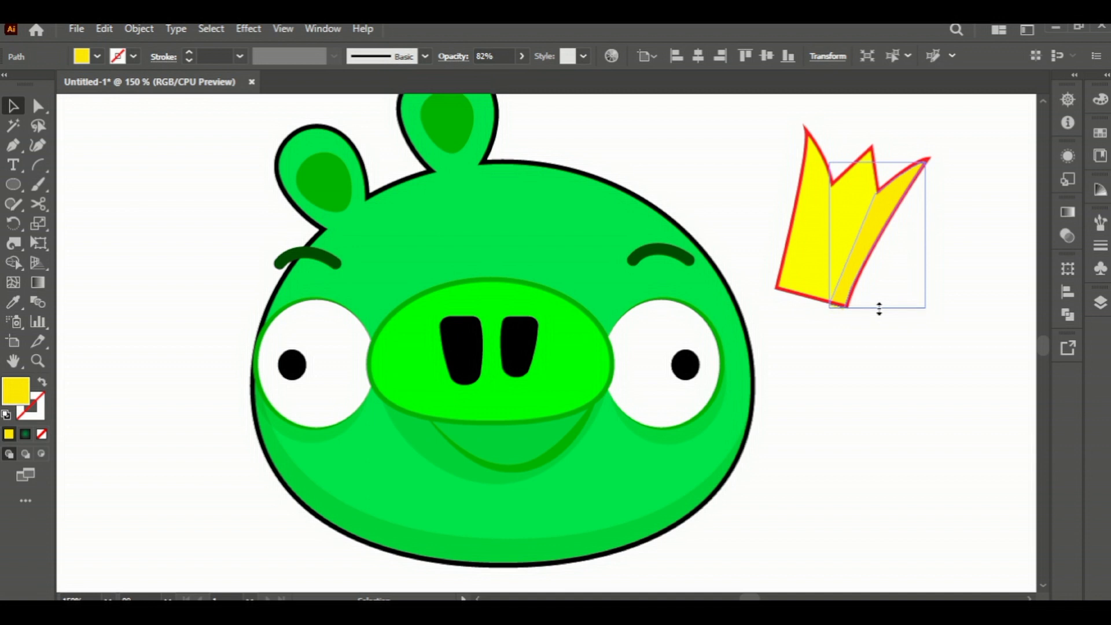
{"action": "left_click_drag", "start_coordinate": [829, 232], "coordinate": [832, 233]}
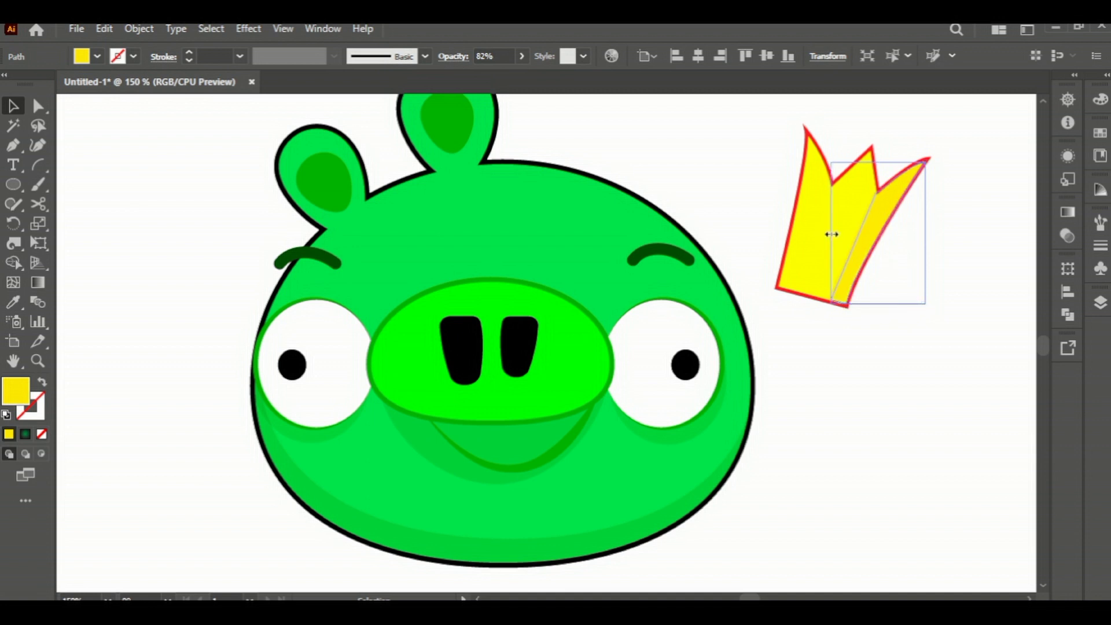
{"action": "left_click", "coordinate": [983, 304]}
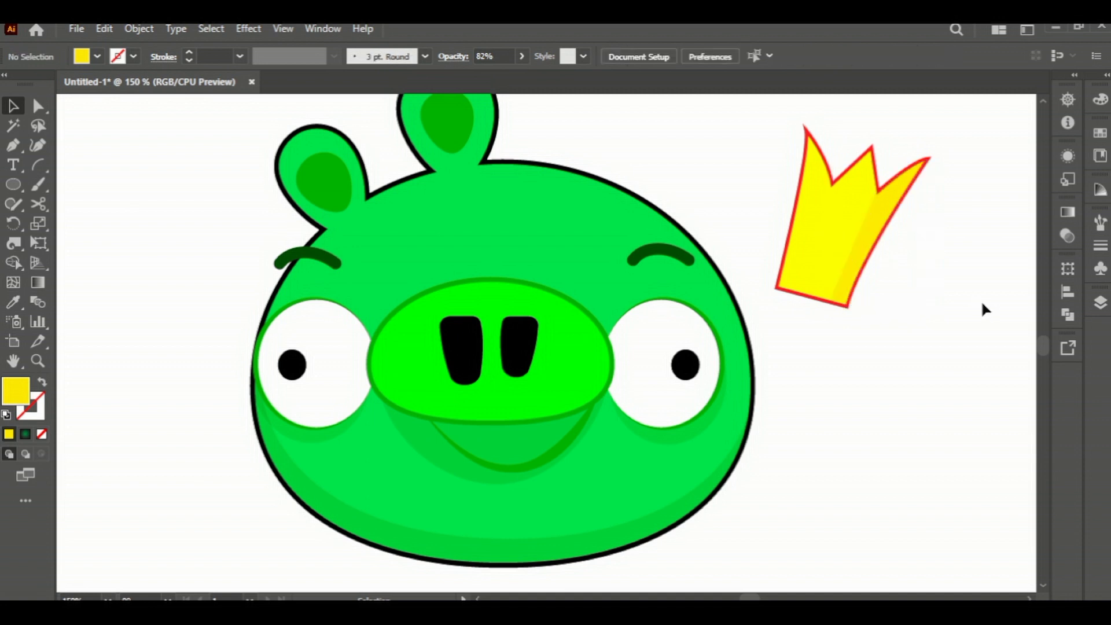
{"action": "left_click", "coordinate": [820, 278]}
{"action": "left_click", "coordinate": [880, 249]}
- Draw an oval beside the pig's head, filled blue with a 0.75 pt black outline
{"action": "left_click", "coordinate": [13, 185]}
{"action": "left_click_drag", "start_coordinate": [805, 363], "coordinate": [846, 414]}
{"action": "scroll", "coordinate": [850, 409], "scroll_direction": "up", "scroll_amount": 3}
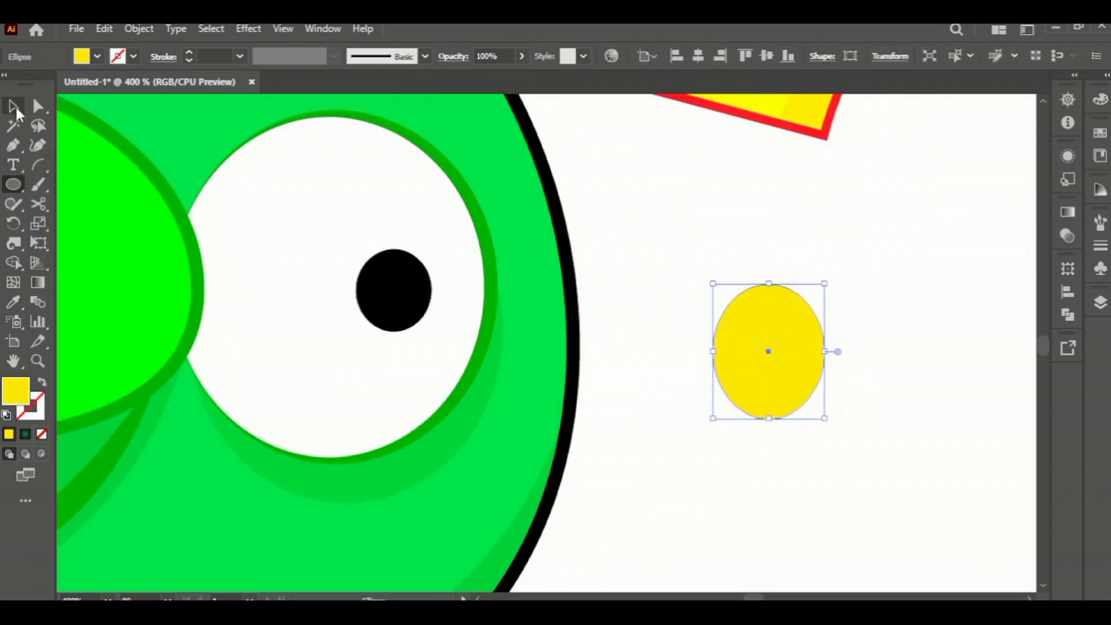
{"action": "left_click", "coordinate": [97, 57]}
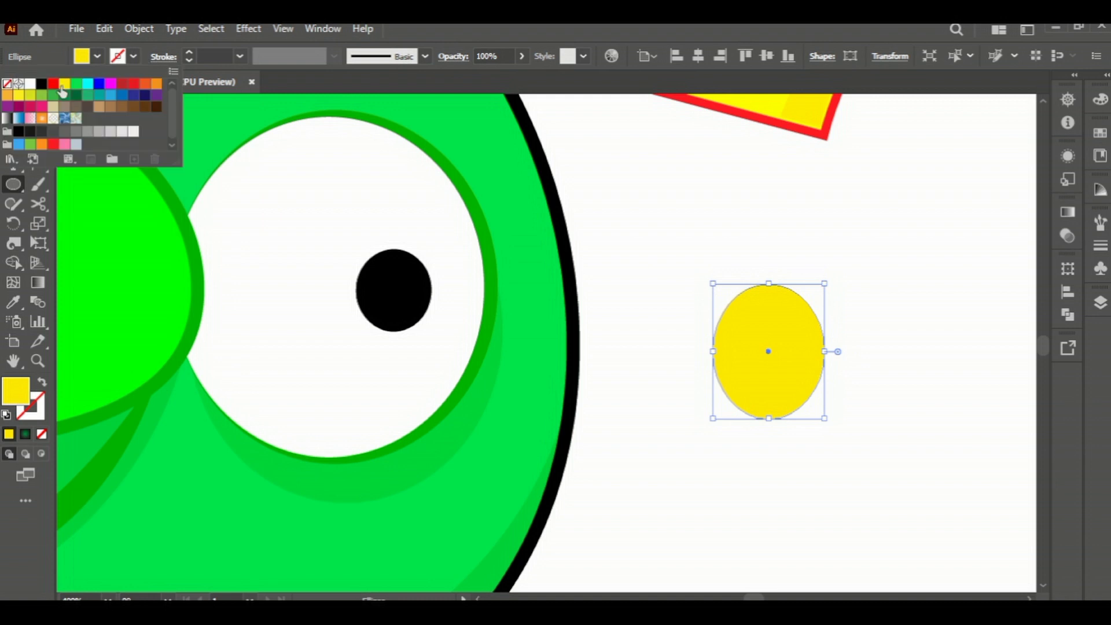
{"action": "left_click", "coordinate": [41, 83]}
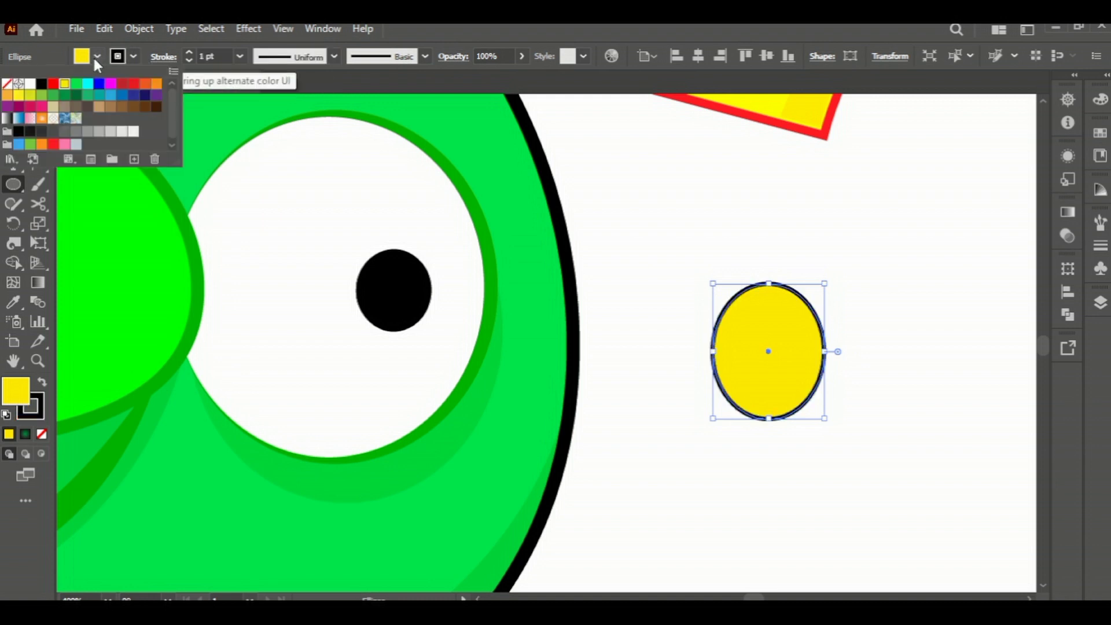
{"action": "left_click", "coordinate": [99, 84]}
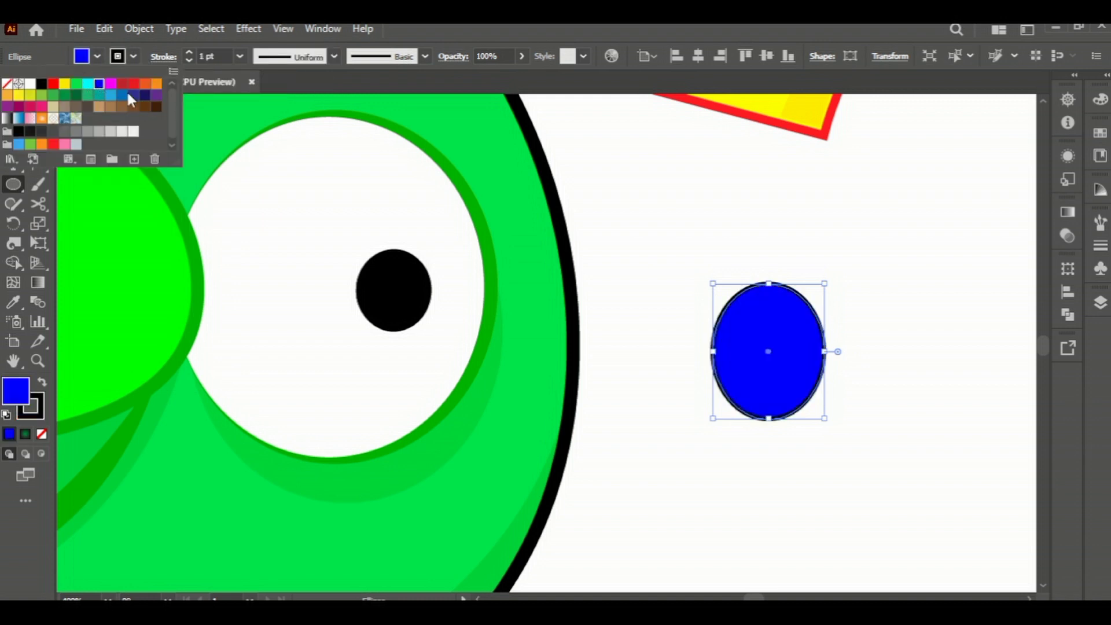
{"action": "left_click", "coordinate": [240, 56]}
{"action": "left_click", "coordinate": [263, 109]}
- Thin the oval's outline to 0.25 pt and paste a shrunken copy in place, moved up-right
{"action": "left_click", "coordinate": [240, 56]}
{"action": "left_click", "coordinate": [265, 74]}
{"action": "left_click", "coordinate": [13, 105]}
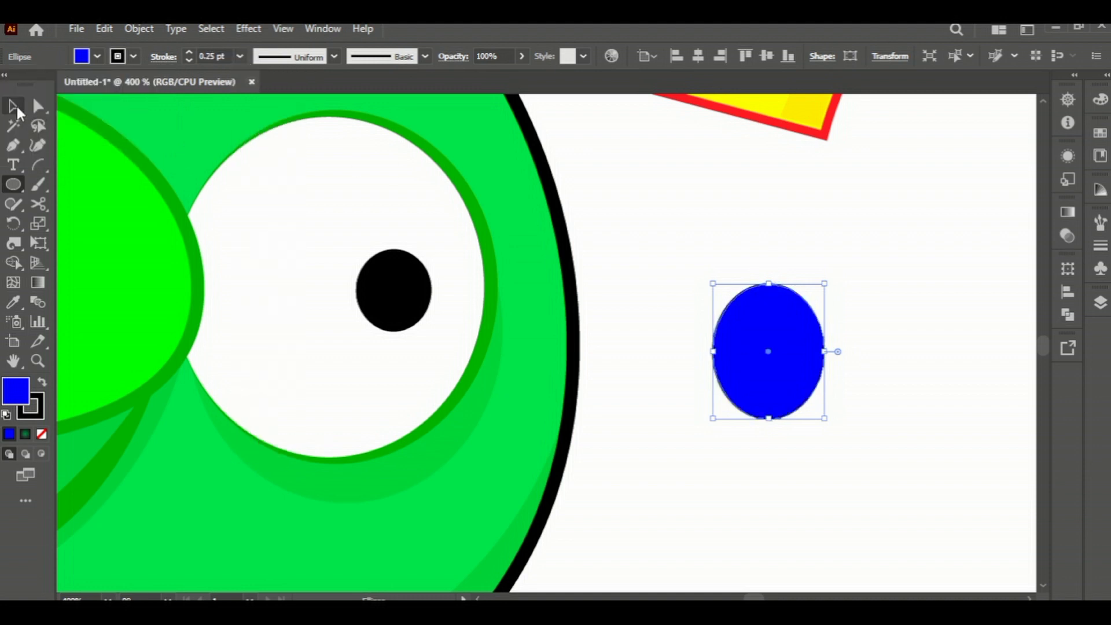
{"action": "right_click", "coordinate": [769, 298]}
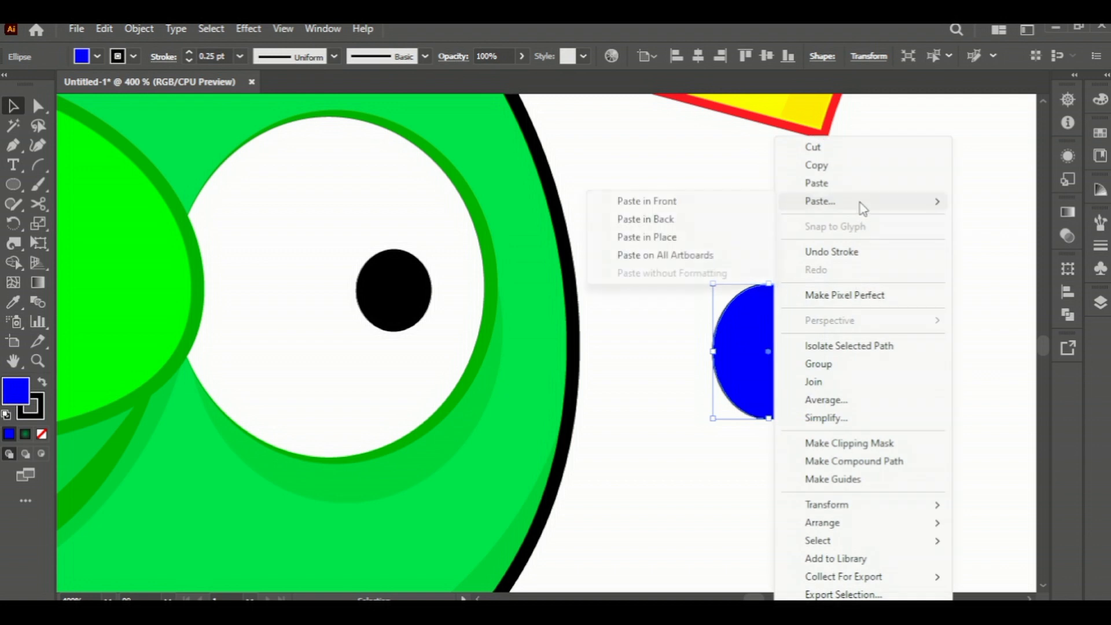
{"action": "left_click", "coordinate": [665, 236]}
{"action": "left_click_drag", "start_coordinate": [826, 285], "coordinate": [791, 337]}
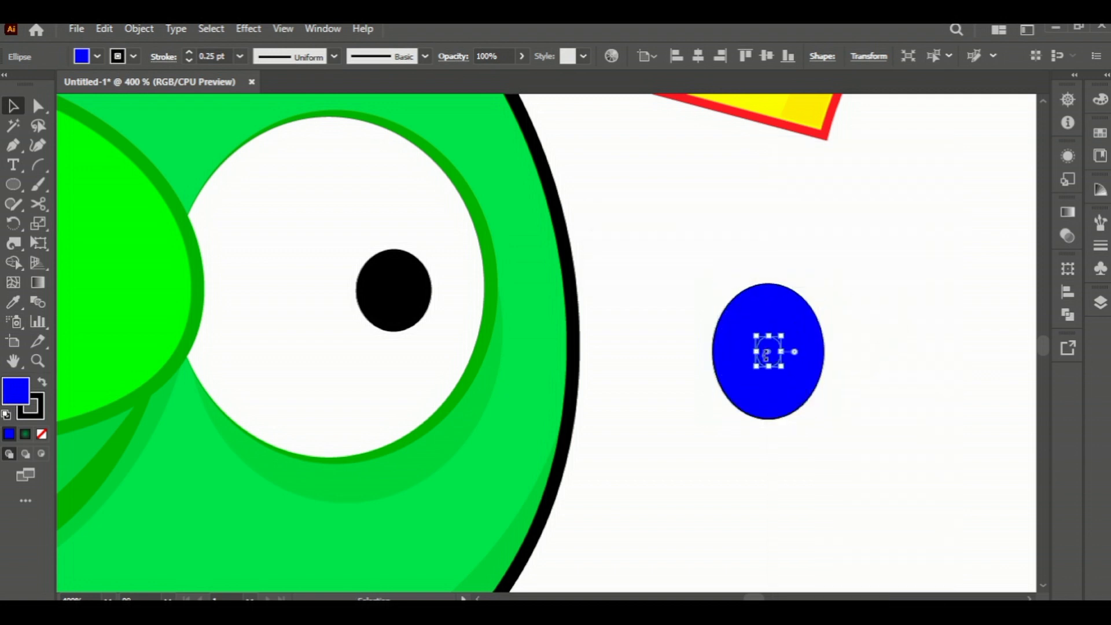
{"action": "left_click_drag", "start_coordinate": [768, 357], "coordinate": [791, 321]}
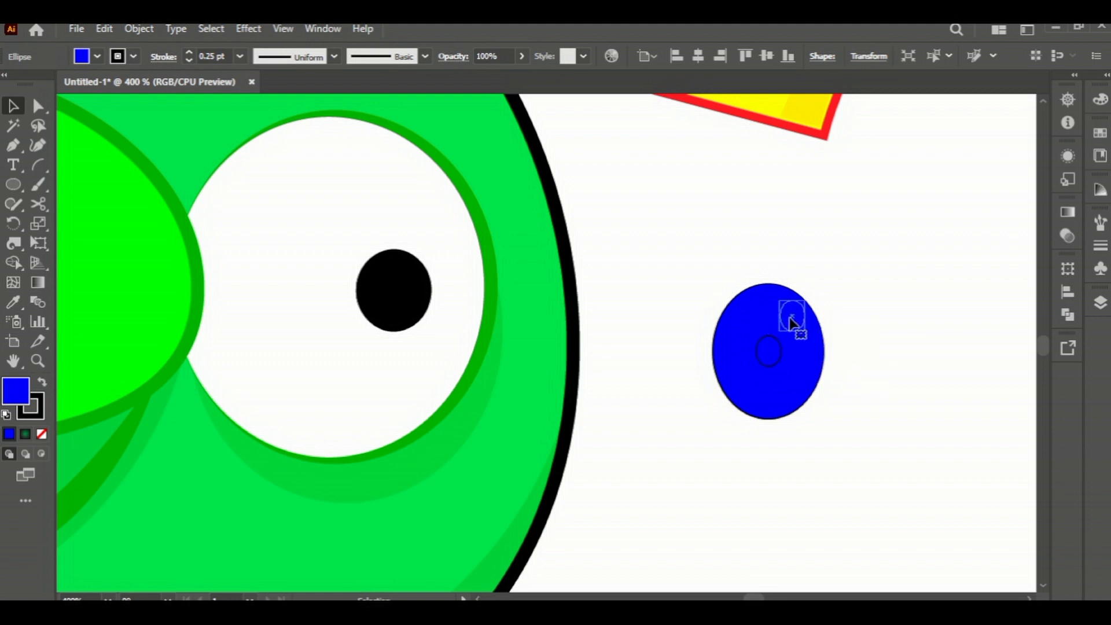
- Make the small highlight oval white in fill and outline, then drag the blue oval slightly lower
{"action": "left_click", "coordinate": [96, 56]}
{"action": "left_click", "coordinate": [29, 84]}
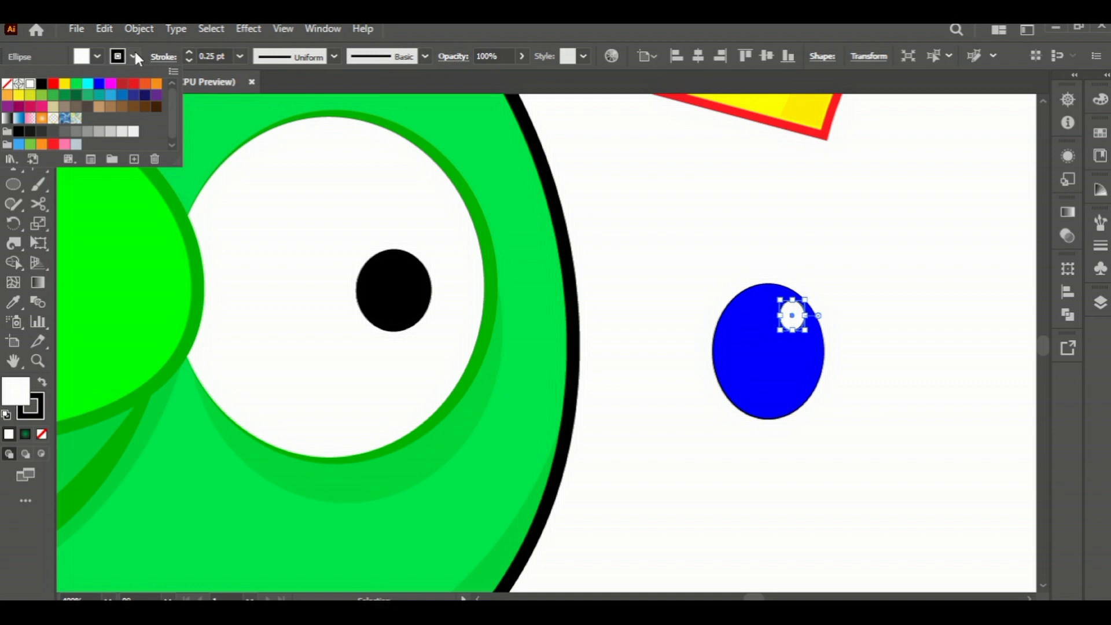
{"action": "left_click", "coordinate": [31, 85]}
{"action": "left_click", "coordinate": [603, 200]}
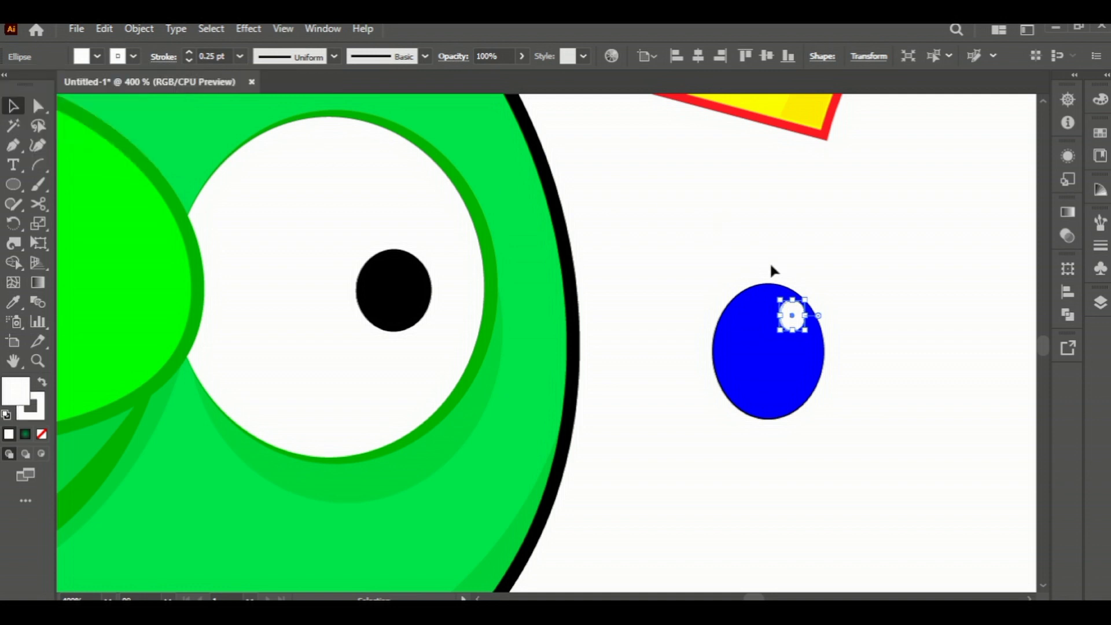
{"action": "left_click", "coordinate": [820, 267]}
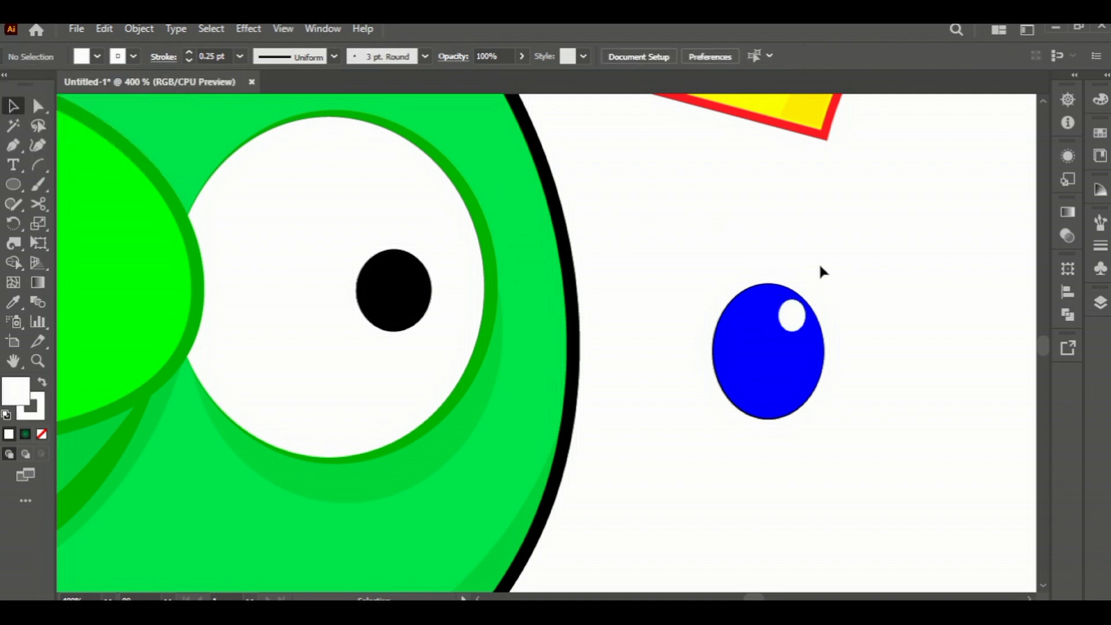
{"action": "left_click", "coordinate": [777, 389]}
{"action": "left_click_drag", "start_coordinate": [776, 389], "coordinate": [776, 405]}
- Send the jewel copy backward, remove its stroke and give it a dark grey fill
{"action": "right_click", "coordinate": [776, 406]}
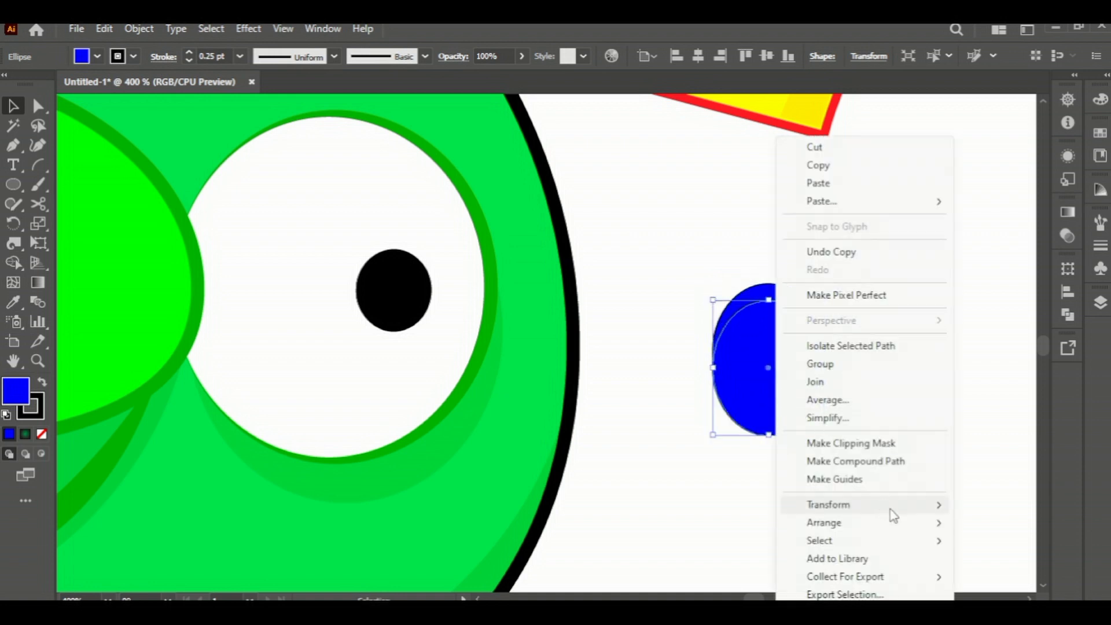
{"action": "mouse_move", "coordinate": [824, 522]}
{"action": "left_click", "coordinate": [683, 575]}
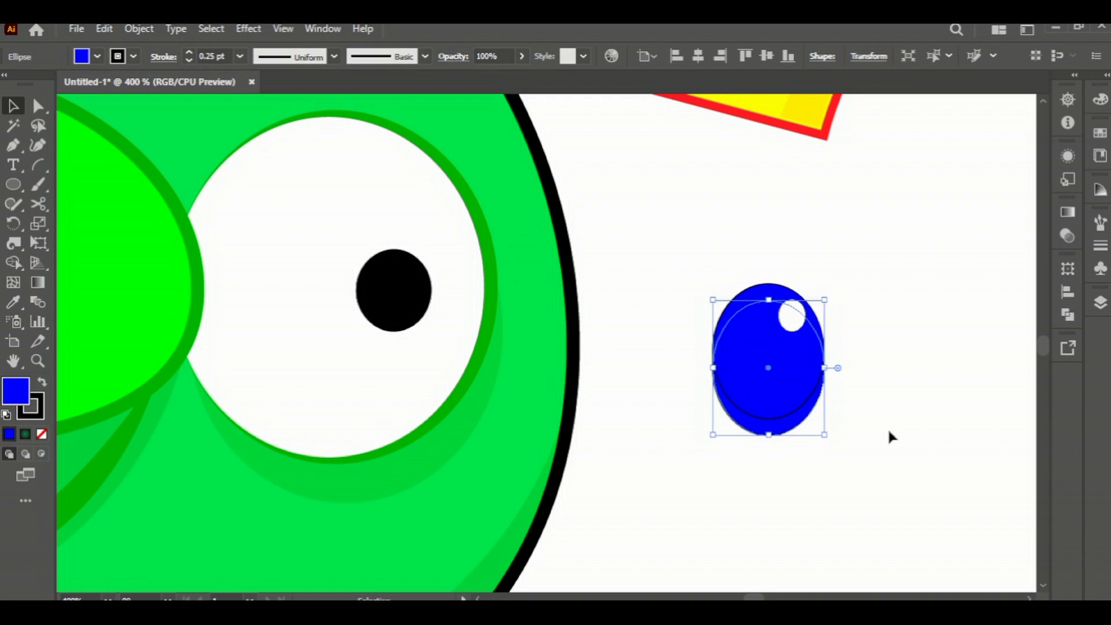
{"action": "left_click", "coordinate": [133, 56]}
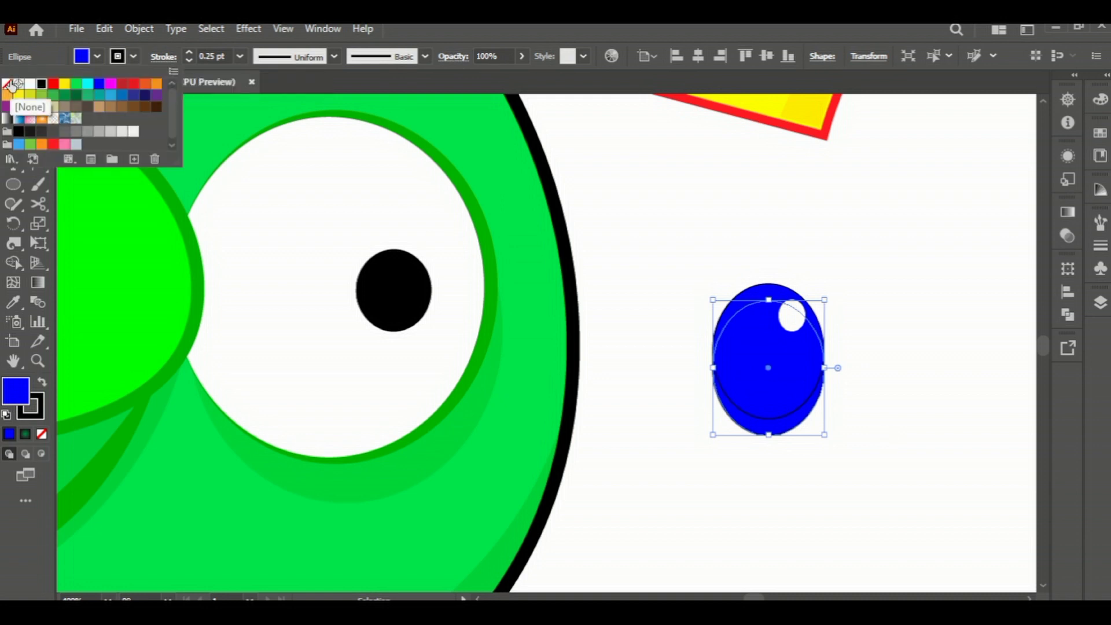
{"action": "left_click", "coordinate": [11, 88]}
{"action": "left_click", "coordinate": [102, 57]}
{"action": "left_click", "coordinate": [98, 133]}
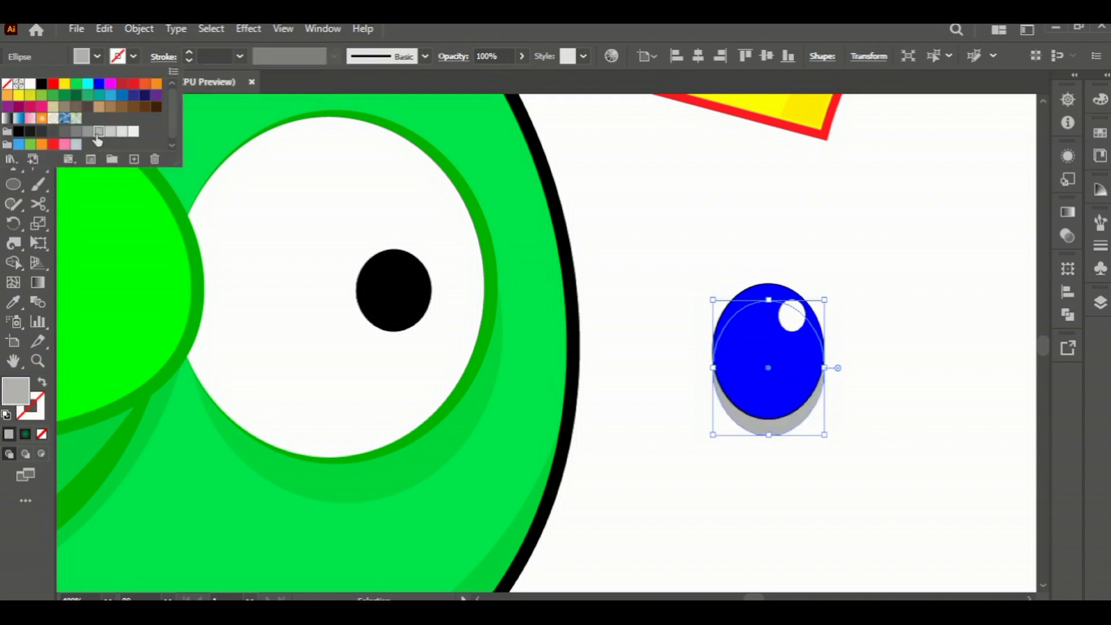
{"action": "left_click", "coordinate": [88, 132]}
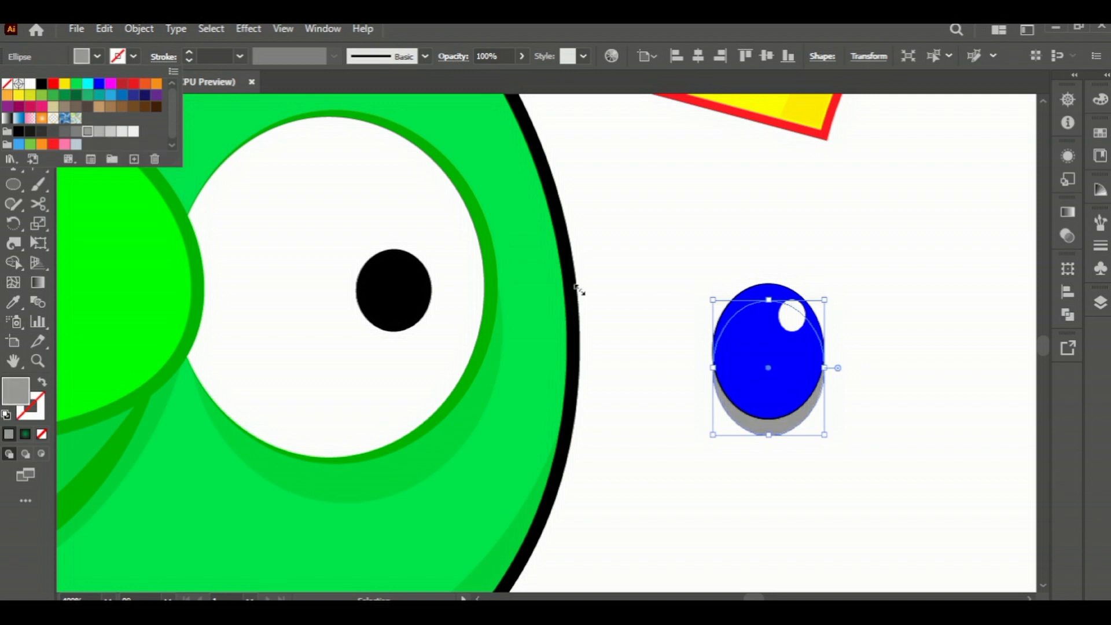
{"action": "left_click", "coordinate": [942, 385]}
{"action": "left_click", "coordinate": [812, 426]}
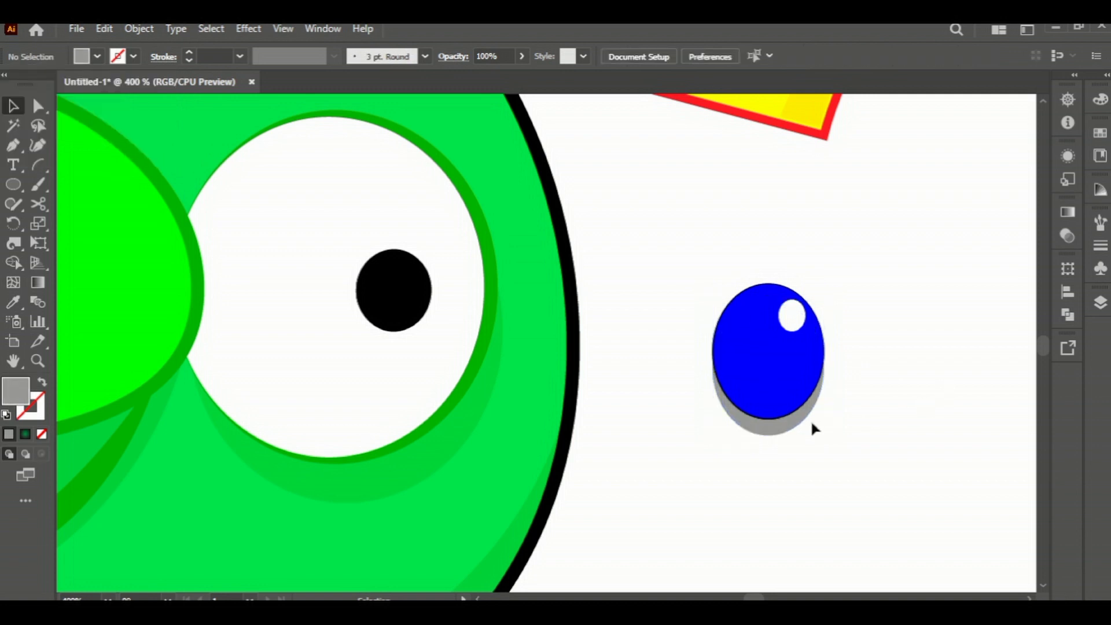
- Set the grey shadow to Multiply at 42% opacity and group all the jewel's parts
{"action": "left_click", "coordinate": [1068, 213]}
{"action": "left_click", "coordinate": [948, 204]}
{"action": "left_click", "coordinate": [902, 229]}
{"action": "left_click", "coordinate": [906, 288]}
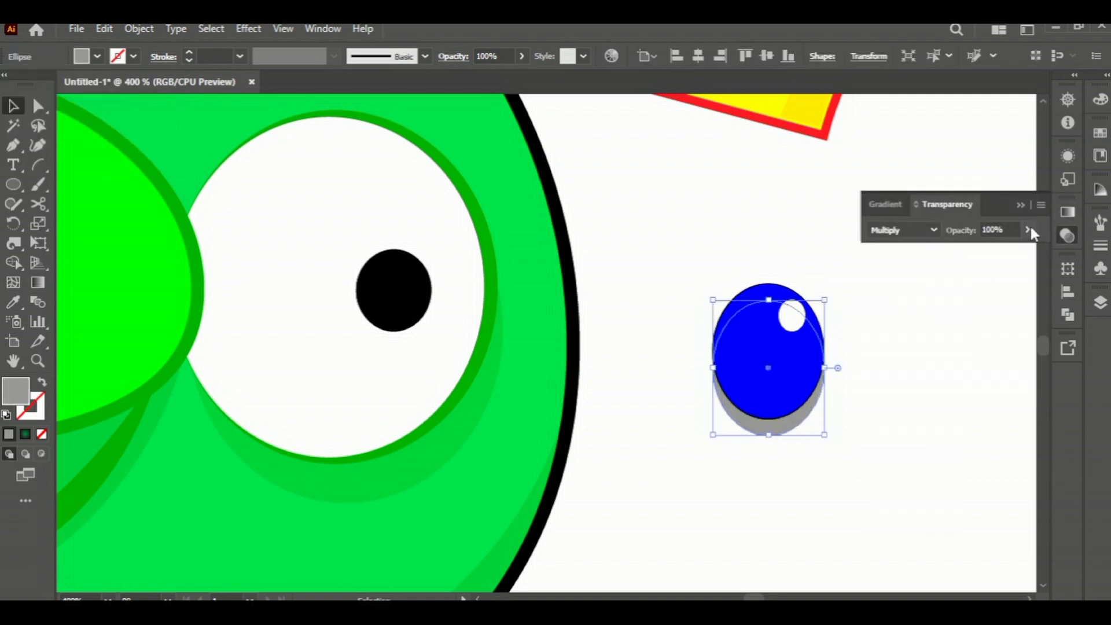
{"action": "left_click", "coordinate": [1029, 230]}
{"action": "left_click_drag", "start_coordinate": [1029, 248], "coordinate": [987, 247]}
{"action": "left_click_drag", "start_coordinate": [918, 435], "coordinate": [608, 244]}
{"action": "key", "text": "ctrl+g"}
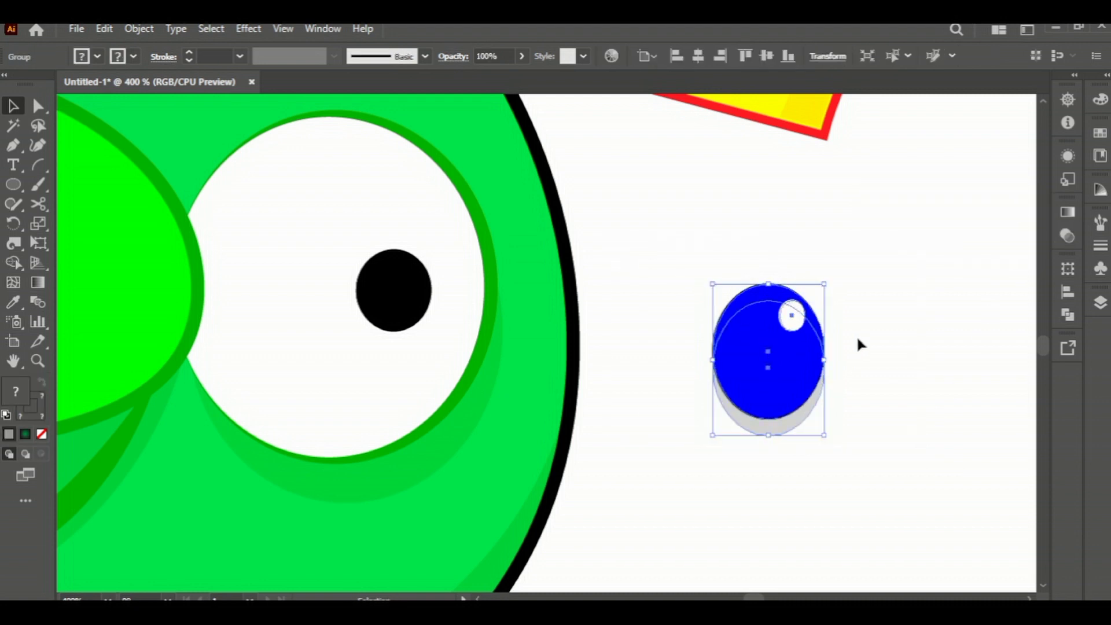
- Scale the blue jewel group down and move it below the crown
{"action": "mouse_move", "coordinate": [824, 284]}
{"action": "left_mouse_down"}
{"action": "mouse_move", "coordinate": [795, 331]}
{"action": "mouse_move", "coordinate": [788, 154]}
{"action": "left_mouse_up"}
{"action": "scroll", "coordinate": [848, 355], "scroll_direction": "up", "scroll_amount": 3}
{"action": "scroll", "coordinate": [849, 357], "scroll_direction": "up", "scroll_amount": 3}
{"action": "scroll", "coordinate": [793, 250], "scroll_direction": "up", "scroll_amount": 6}
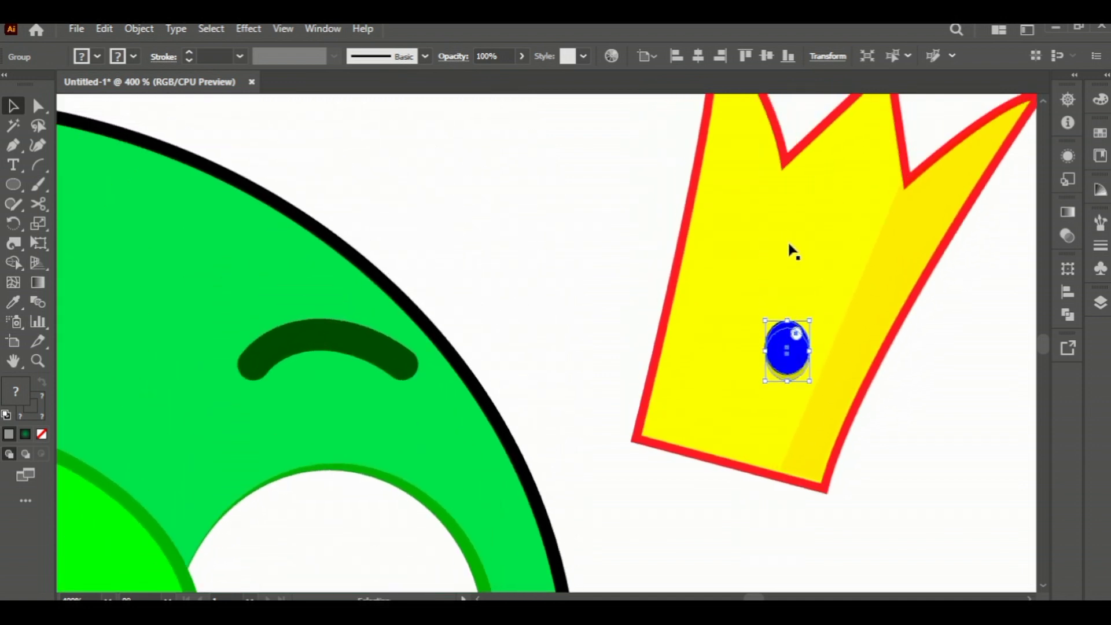
{"action": "left_click_drag", "start_coordinate": [798, 353], "coordinate": [733, 569]}
- Rotate the whole crown so it stands upright
{"action": "left_click", "coordinate": [810, 403]}
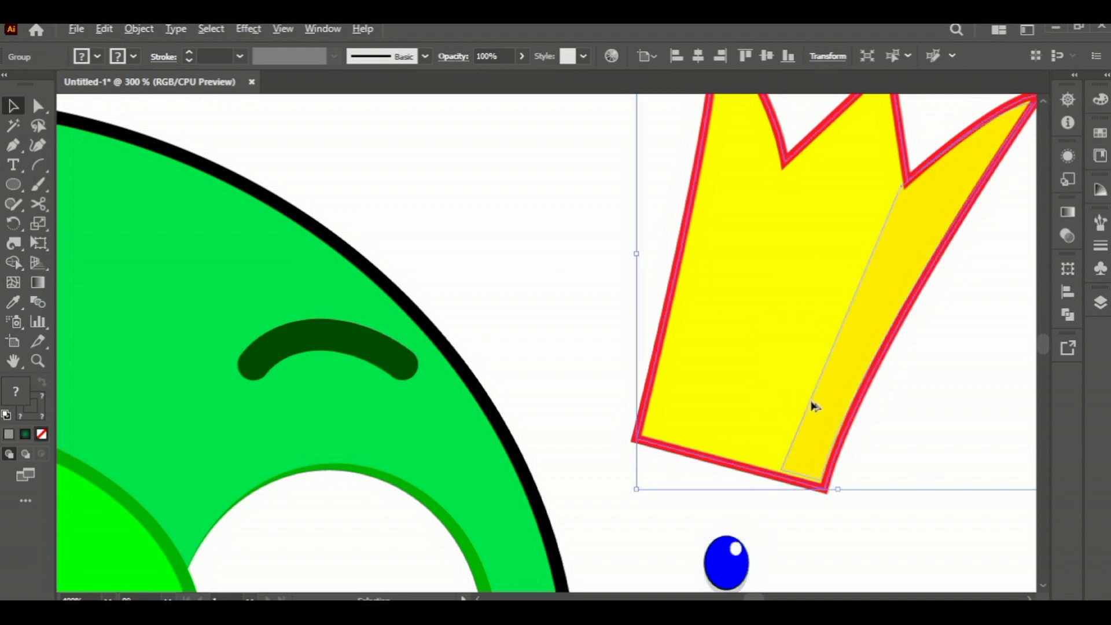
{"action": "scroll", "coordinate": [811, 404], "scroll_direction": "down", "scroll_amount": 1, "text": "alt"}
{"action": "left_click_drag", "start_coordinate": [989, 114], "coordinate": [977, 241]}
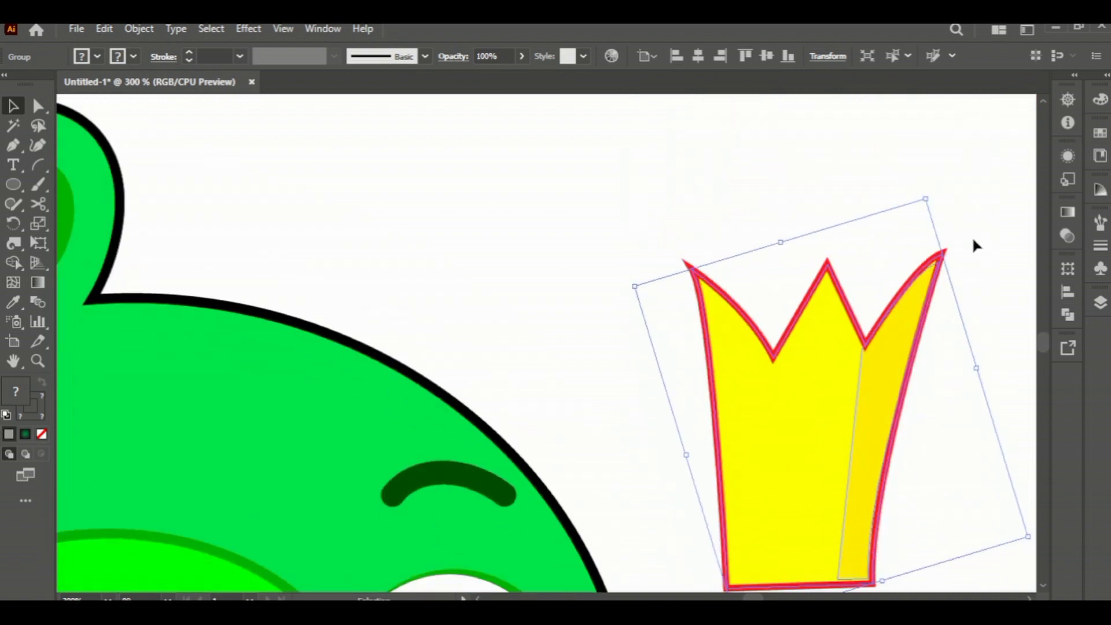
{"action": "left_click_drag", "start_coordinate": [926, 115], "coordinate": [940, 133]}
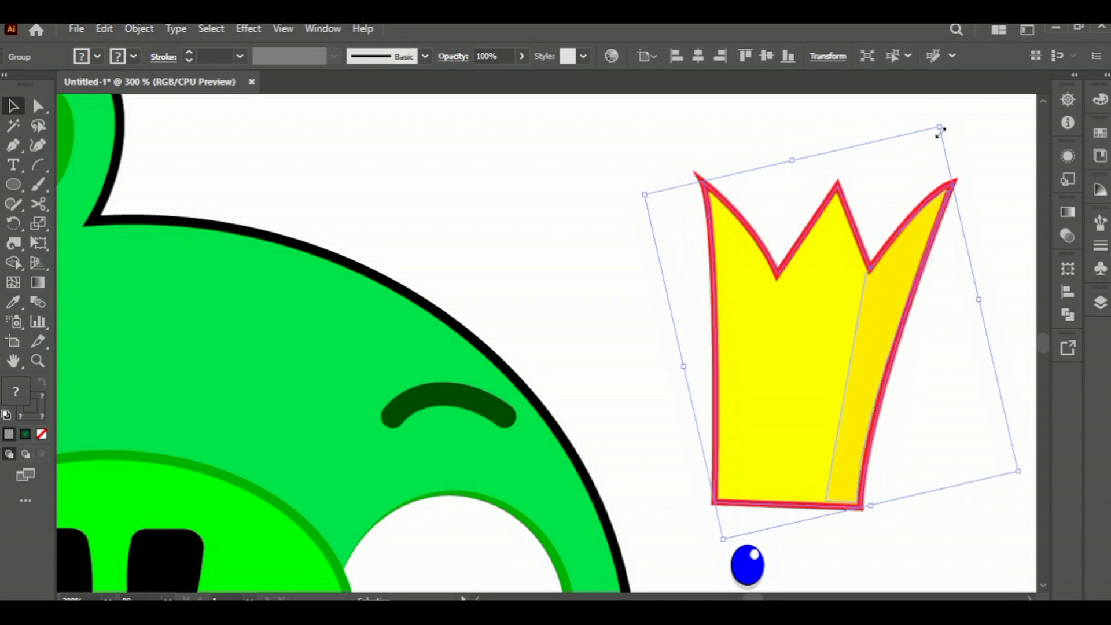
{"action": "left_click", "coordinate": [920, 541]}
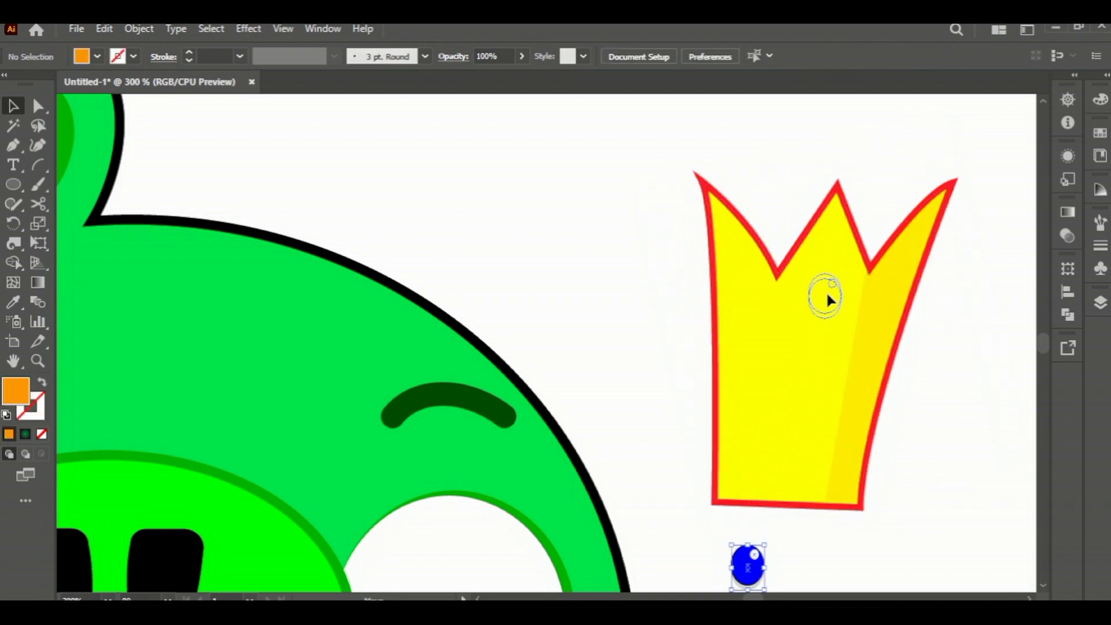
- Place three blue jewel copies in a row across the crown's middle
{"action": "mouse_move", "coordinate": [807, 363]}
{"action": "left_mouse_down"}
{"action": "mouse_move", "coordinate": [885, 362]}
{"action": "mouse_move", "coordinate": [719, 353]}
{"action": "left_mouse_up"}
{"action": "left_click", "coordinate": [699, 327]}
{"action": "left_click", "coordinate": [806, 364]}
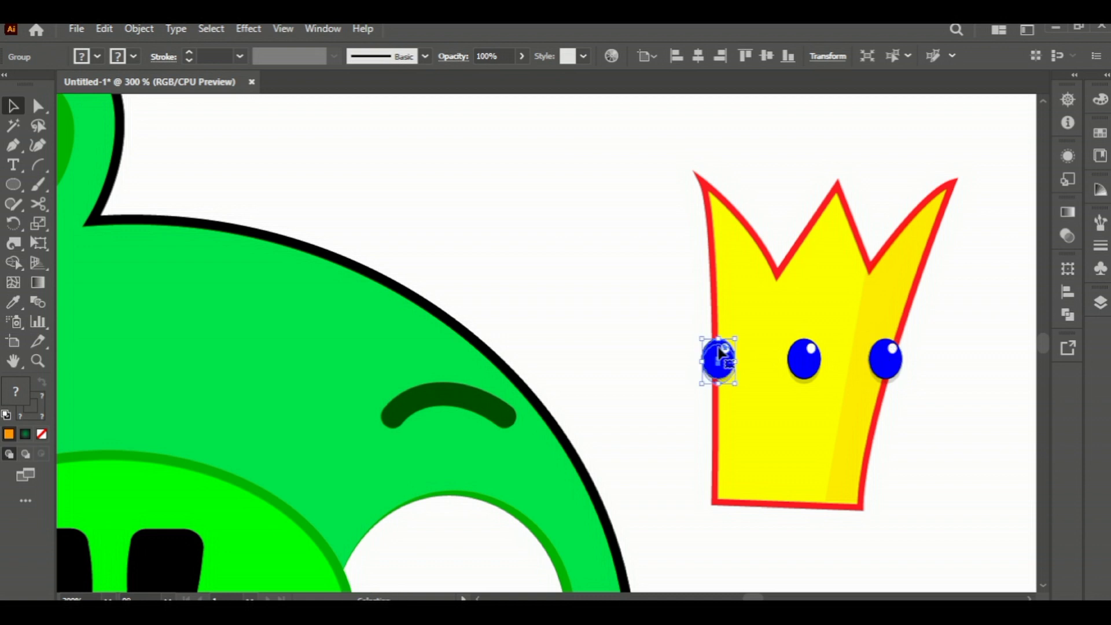
{"action": "left_click", "coordinate": [952, 449]}
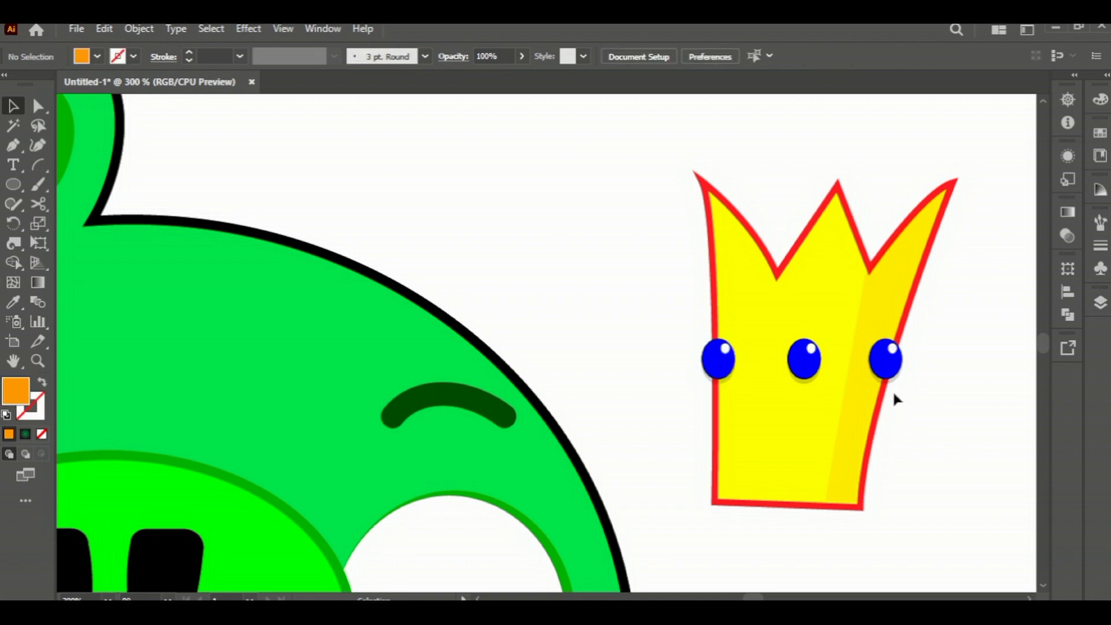
{"action": "left_click", "coordinate": [886, 382]}
- Ungroup the right jewel and rotate its grey shadow to match the crown's slant
{"action": "right_click", "coordinate": [894, 379]}
{"action": "left_click", "coordinate": [958, 451]}
{"action": "left_click", "coordinate": [943, 434]}
{"action": "scroll", "coordinate": [929, 431], "scroll_direction": "up", "scroll_amount": 1}
{"action": "scroll", "coordinate": [913, 412], "scroll_direction": "up", "scroll_amount": 1}
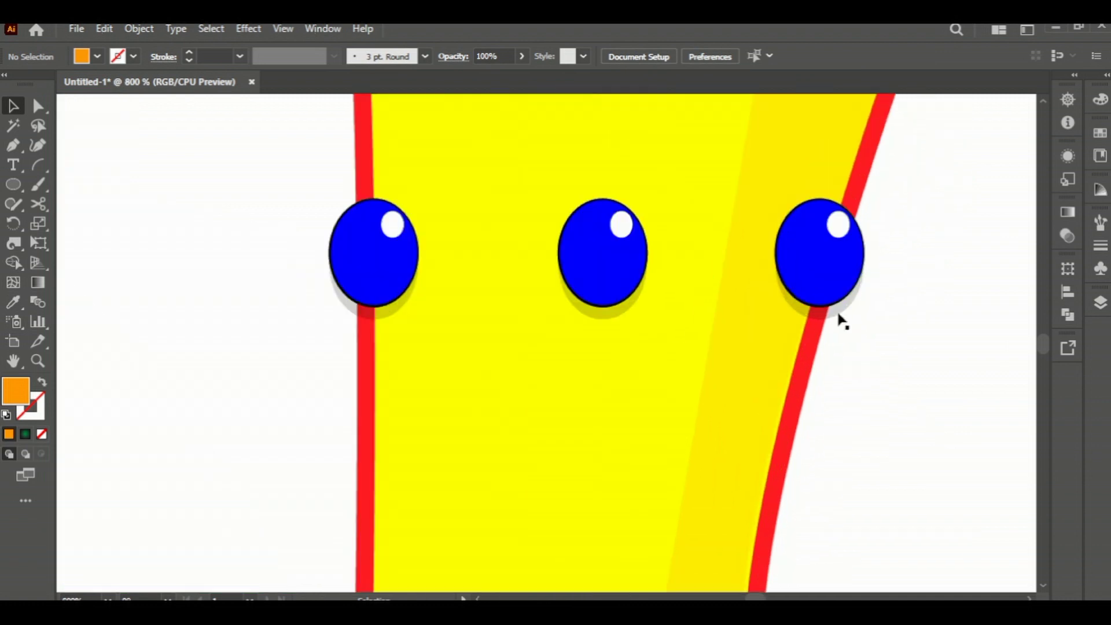
{"action": "left_click", "coordinate": [836, 307]}
{"action": "left_click_drag", "start_coordinate": [846, 317], "coordinate": [842, 327]}
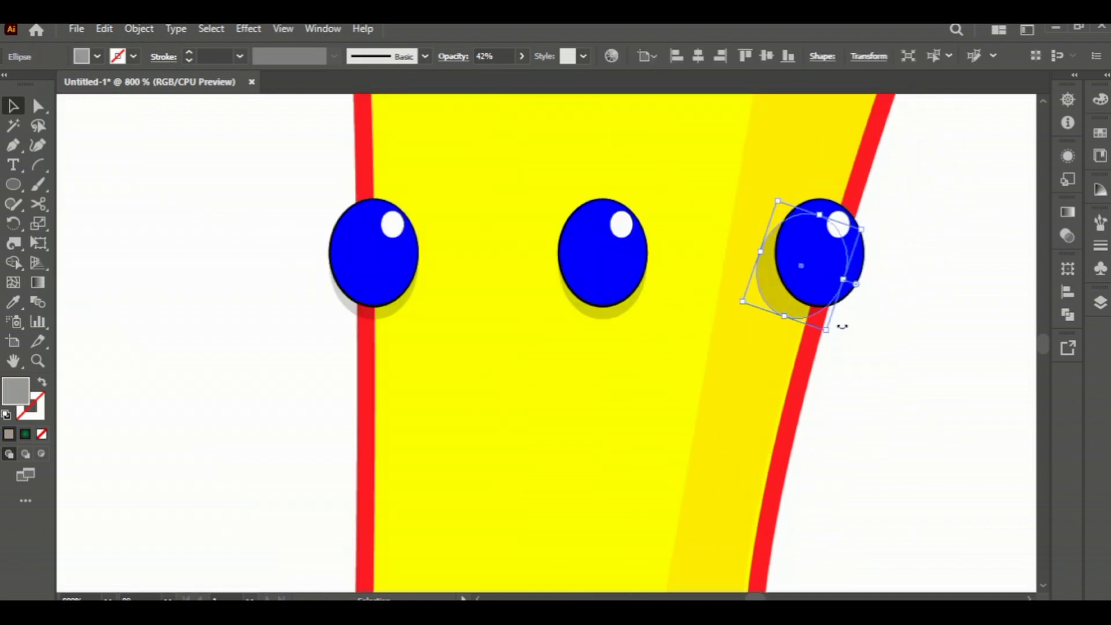
- Nudge the right jewel's shadow down-right and regroup its parts
{"action": "left_click", "coordinate": [840, 245]}
{"action": "left_click", "coordinate": [772, 287]}
{"action": "left_click_drag", "start_coordinate": [810, 264], "coordinate": [814, 262]}
{"action": "left_click", "coordinate": [928, 318]}
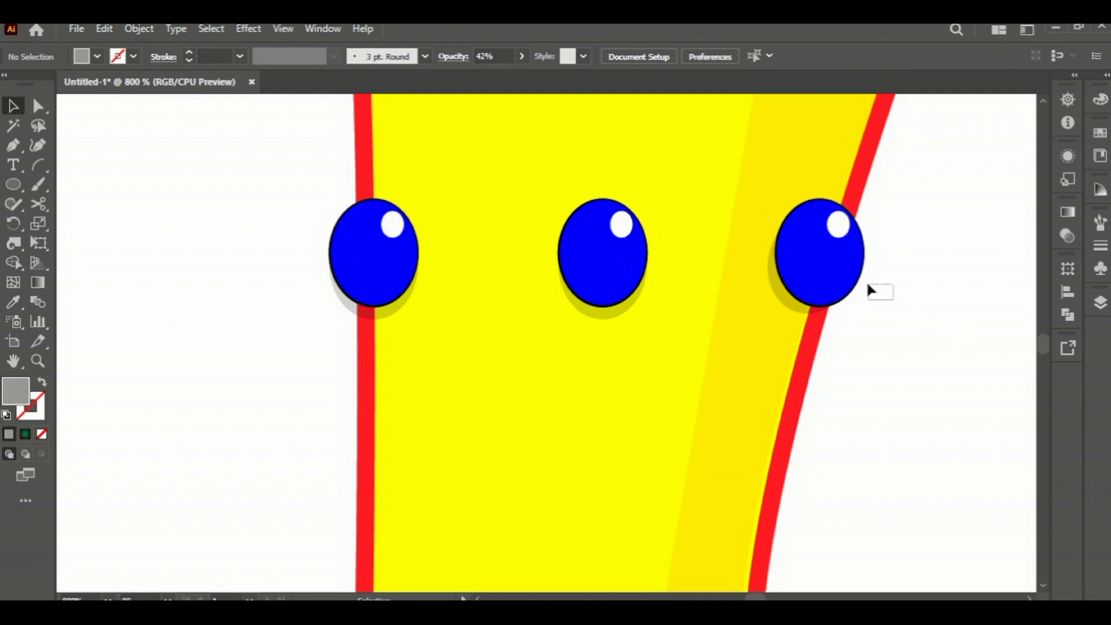
{"action": "left_click_drag", "start_coordinate": [868, 285], "coordinate": [825, 268]}
{"action": "left_click", "coordinate": [838, 224], "text": "shift"}
{"action": "left_click", "coordinate": [775, 280], "text": "shift"}
{"action": "key", "text": "ctrl+g"}
- Ungroup the left jewel and rotate its grey shadow about 17°
{"action": "left_click", "coordinate": [898, 341]}
{"action": "right_click", "coordinate": [409, 233]}
{"action": "left_click", "coordinate": [485, 454]}
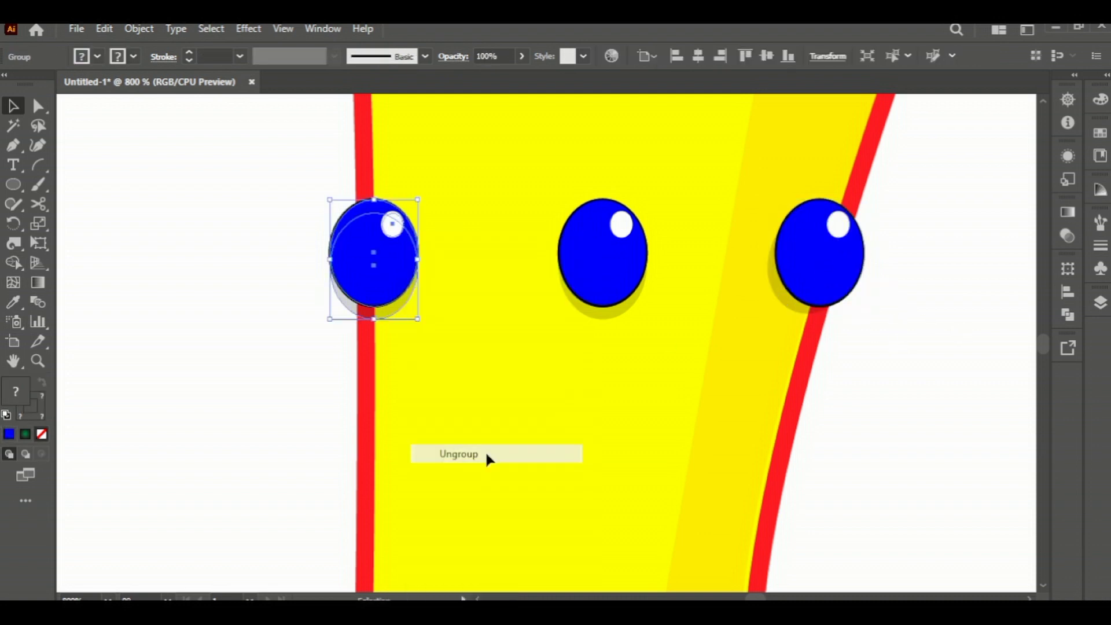
{"action": "left_click", "coordinate": [397, 317]}
{"action": "left_click_drag", "start_coordinate": [423, 328], "coordinate": [405, 305]}
- Shift the left jewel's shadow so it sits toward the jewel's lower right
{"action": "key", "text": "a"}
{"action": "left_click", "coordinate": [404, 301]}
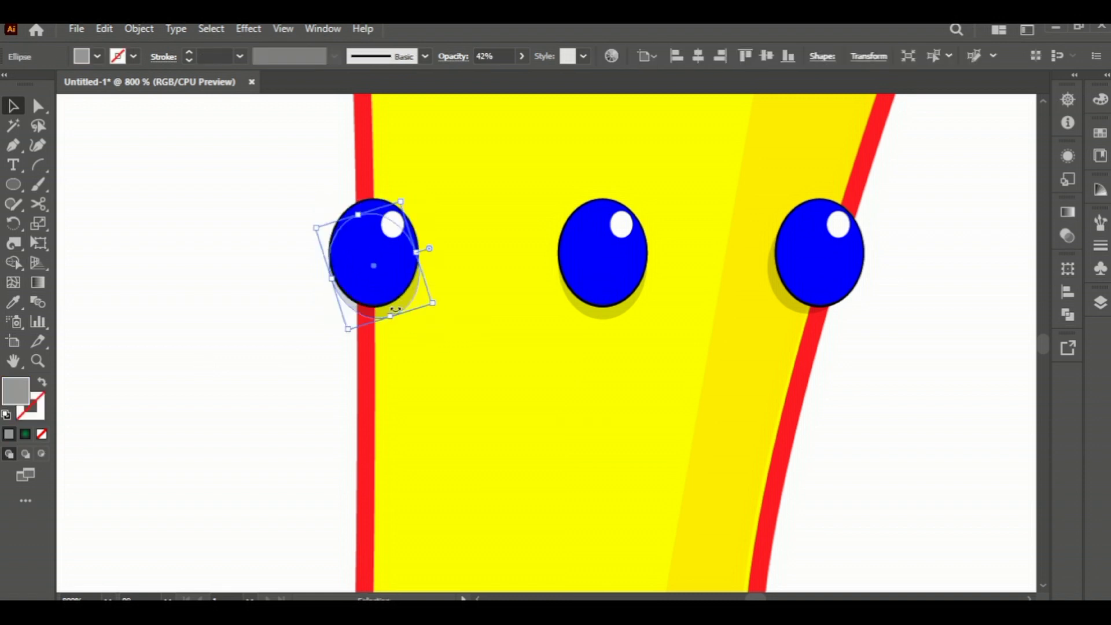
{"action": "key", "text": "v"}
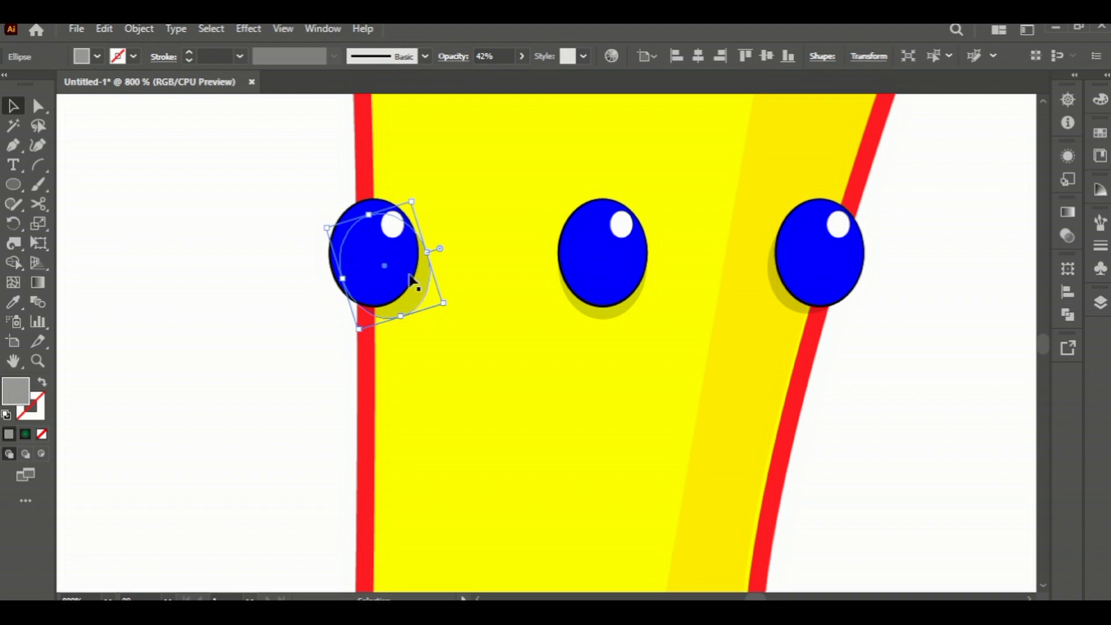
{"action": "mouse_move", "coordinate": [389, 285]}
{"action": "left_mouse_down"}
{"action": "mouse_move", "coordinate": [399, 268]}
{"action": "mouse_move", "coordinate": [382, 264]}
{"action": "left_mouse_up"}
{"action": "key", "text": "Left"}
{"action": "key", "text": "Left"}
{"action": "key", "text": "Down"}
{"action": "key", "text": "Down"}
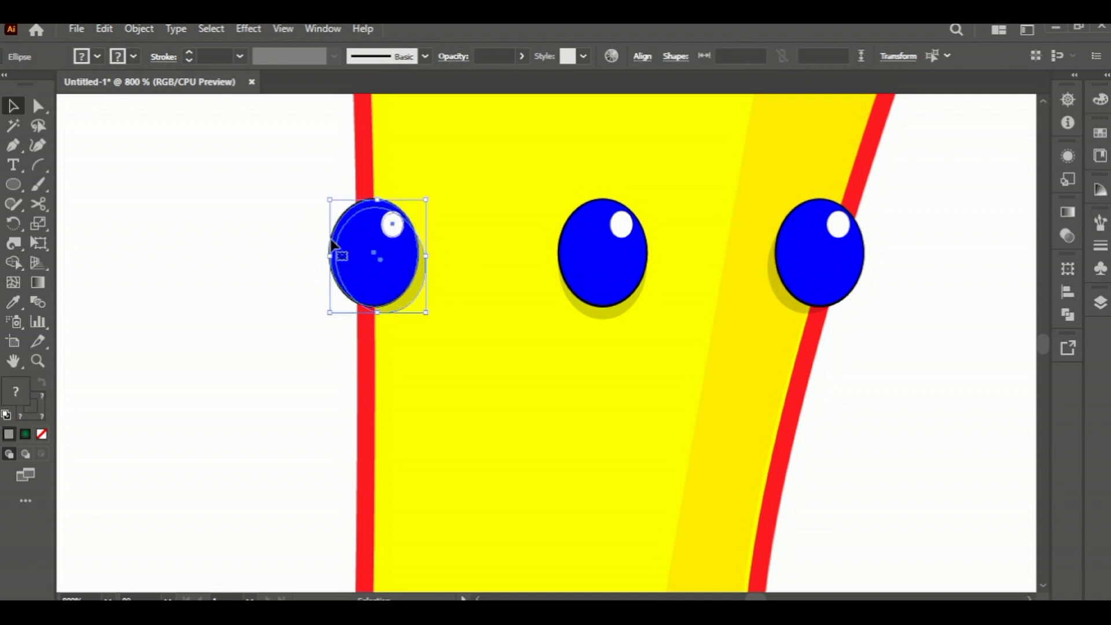
- Tilt the whole jewelled crown and position it on the upper right of the pig's head
{"action": "left_click", "coordinate": [300, 275]}
{"action": "scroll", "coordinate": [411, 327], "scroll_direction": "down", "scroll_amount": 2}
{"action": "scroll", "coordinate": [408, 323], "scroll_direction": "down", "scroll_amount": 1}
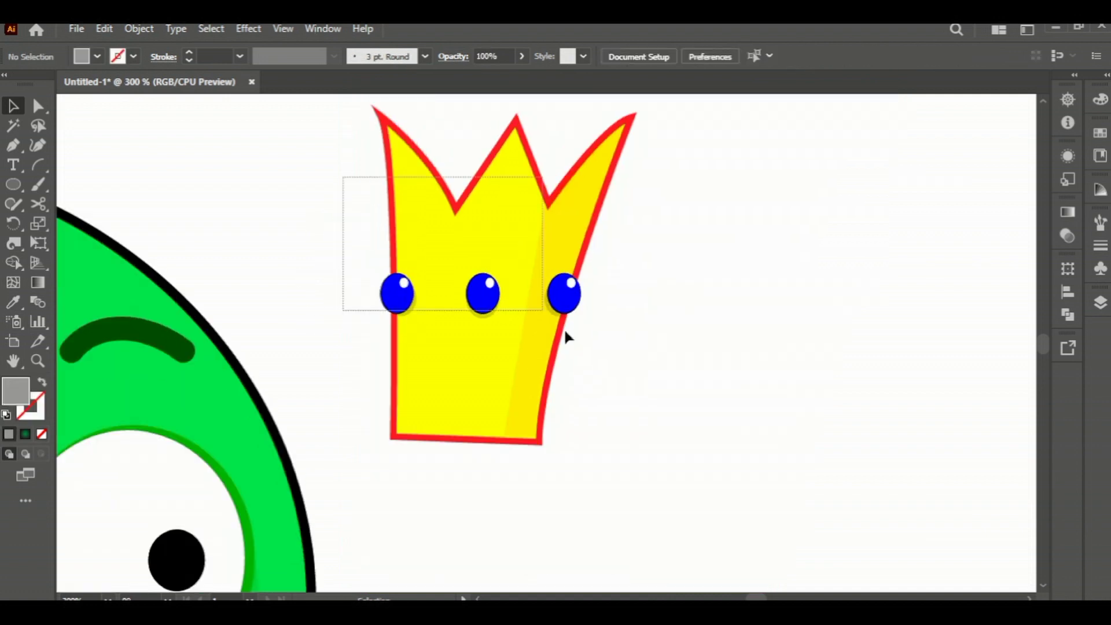
{"action": "left_click_drag", "start_coordinate": [342, 173], "coordinate": [566, 329]}
{"action": "left_click_drag", "start_coordinate": [648, 126], "coordinate": [694, 241]}
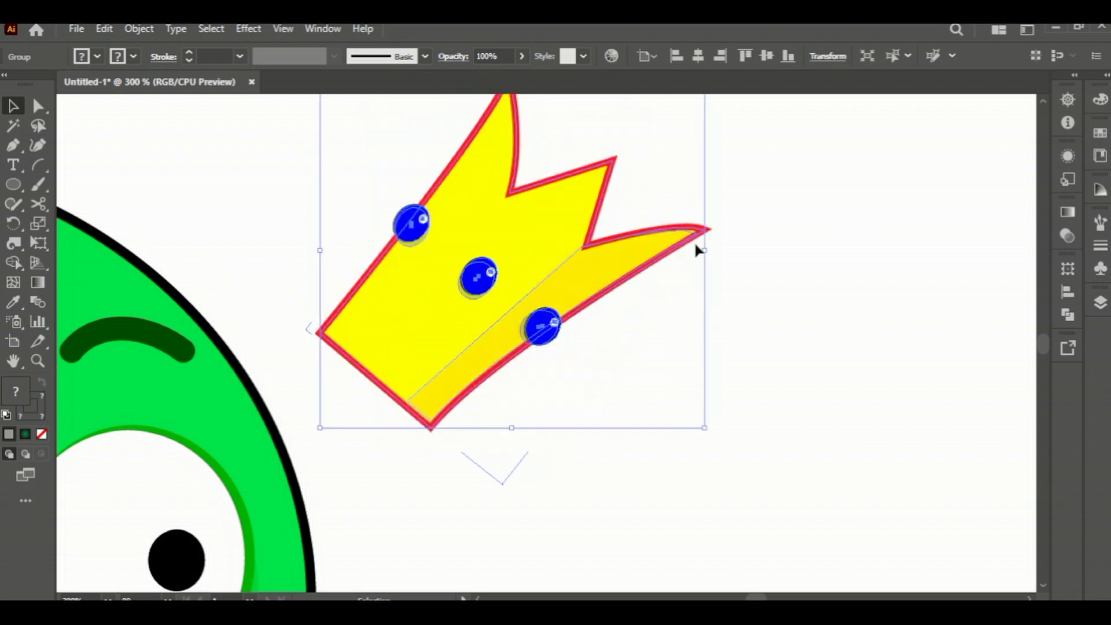
{"action": "scroll", "coordinate": [693, 241], "scroll_direction": "down", "scroll_amount": 2}
{"action": "mouse_move", "coordinate": [532, 227]}
{"action": "left_mouse_down"}
{"action": "mouse_move", "coordinate": [551, 233]}
{"action": "mouse_move", "coordinate": [457, 190]}
{"action": "left_mouse_up"}
{"action": "scroll", "coordinate": [471, 208], "scroll_direction": "up", "scroll_amount": 2}
{"action": "left_click_drag", "start_coordinate": [563, 130], "coordinate": [556, 123]}
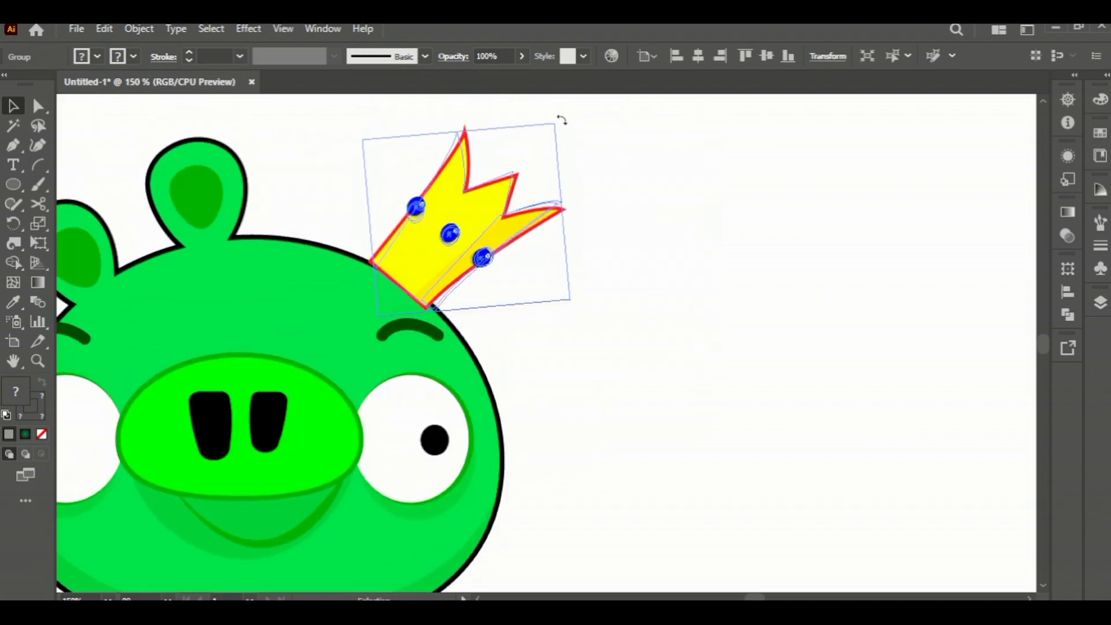
{"action": "left_click_drag", "start_coordinate": [455, 237], "coordinate": [430, 241]}
- Send the crown behind the pig and zoom out to view the whole pig
{"action": "right_click", "coordinate": [430, 235]}
{"action": "mouse_move", "coordinate": [476, 523]}
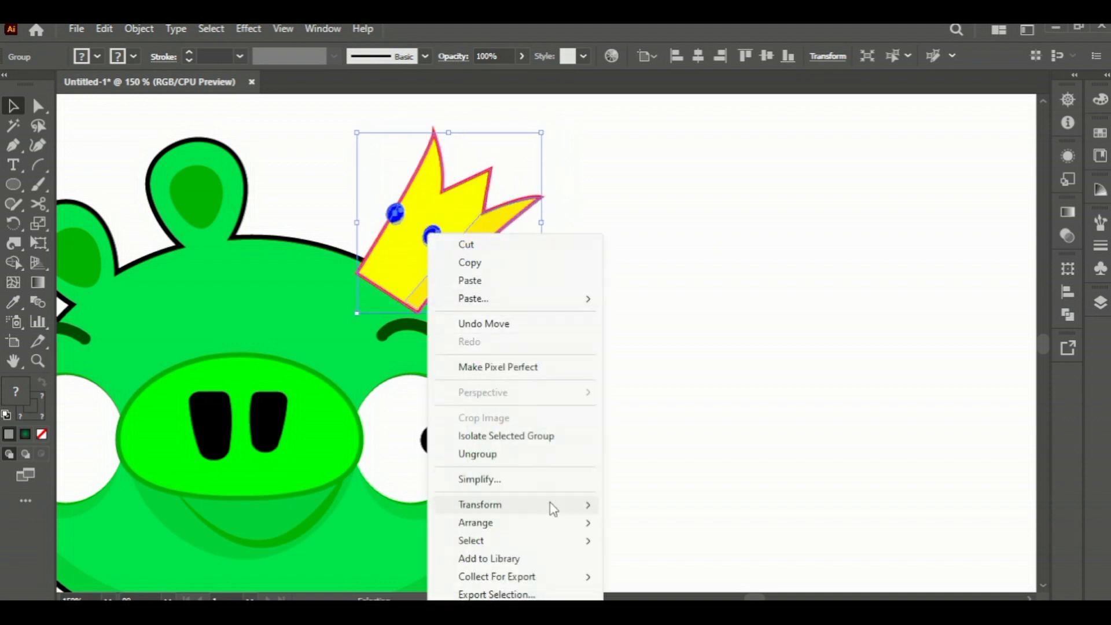
{"action": "left_click", "coordinate": [648, 576]}
{"action": "left_click", "coordinate": [707, 428]}
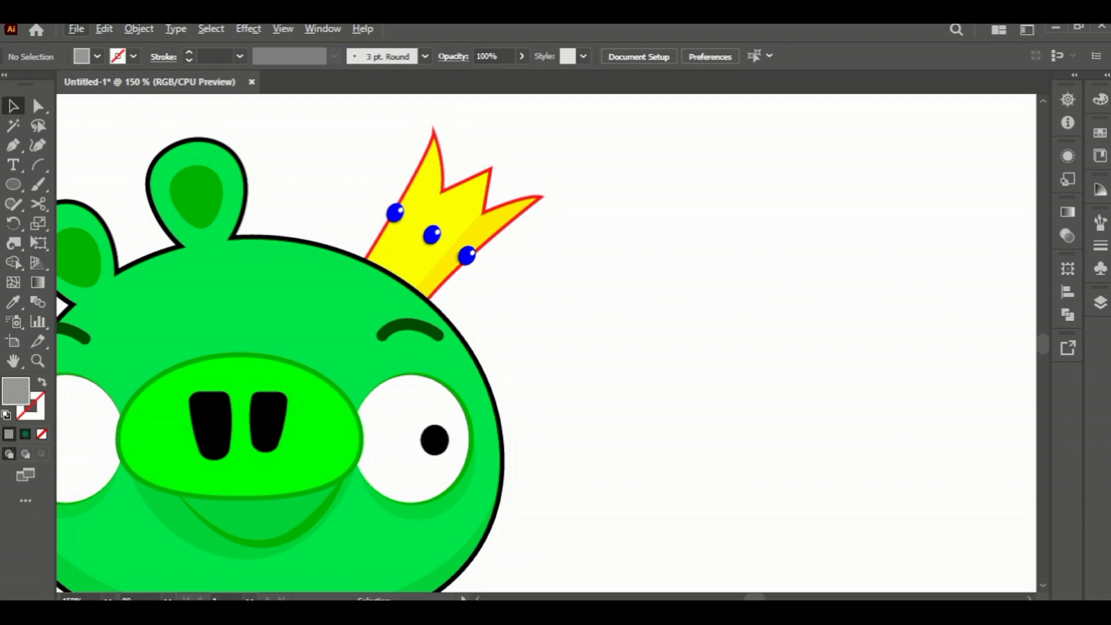
{"action": "key", "text": "ctrl+minus"}
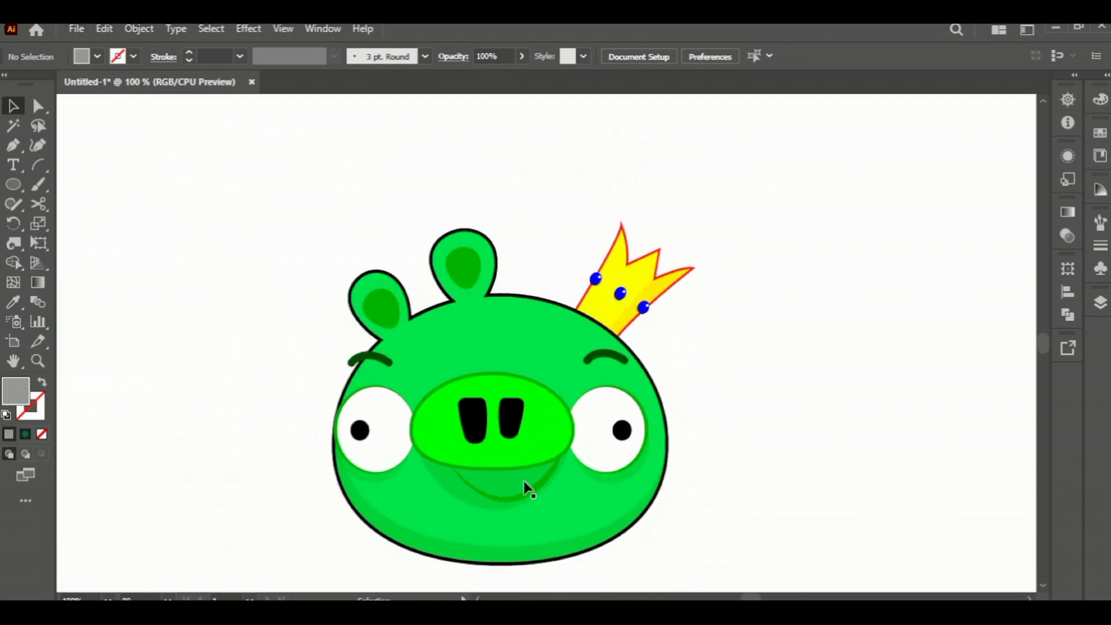
- Add the text 'Pig King' below the pig and scale it up large
{"action": "scroll", "coordinate": [546, 520], "scroll_direction": "down", "scroll_amount": 1}
{"action": "scroll", "coordinate": [547, 519], "scroll_direction": "down", "scroll_amount": 1}
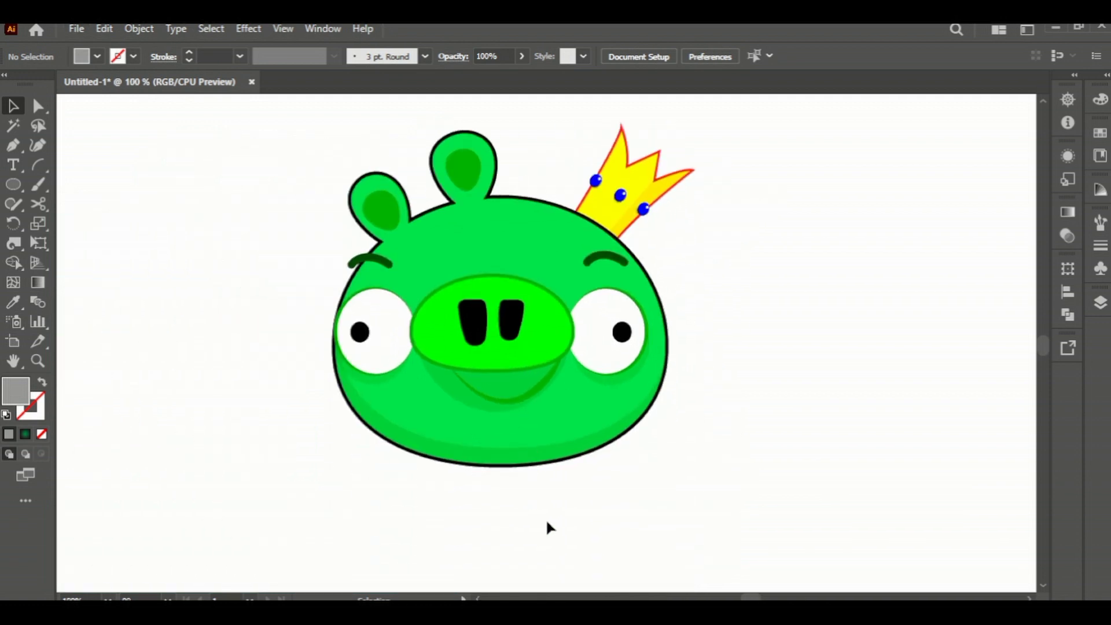
{"action": "left_click", "coordinate": [13, 164]}
{"action": "left_click", "coordinate": [412, 496]}
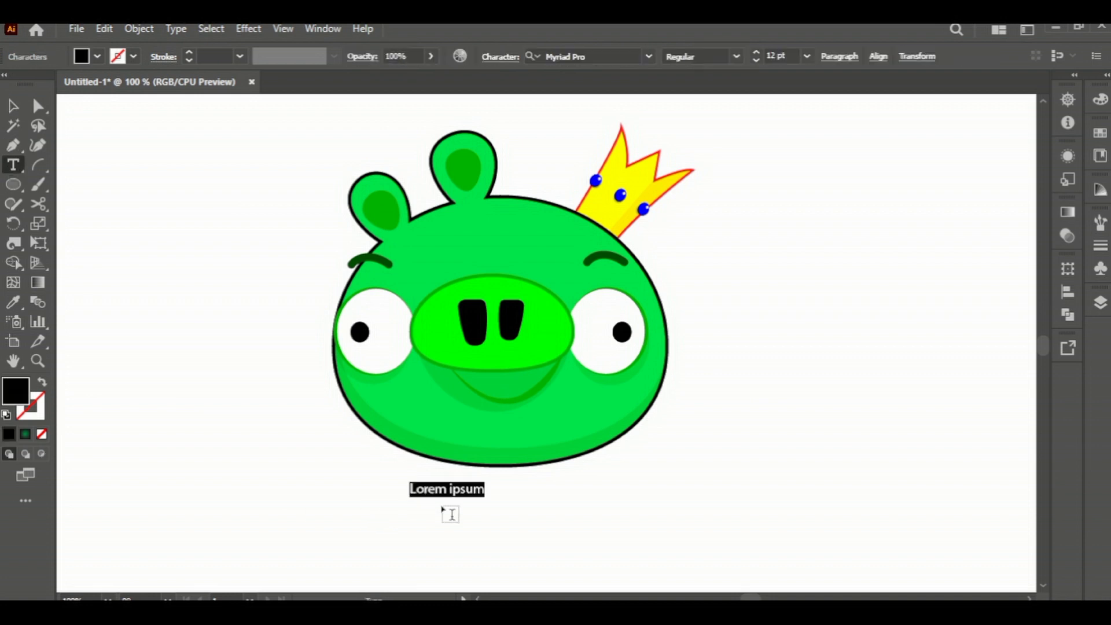
{"action": "type", "text": "Pig King"}
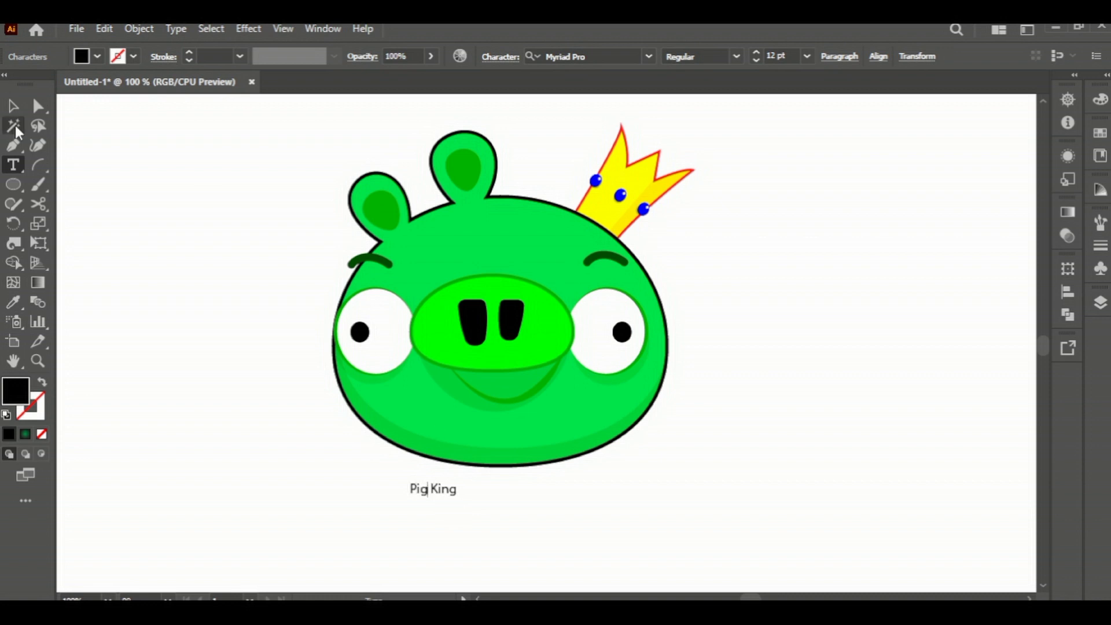
{"action": "left_click", "coordinate": [13, 106]}
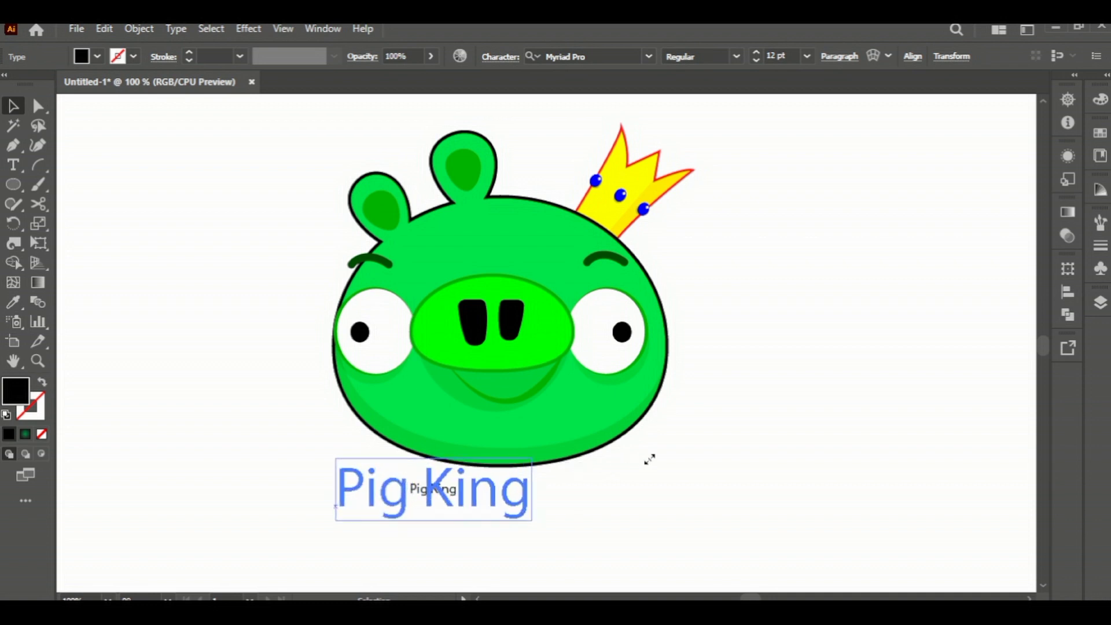
{"action": "left_click_drag", "start_coordinate": [459, 481], "coordinate": [555, 450]}
{"action": "left_click_drag", "start_coordinate": [491, 505], "coordinate": [540, 517]}
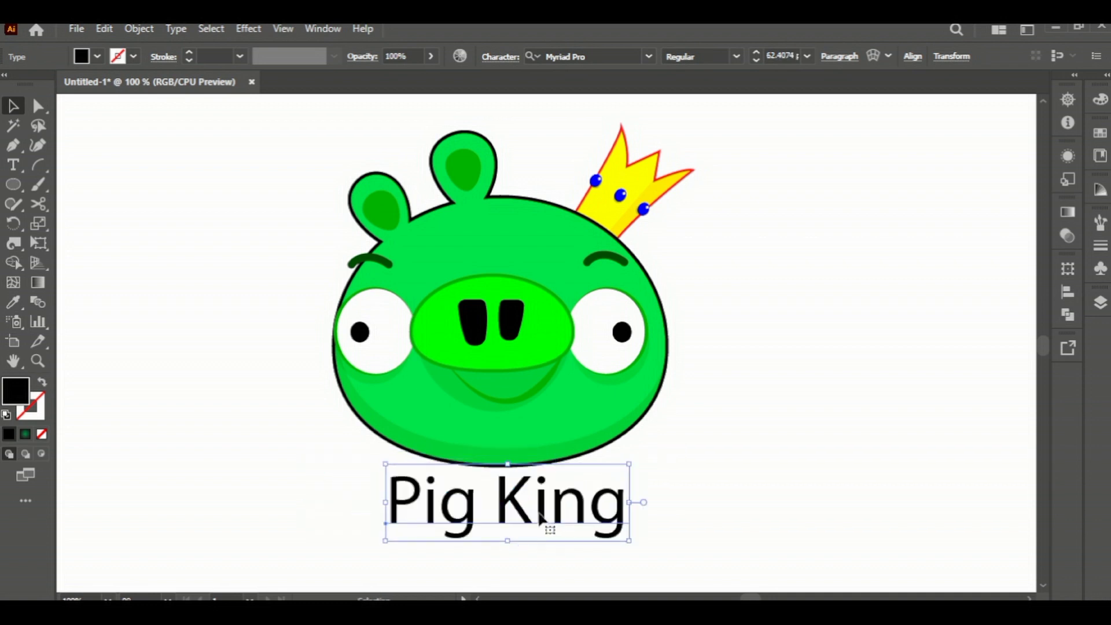
- Fill the title with the pig's green and set its stroke to 0.5 pt
{"action": "left_click", "coordinate": [12, 301]}
{"action": "left_click", "coordinate": [567, 413]}
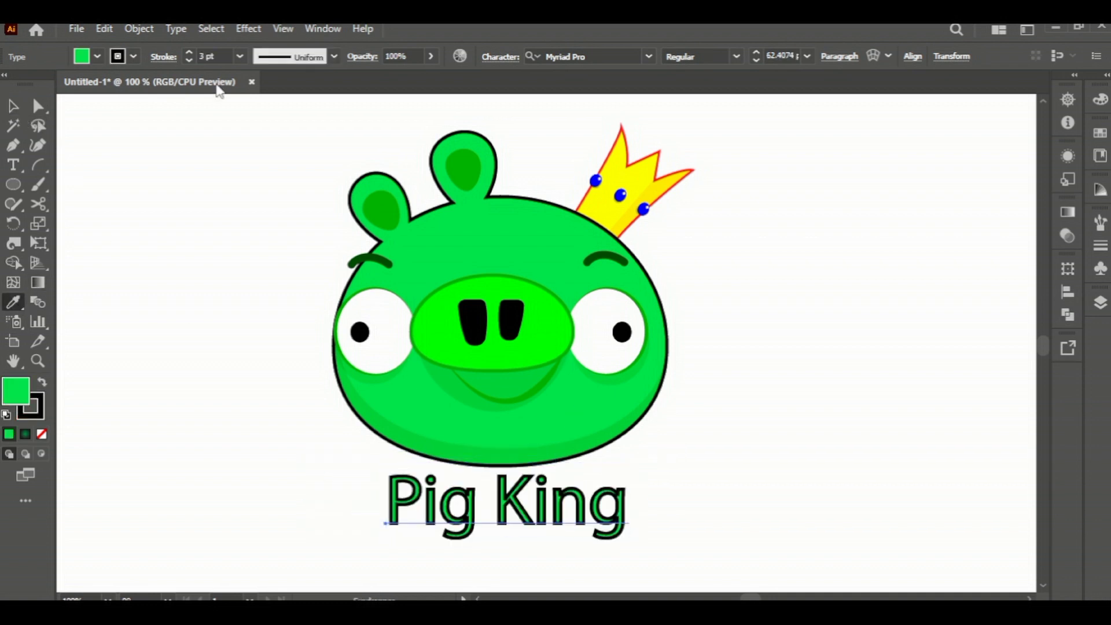
{"action": "left_click", "coordinate": [240, 56]}
{"action": "left_click", "coordinate": [258, 92]}
{"action": "key", "text": "v"}
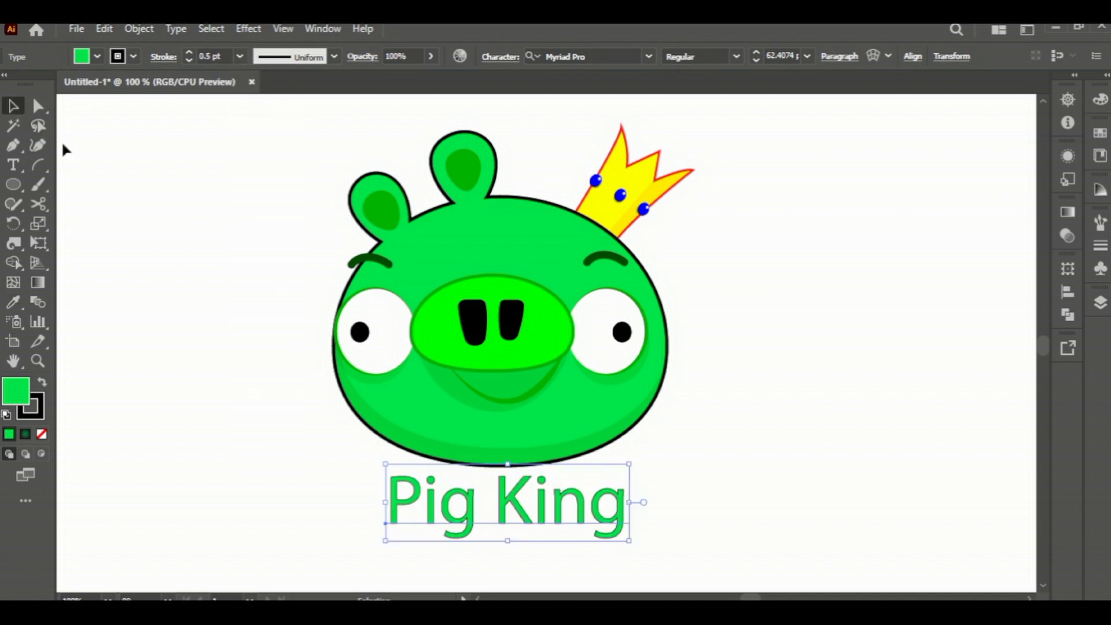
{"action": "left_click", "coordinate": [63, 150]}
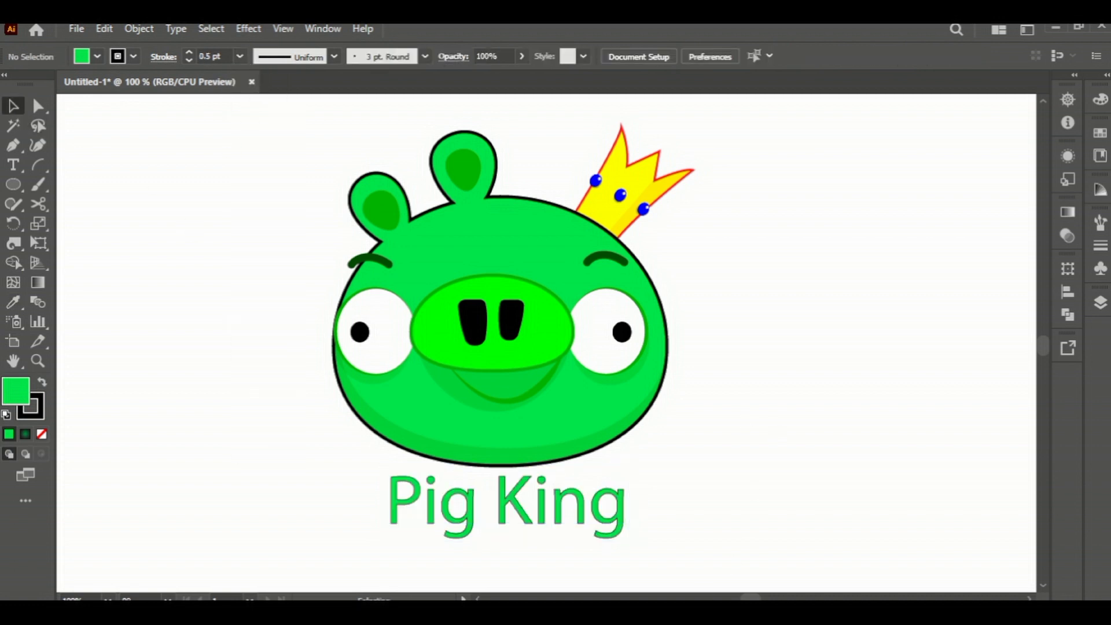